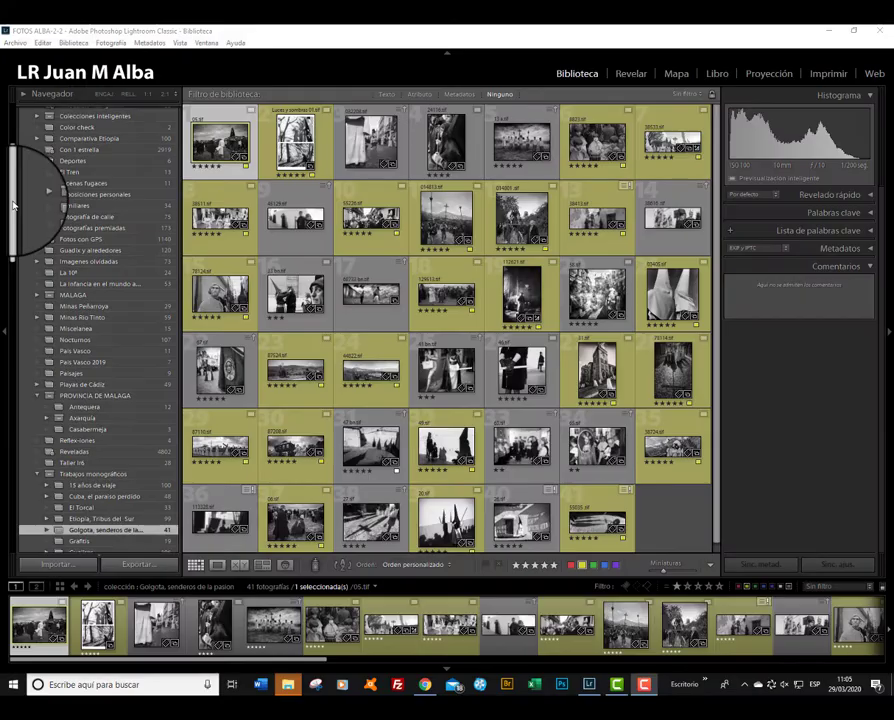
Collapse the Colecciones panel and expand Carpetas to list the catalog's drives
scroll(12, 168, up, 5)
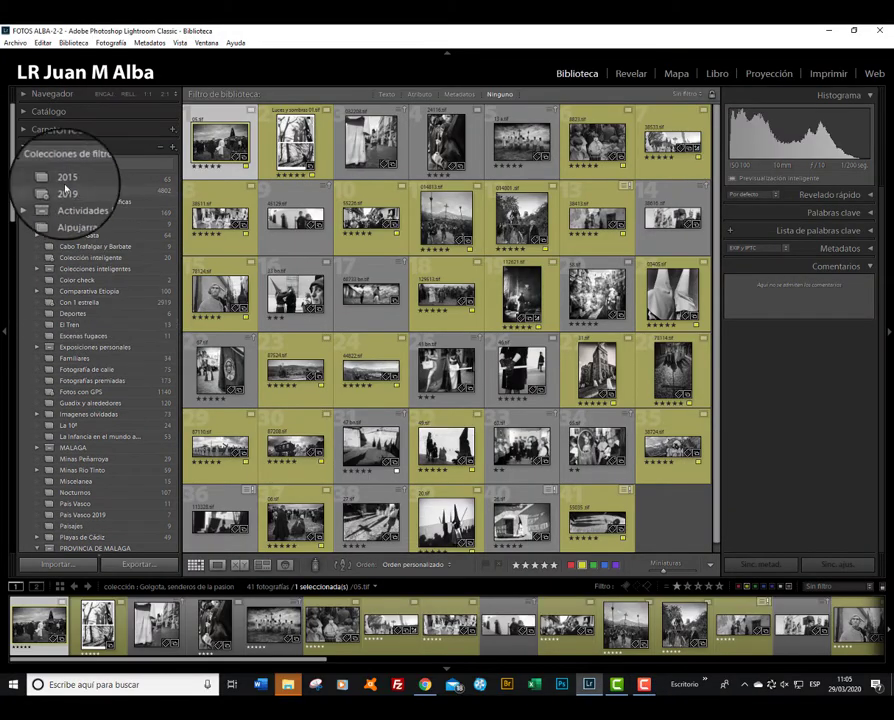
click(23, 149)
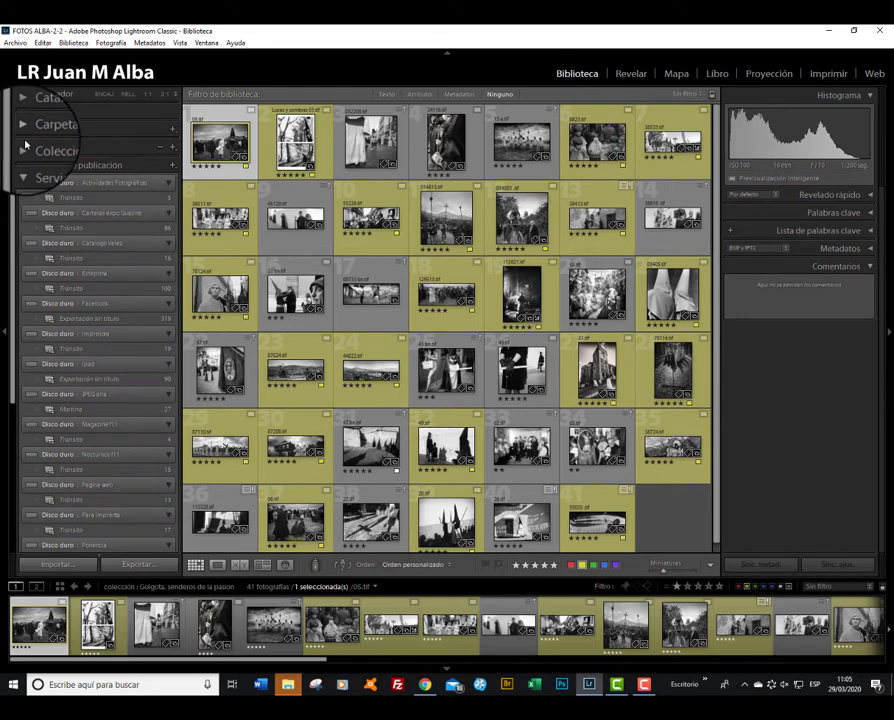
click(24, 125)
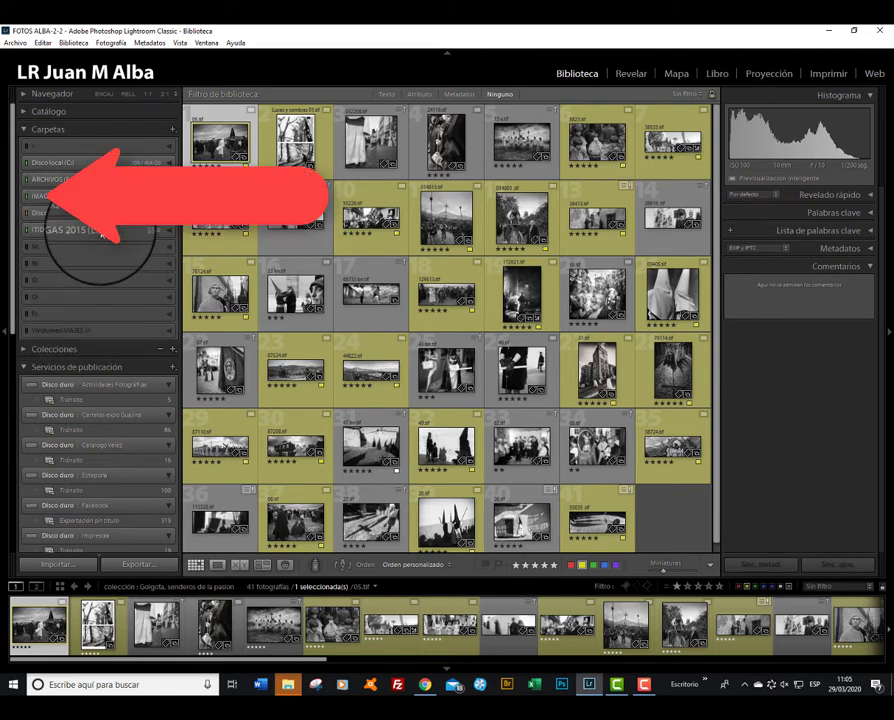
Expand (T)DESCARGAS 2015 and browse Peñón del Cuervo, Procesión Virgen del Carmen, then 15.03.19-Martina
click(170, 233)
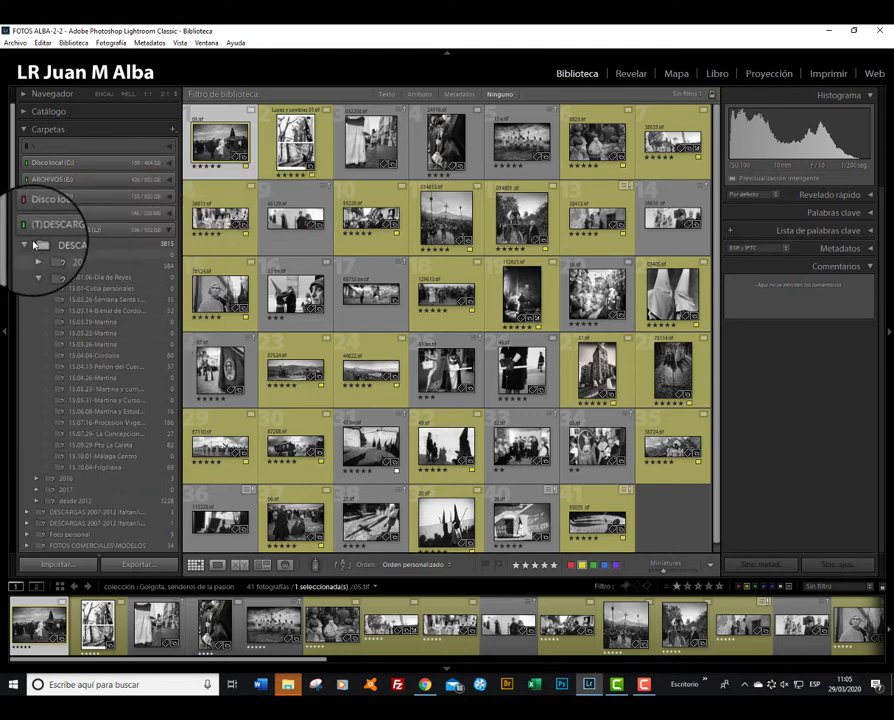
scroll(90, 300, down, 3)
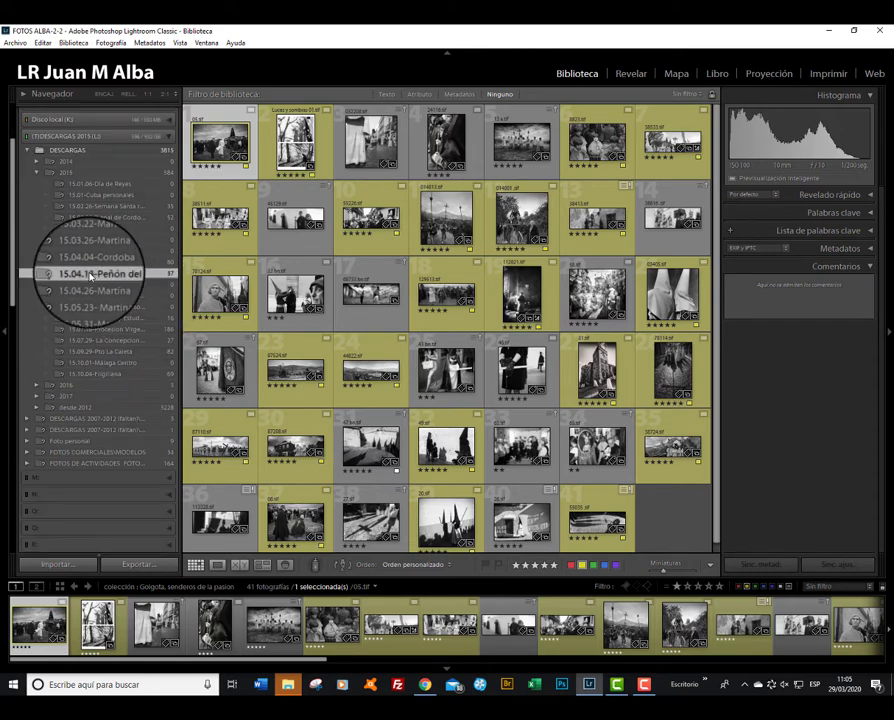
click(90, 275)
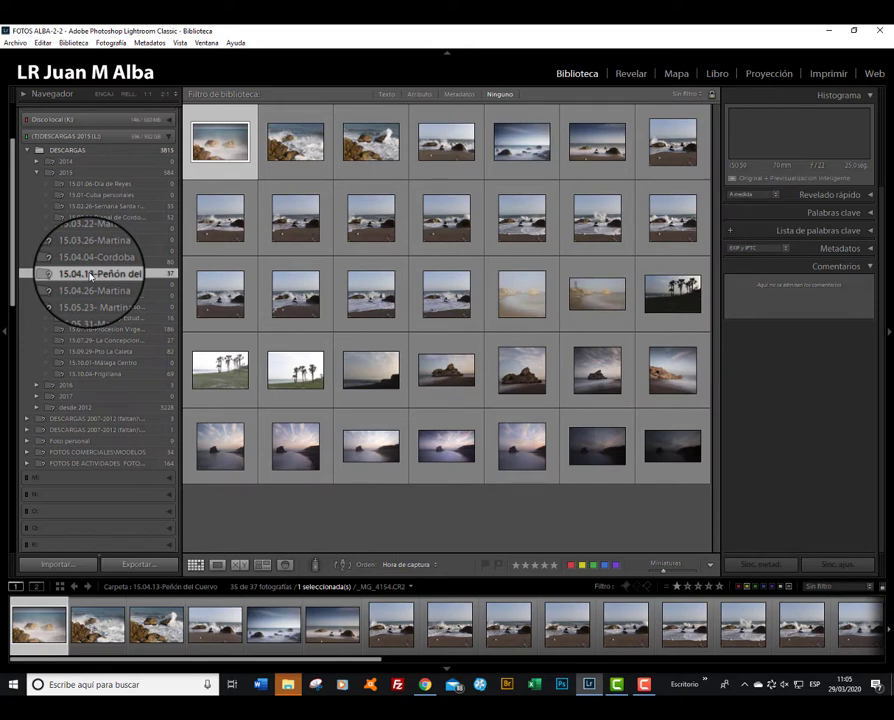
mouse_move(110, 318)
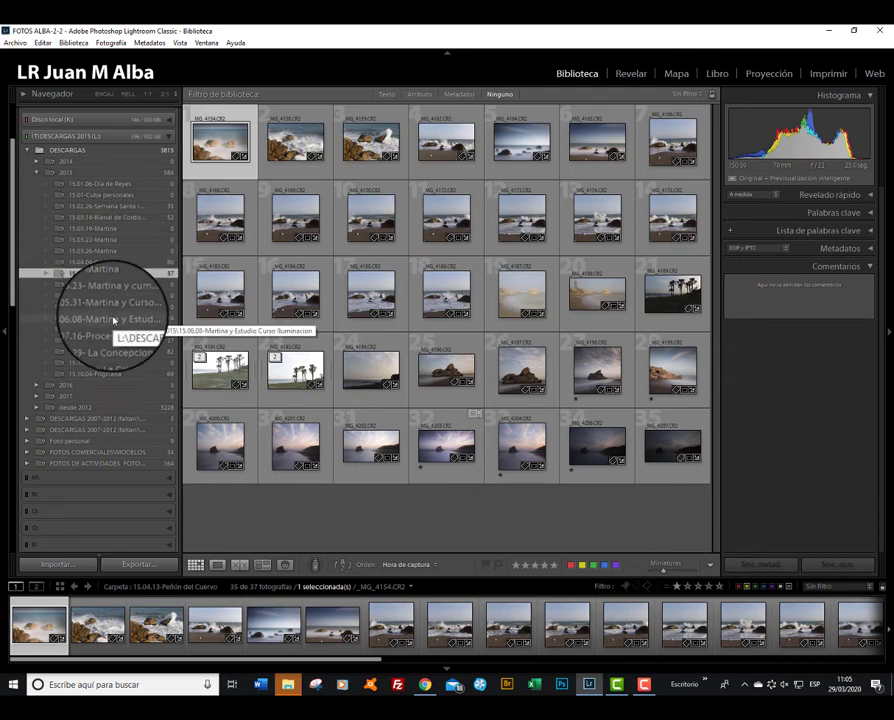
click(113, 331)
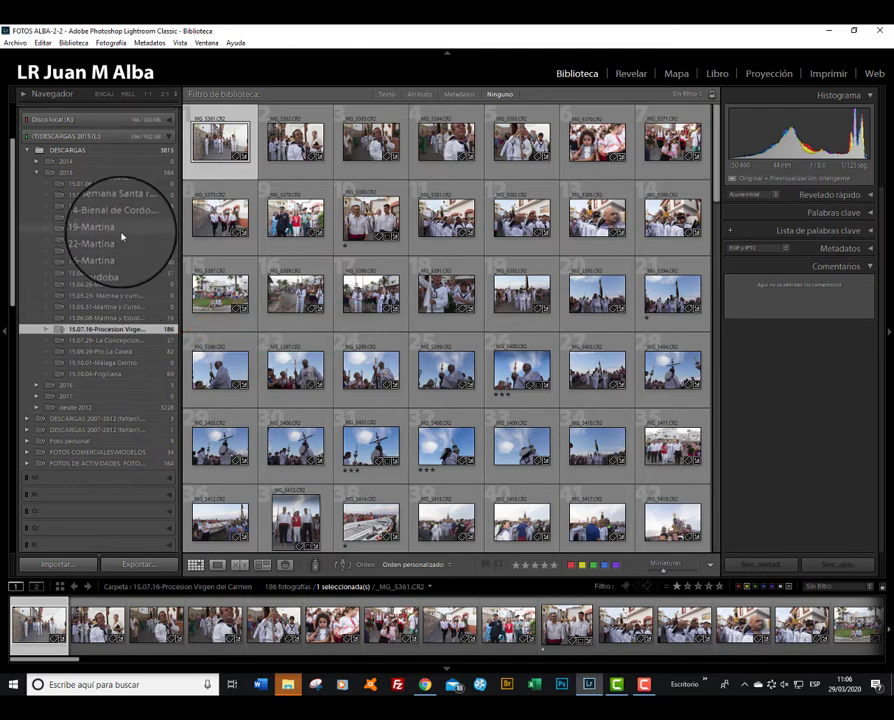
click(120, 230)
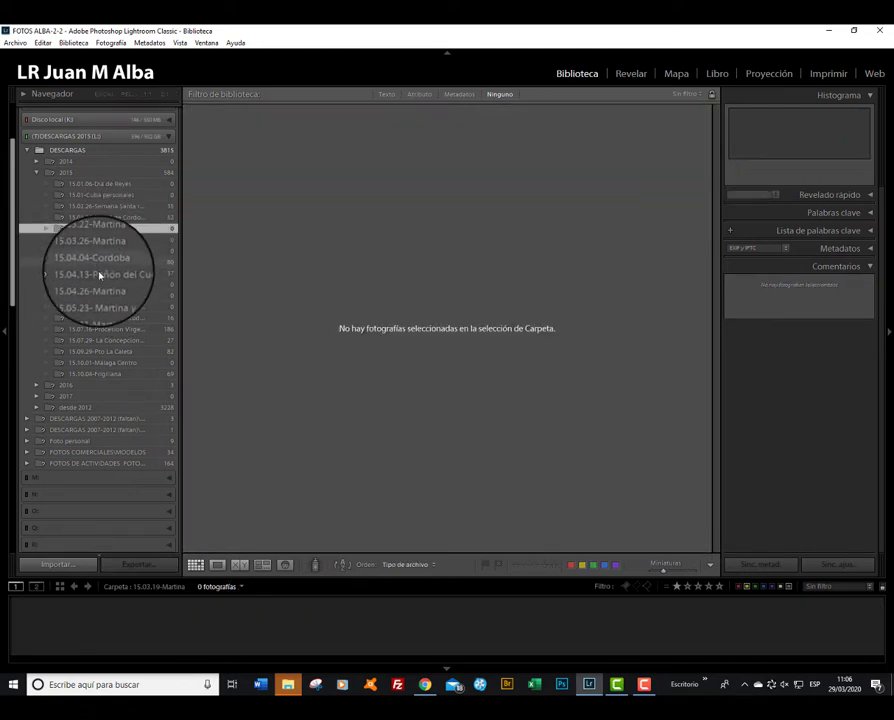
Reveal the first 15.04.13-Peñón del Cuervo photo's file via Mostrar en Explorador
click(100, 273)
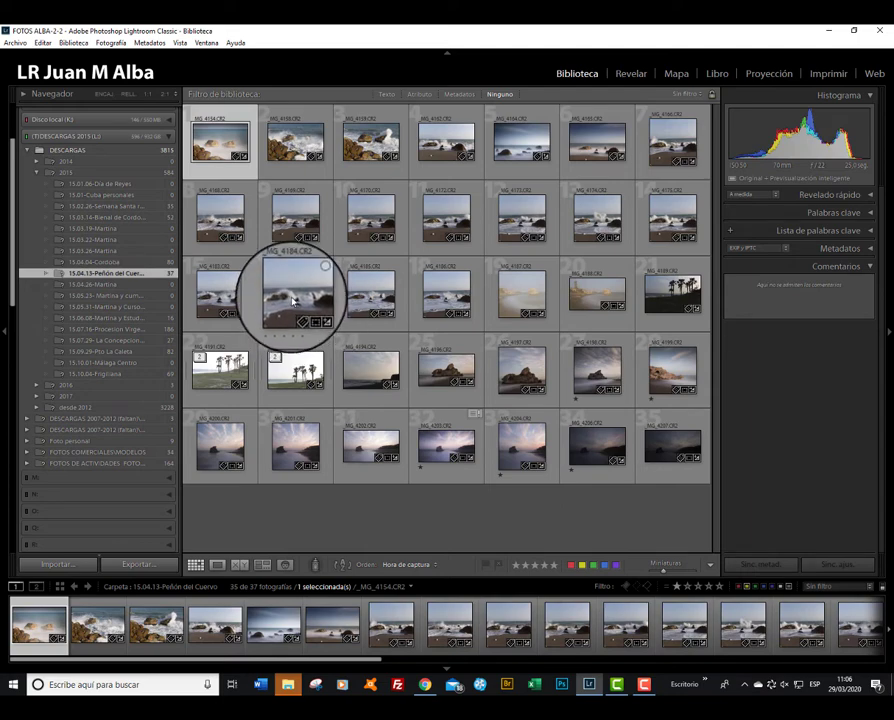
right_click(226, 146)
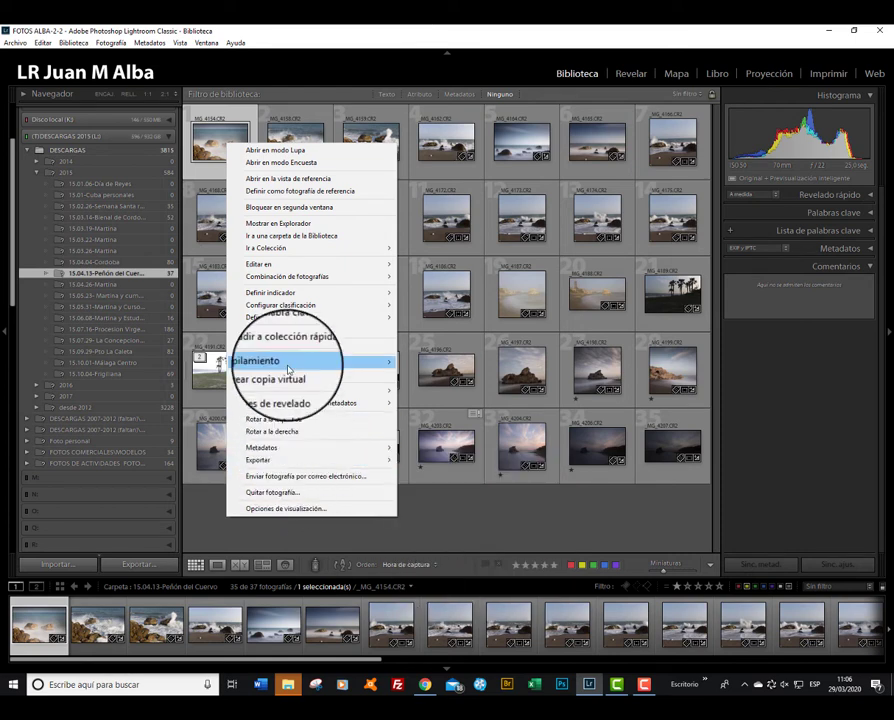
click(278, 230)
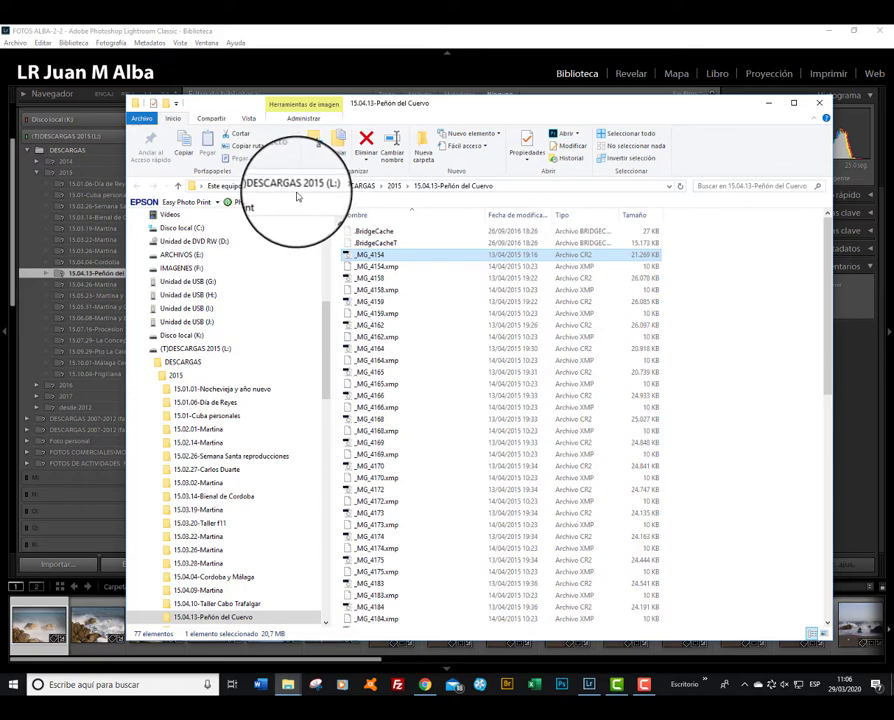
Close the File Explorer window listing the Peñón del Cuervo files
click(819, 110)
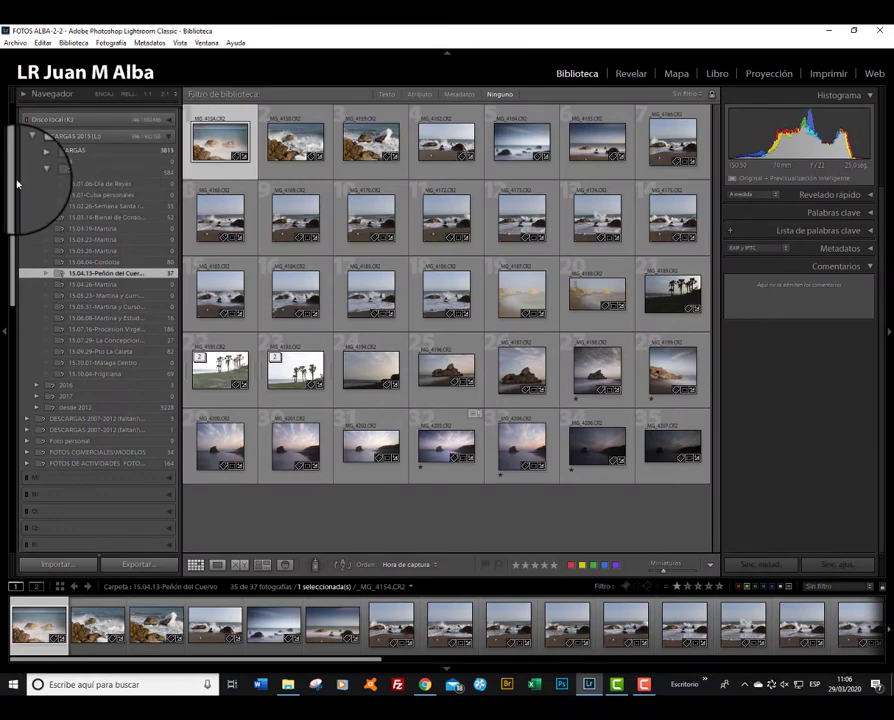
Browse All Photographs and select the _MG_3645 castle-wall thumbnail
scroll(17, 160, up, 5)
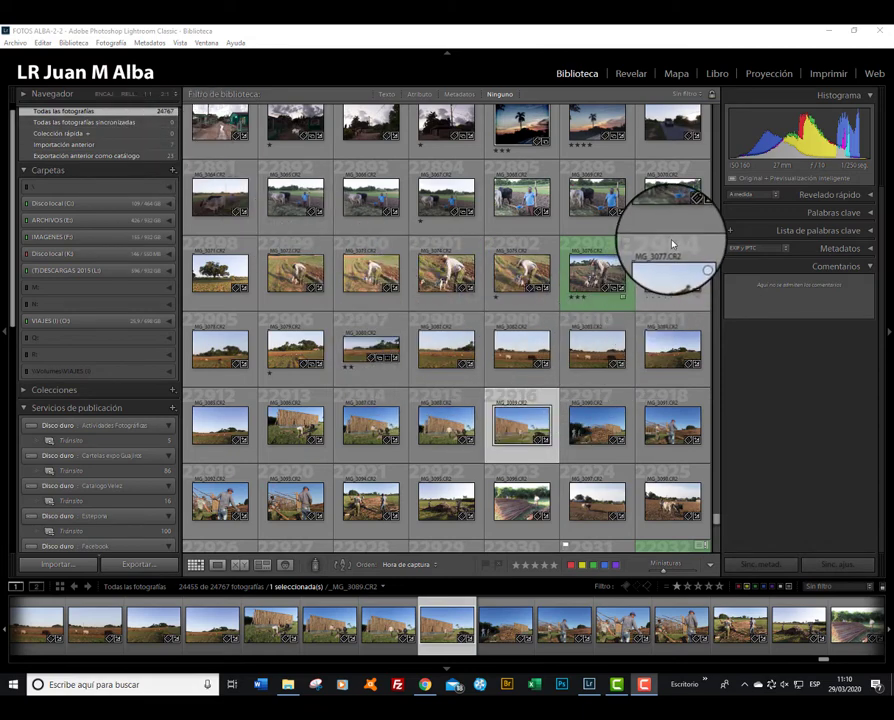
drag(716, 516, 716, 455)
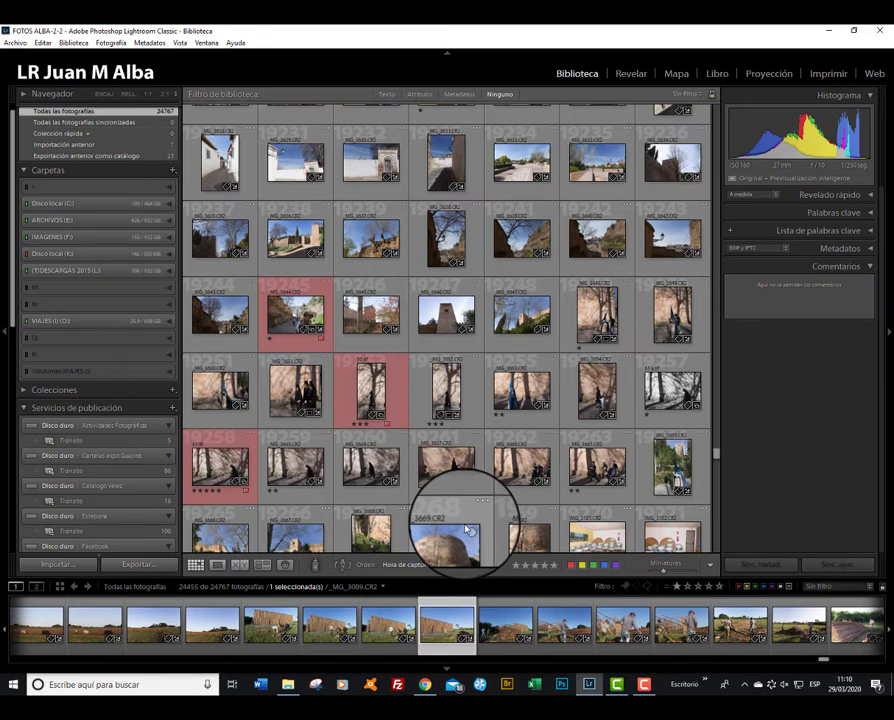
click(378, 320)
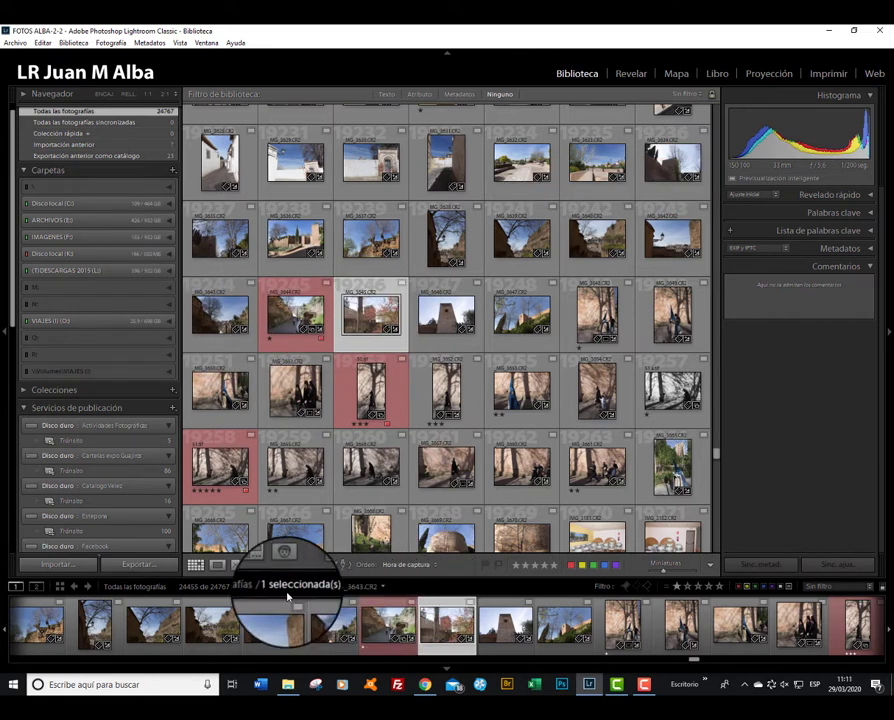
View _MG_3645 in Loupe, return to Grid, then open it in Revelar
click(217, 566)
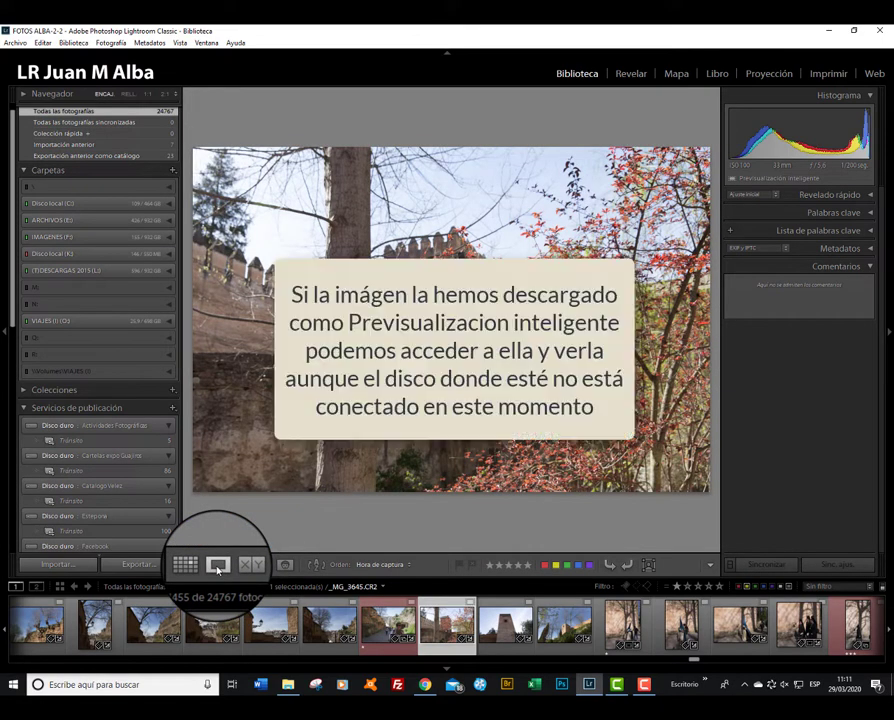
key(g)
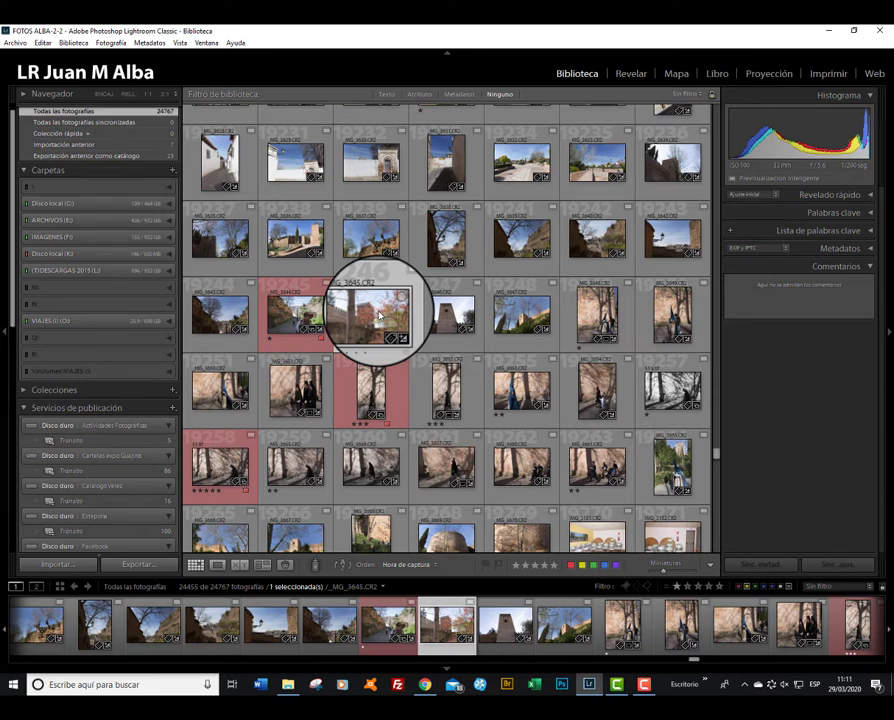
click(636, 74)
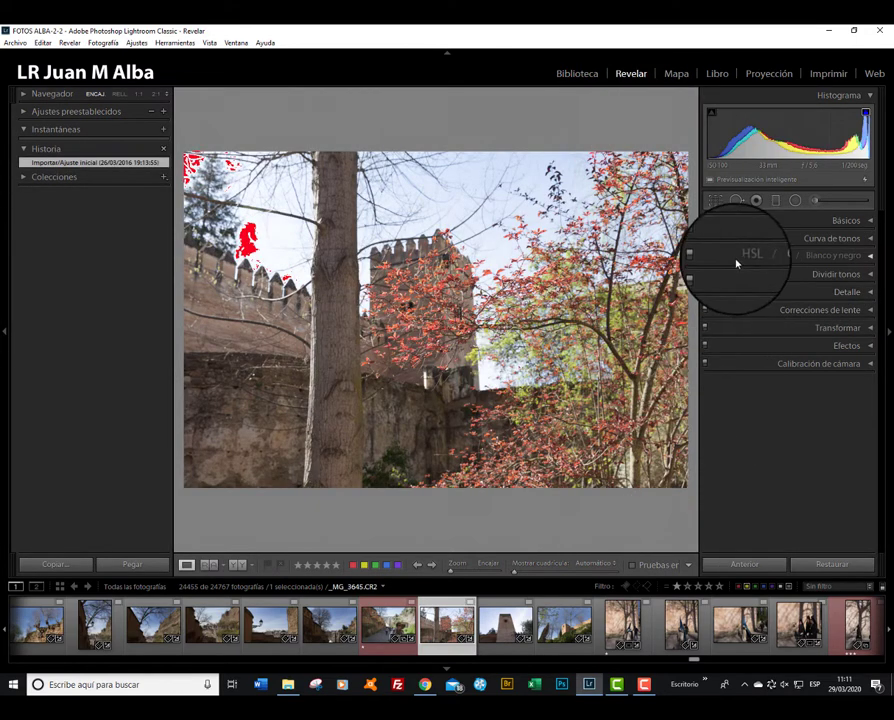
Lower Exposición in the Básicos panel for _MG_3645, then return to Biblioteca
click(869, 228)
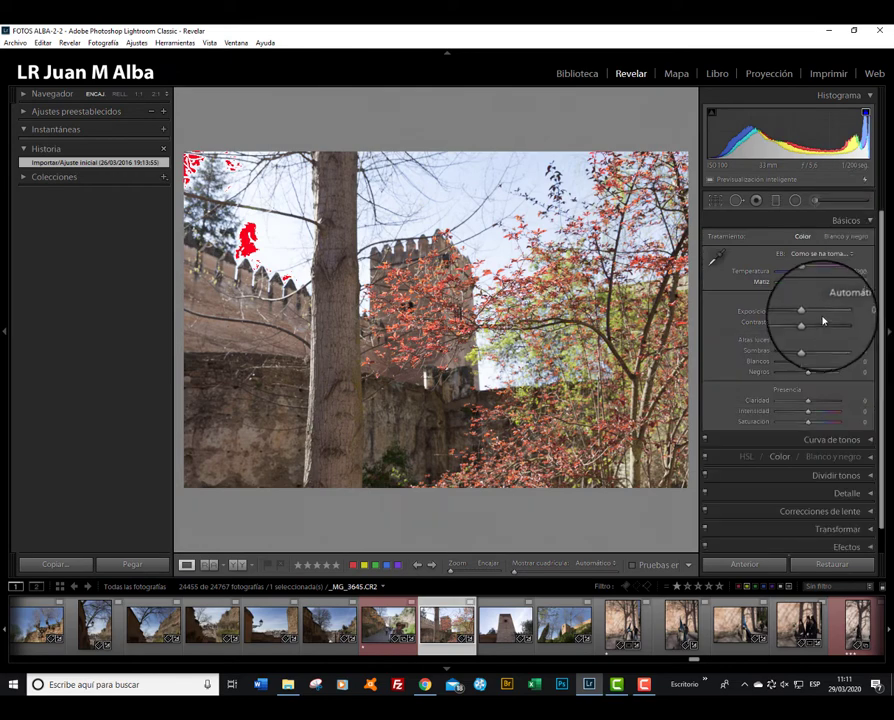
mouse_move(808, 316)
mouse_down()
mouse_move(792, 314)
mouse_move(800, 314)
mouse_up()
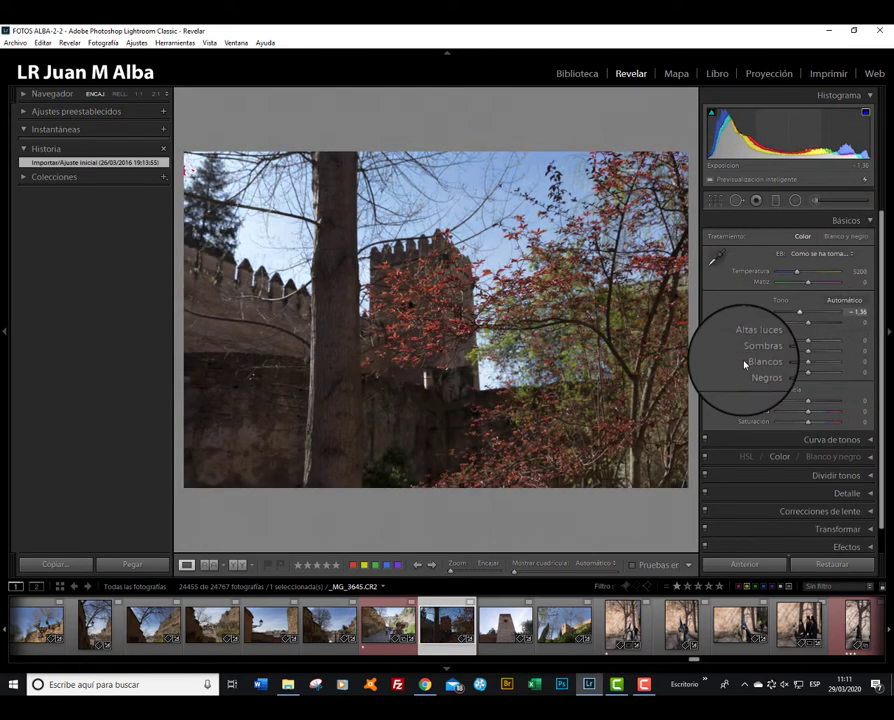
click(582, 75)
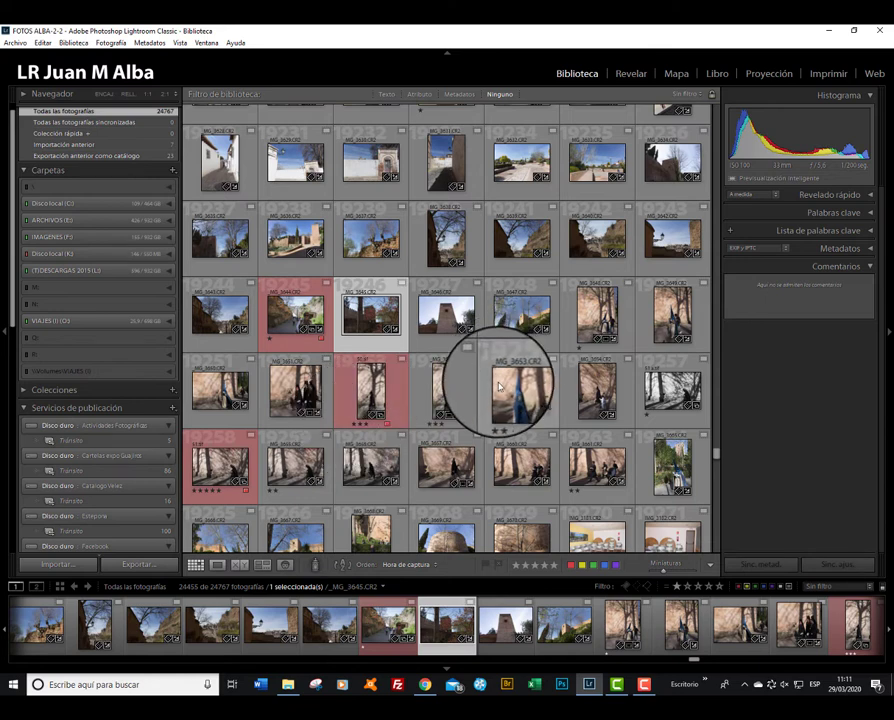
Try Mostrar en Explorador on _MG_3645, then choose Buscar for the missing original
right_click(384, 318)
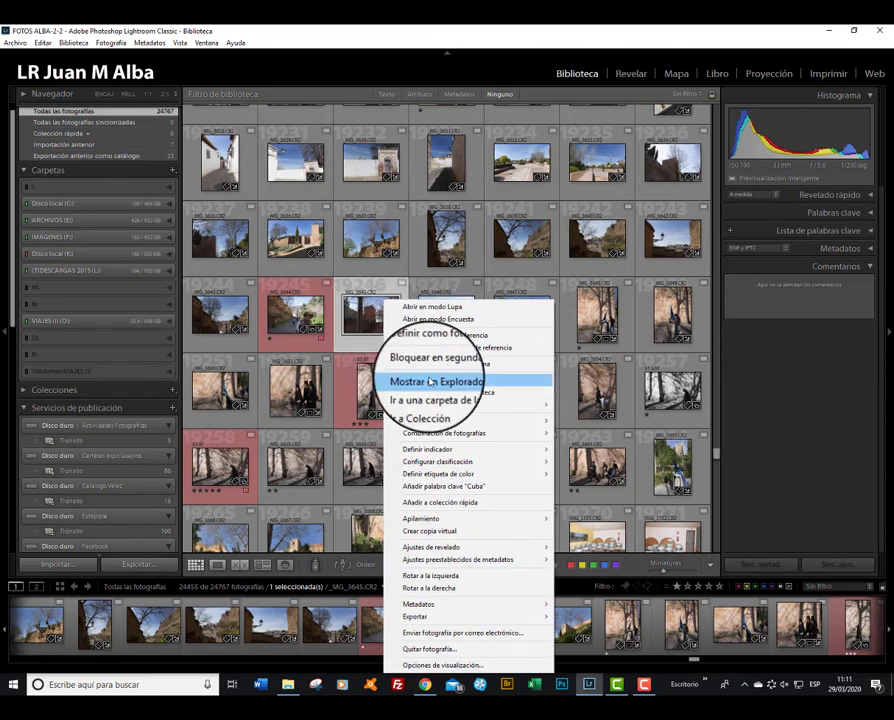
click(432, 380)
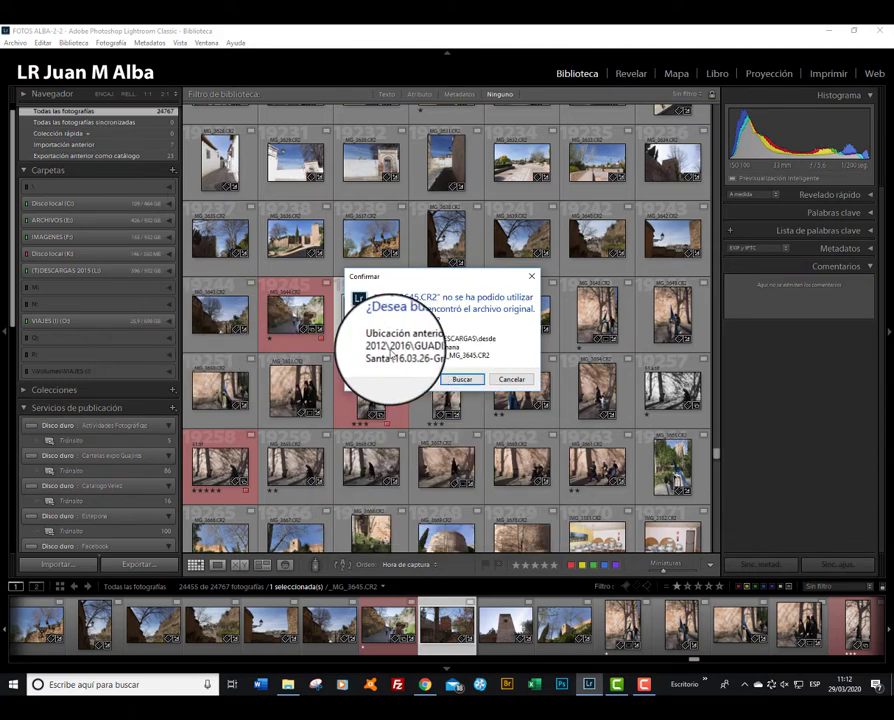
click(457, 380)
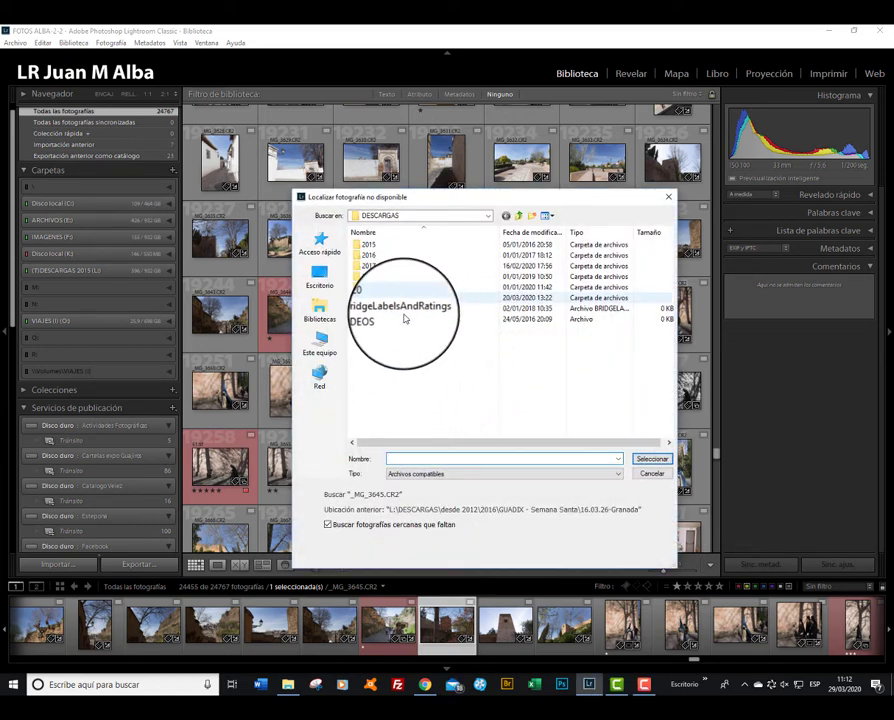
Browse the locate dialog to DESCARGAS\desde 2012\2016\GUADIX - Semana Santa\16.03.26-Granada
drag(453, 203, 597, 250)
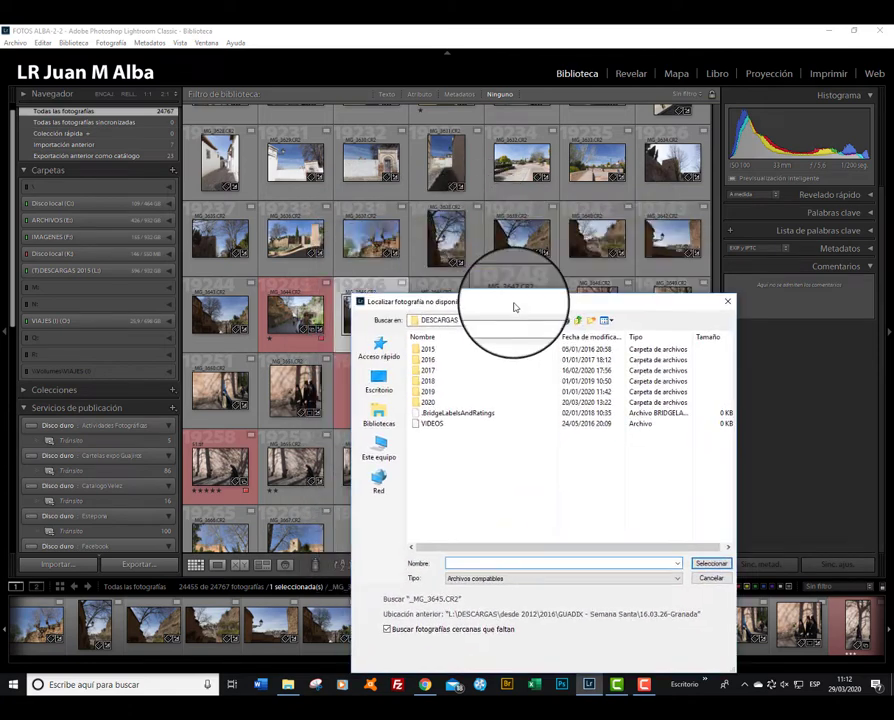
click(661, 263)
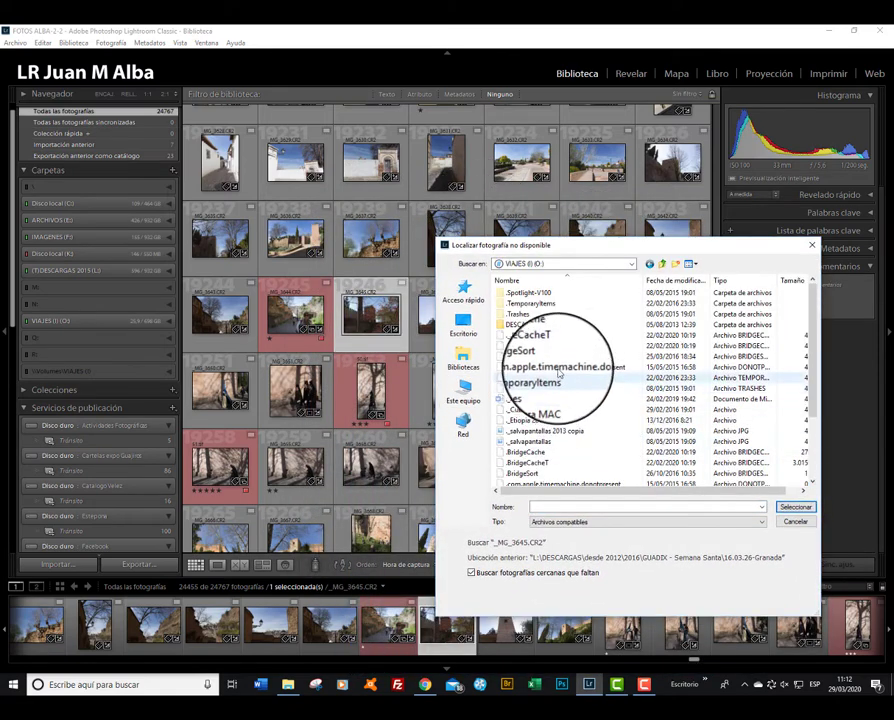
double_click(525, 318)
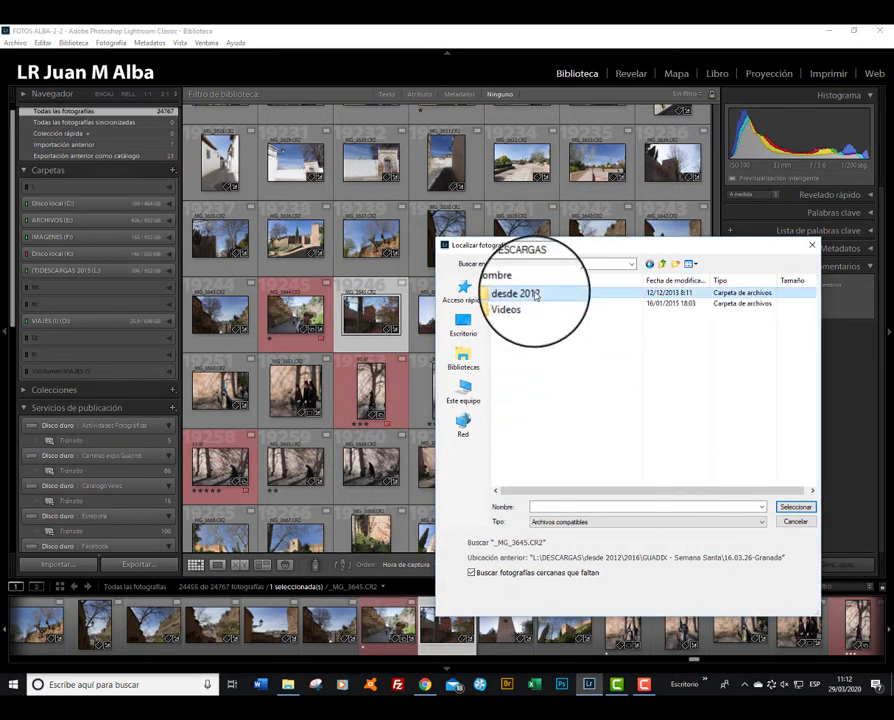
double_click(528, 292)
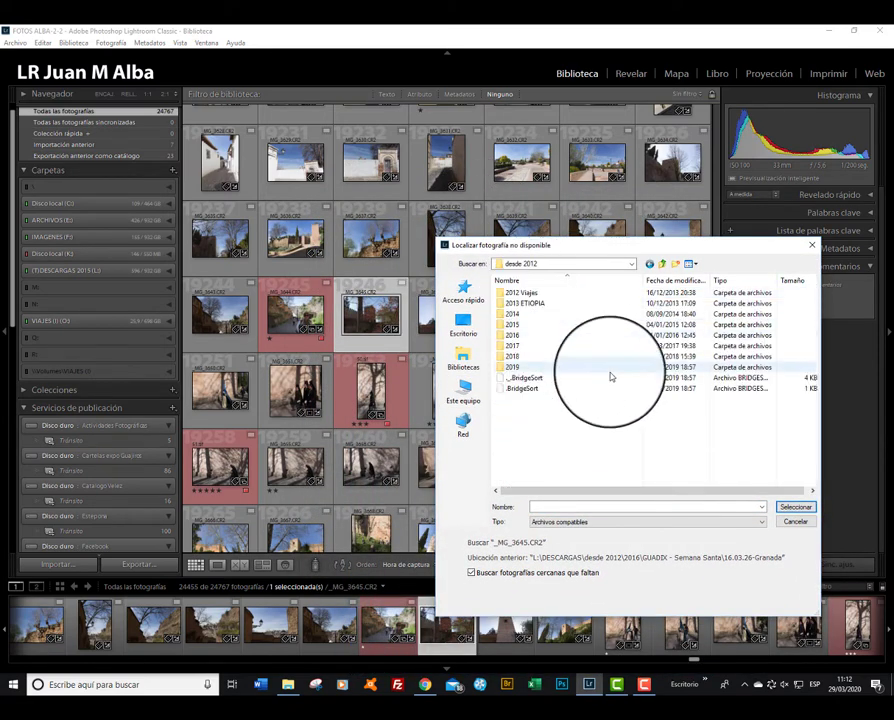
double_click(521, 337)
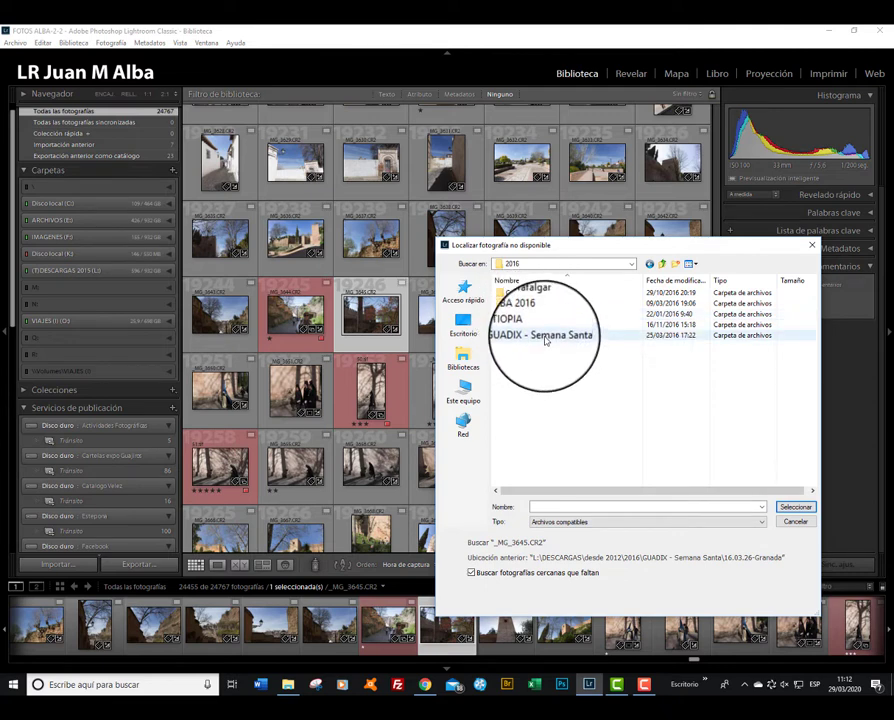
click(545, 338)
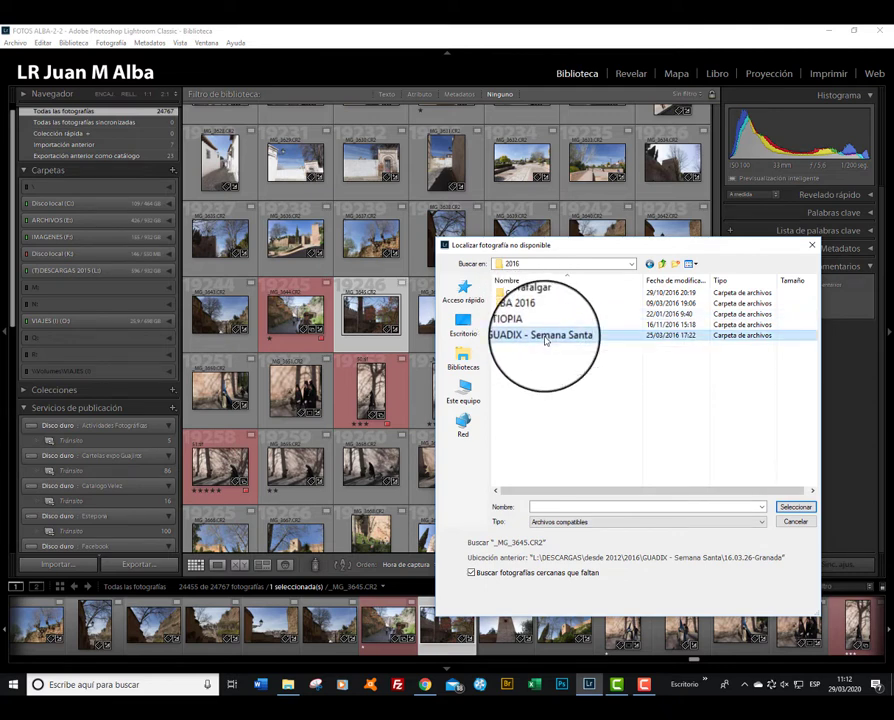
double_click(545, 338)
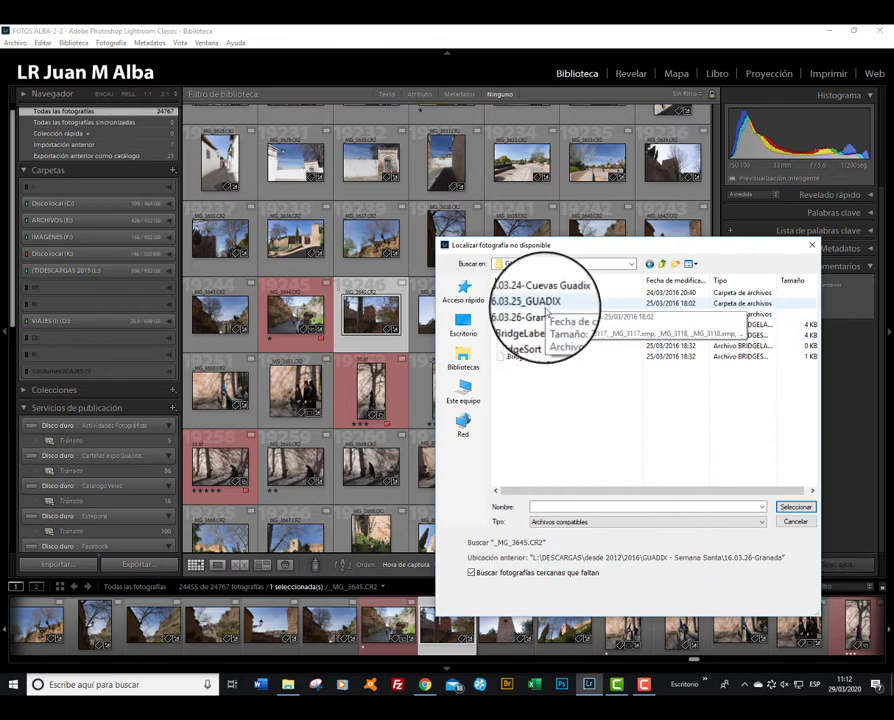
double_click(547, 315)
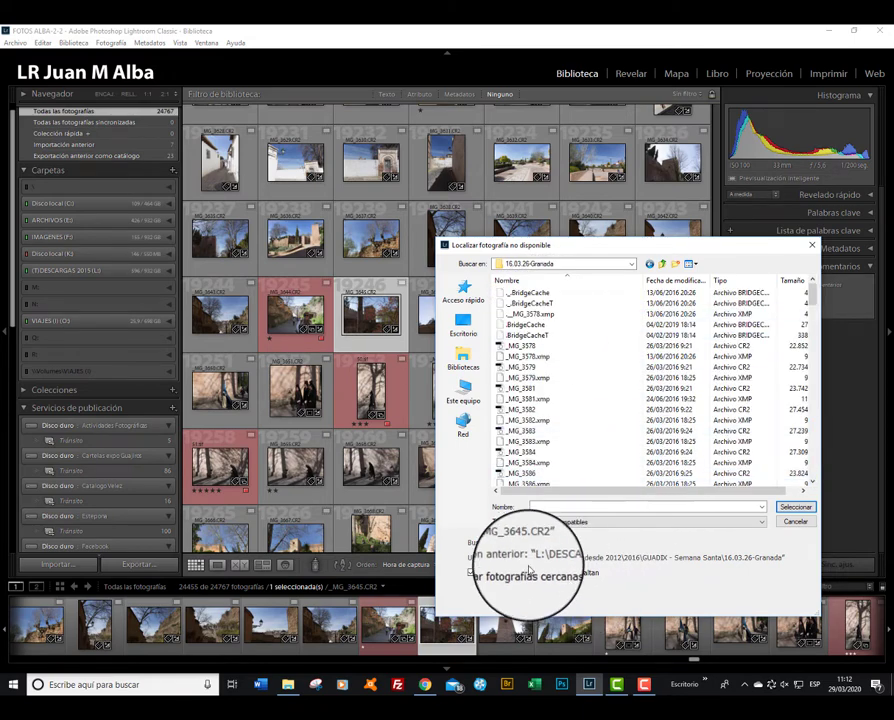
Choose the _MG_3645 raw file there as the photo's new location
scroll(636, 401, down, 5)
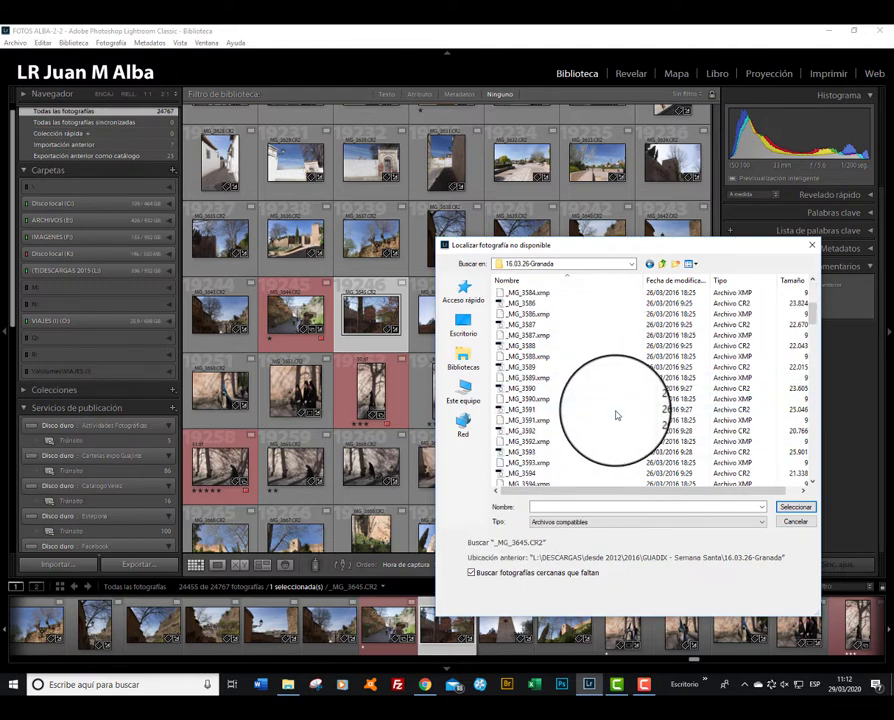
scroll(616, 416, down, 5)
scroll(565, 436, down, 7)
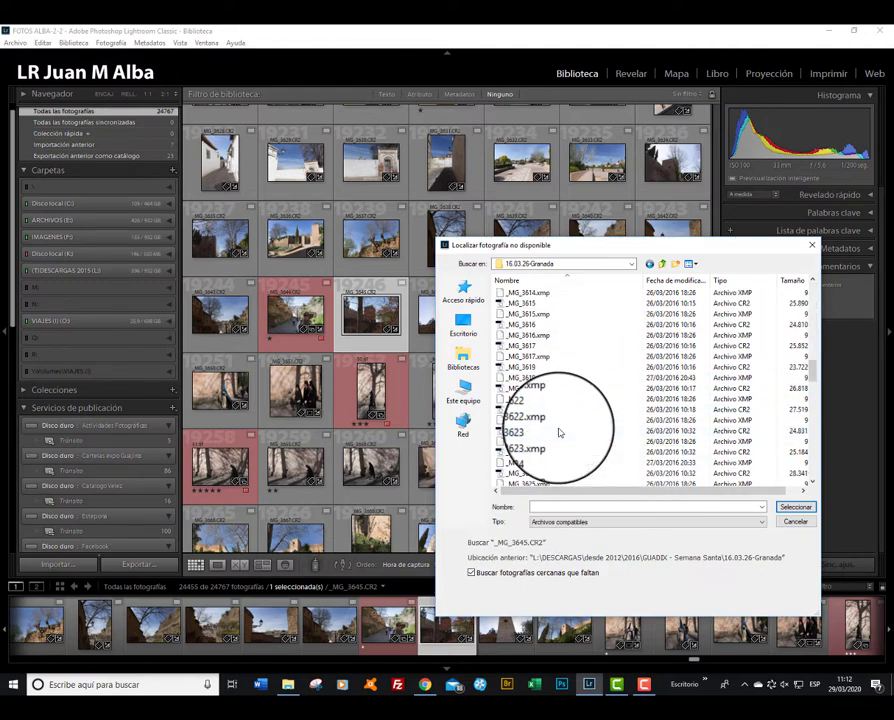
scroll(559, 432, down, 6)
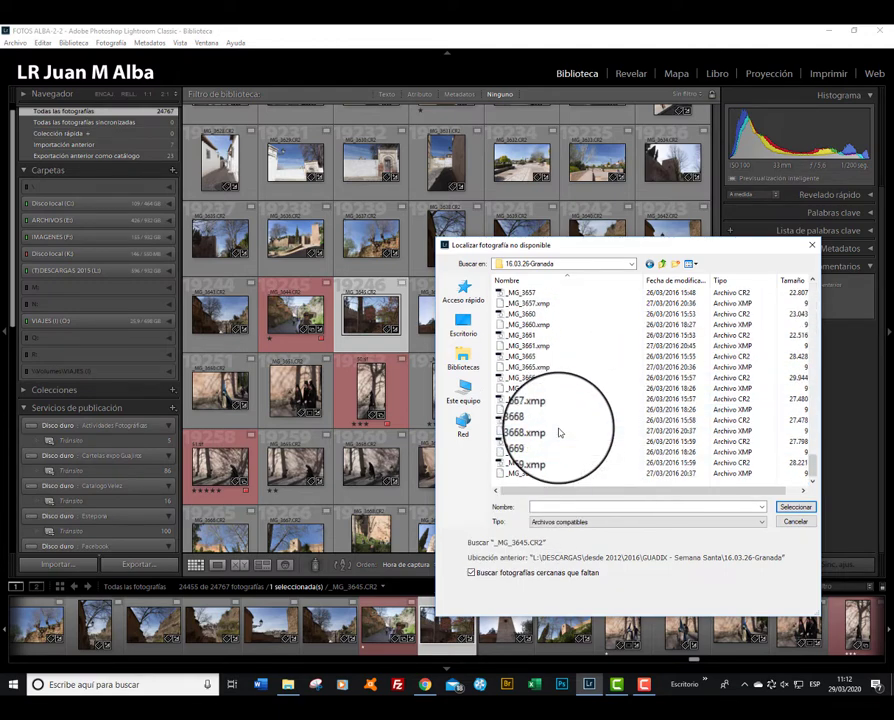
scroll(562, 418, up, 1)
scroll(562, 394, up, 8)
scroll(560, 392, up, 6)
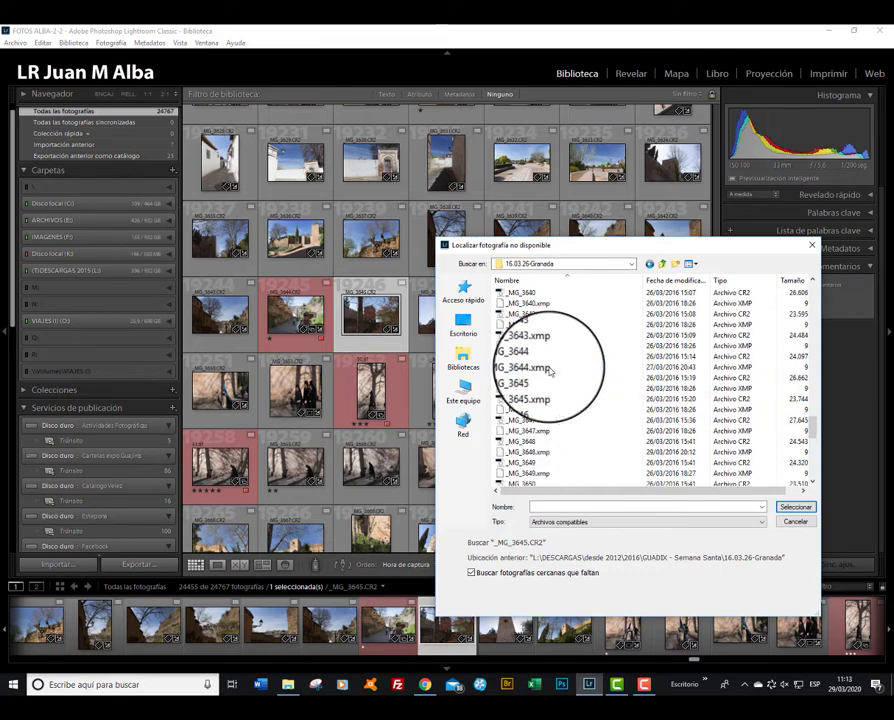
click(534, 379)
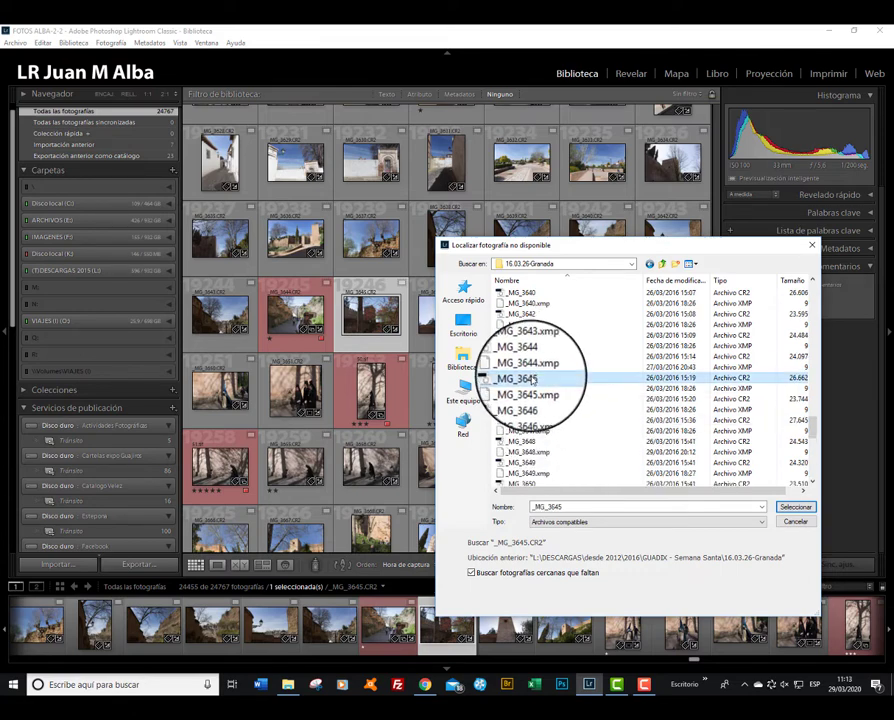
click(795, 507)
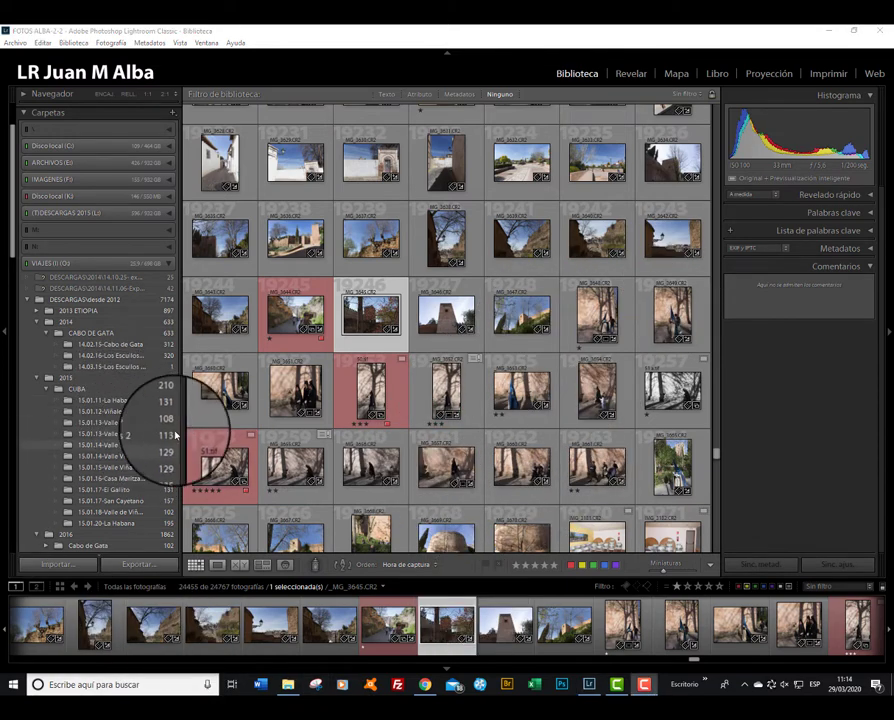
Show the photos in the 15.01.12-Viñales folder
scroll(117, 417, down, 3)
scroll(117, 412, down, 6)
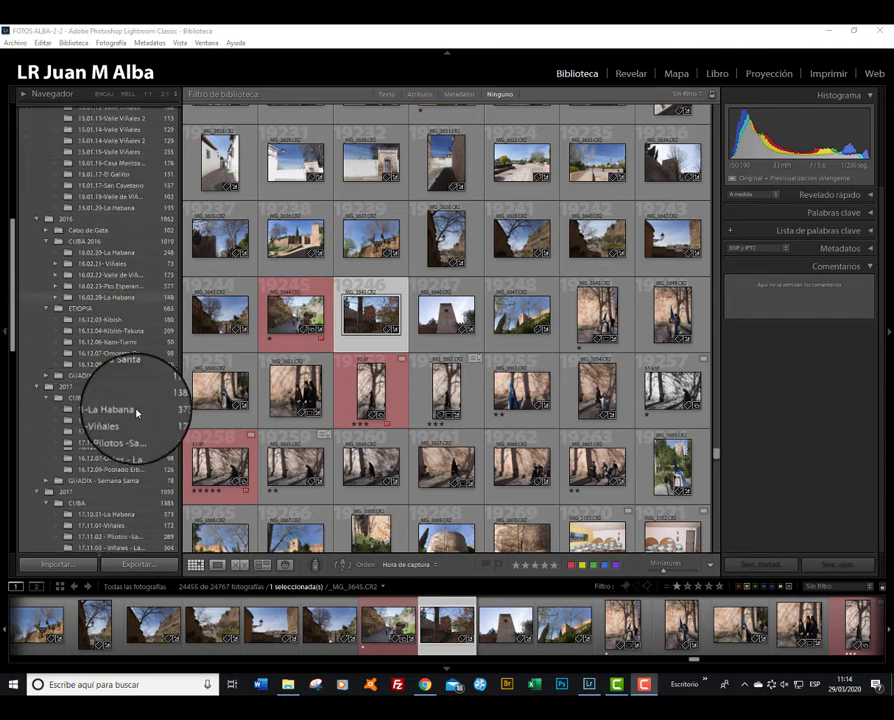
scroll(126, 390, up, 5)
scroll(120, 384, up, 4)
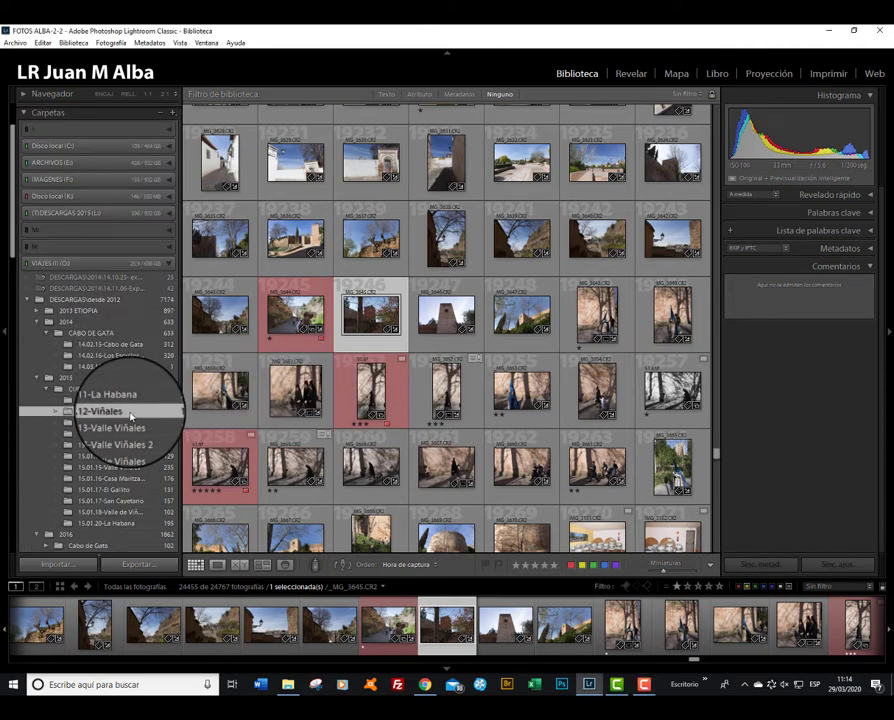
click(130, 412)
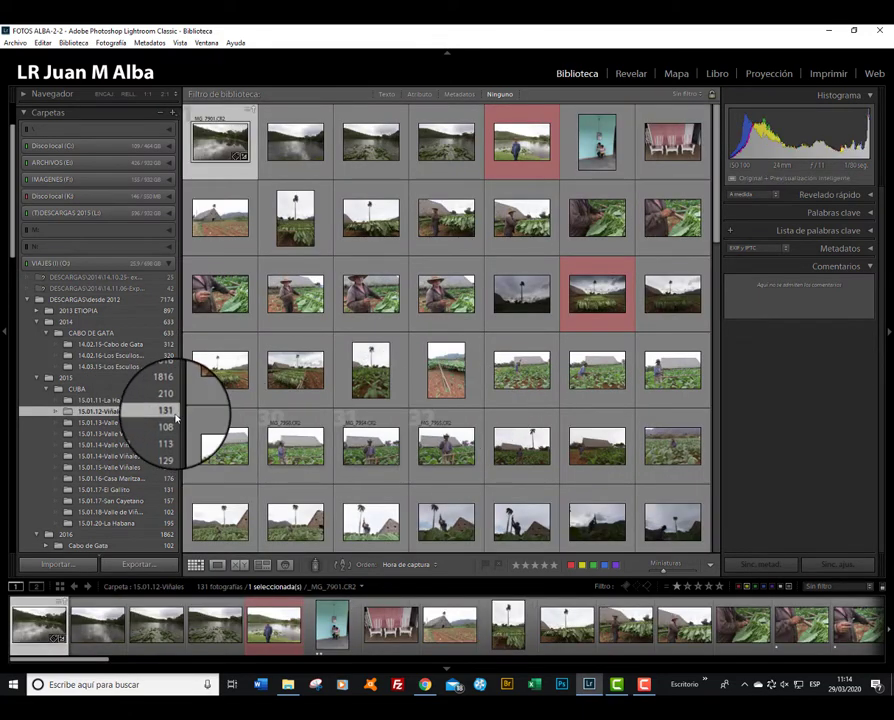
Expand the (T)DESCARGAS 2015 (L) drive and open the empty 15.03.19-Martina folder
scroll(290, 422, down, 3)
scroll(292, 436, down, 3)
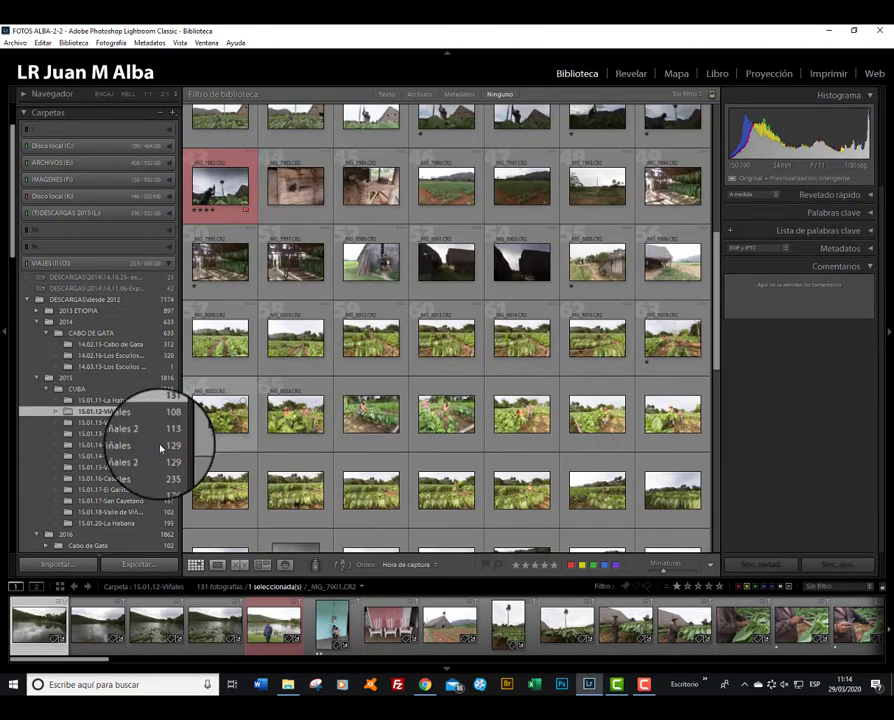
scroll(140, 430, up, 3)
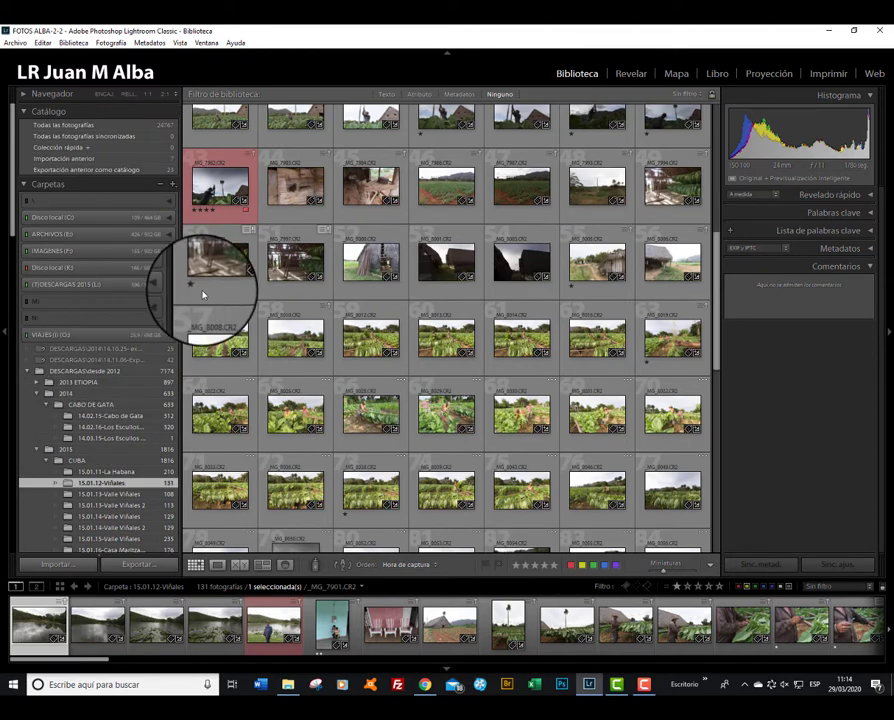
click(170, 288)
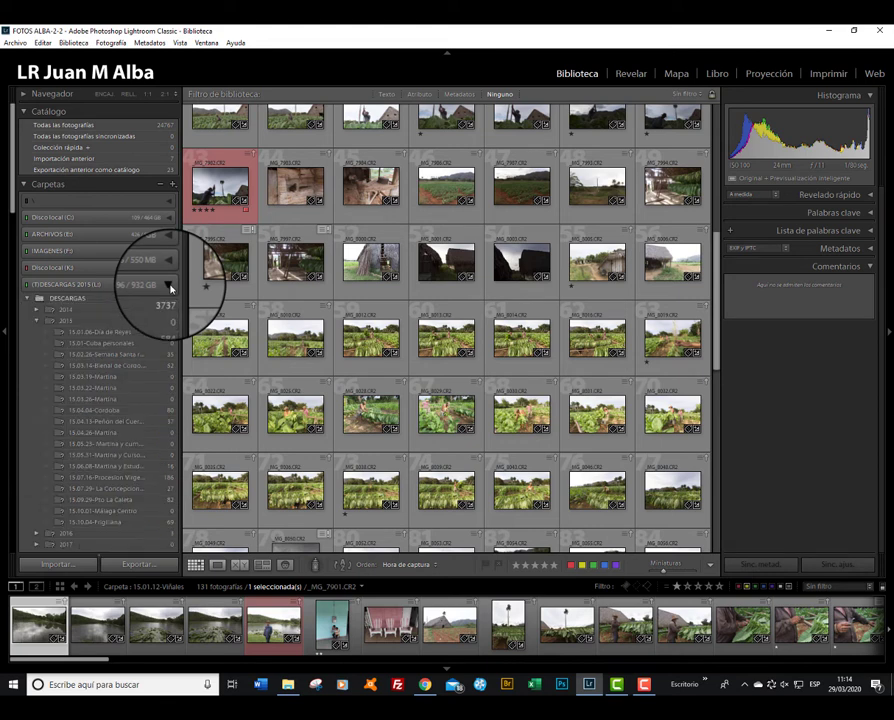
click(83, 378)
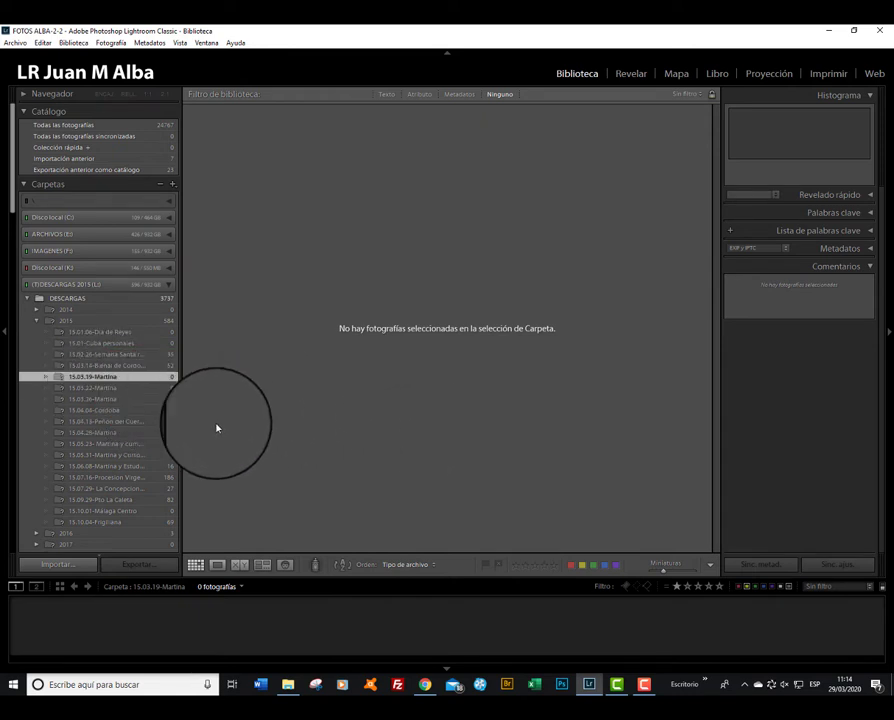
right_click(137, 380)
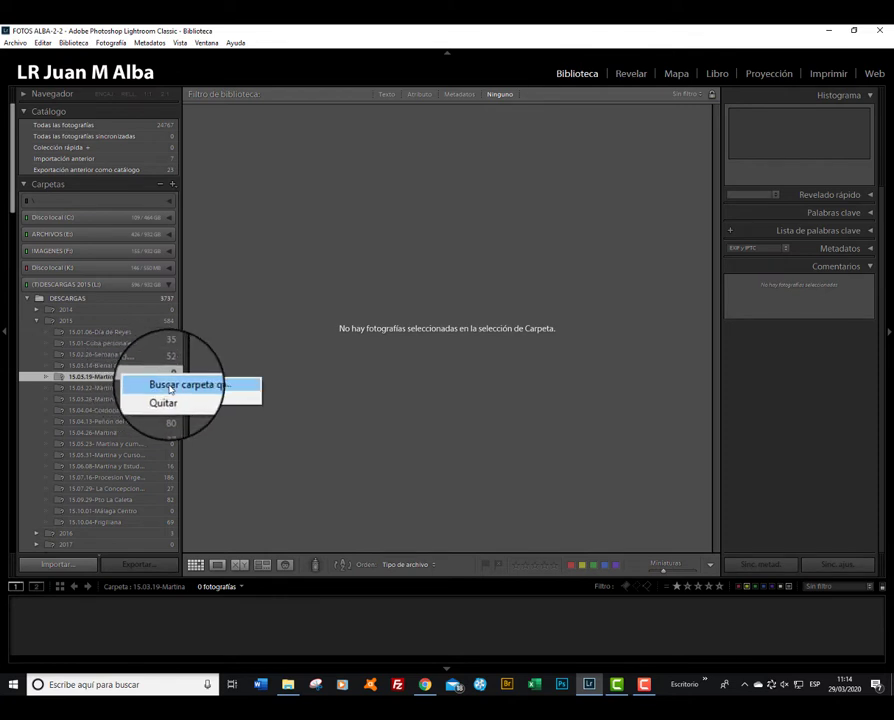
click(170, 386)
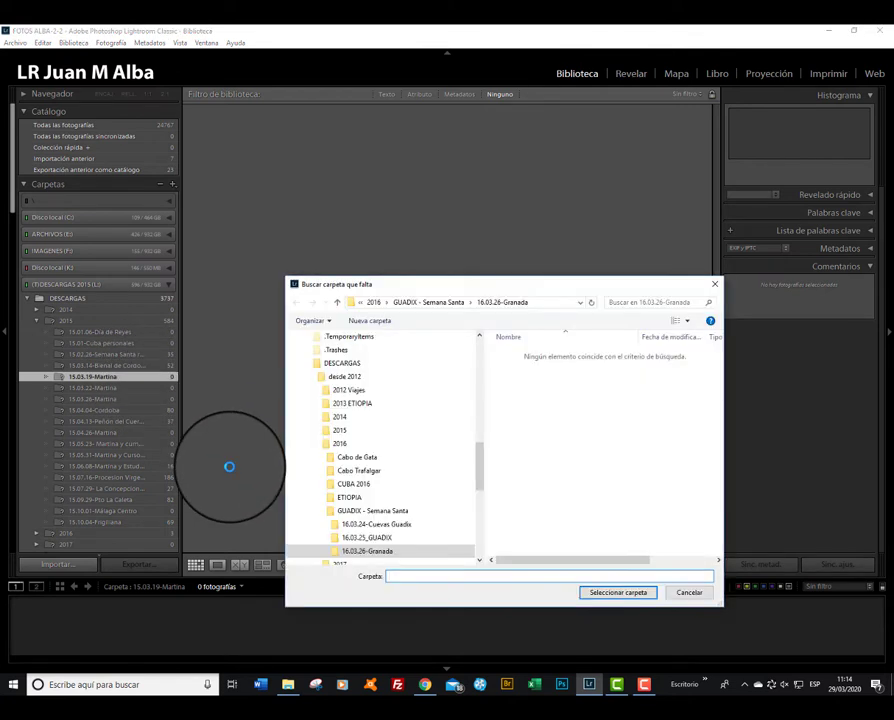
drag(508, 288, 484, 257)
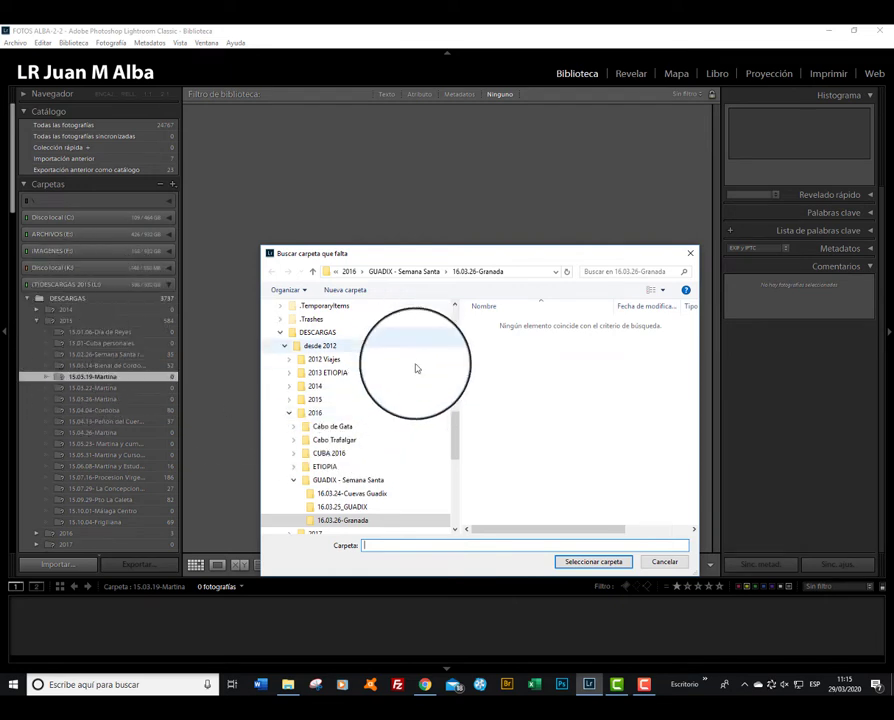
mouse_move(400, 450)
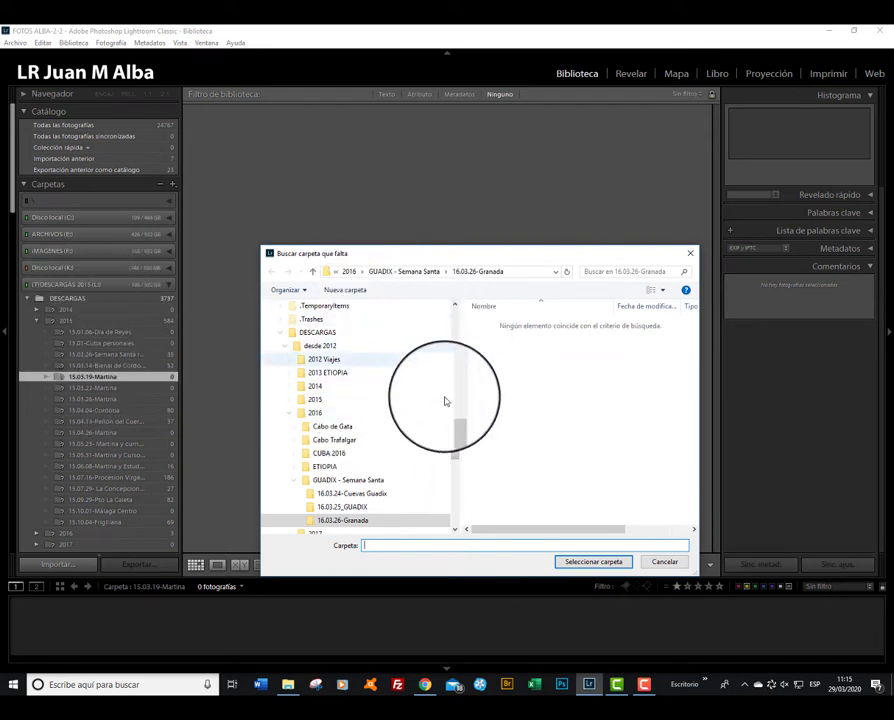
mouse_move(456, 420)
mouse_down()
mouse_move(457, 366)
mouse_move(455, 385)
mouse_up()
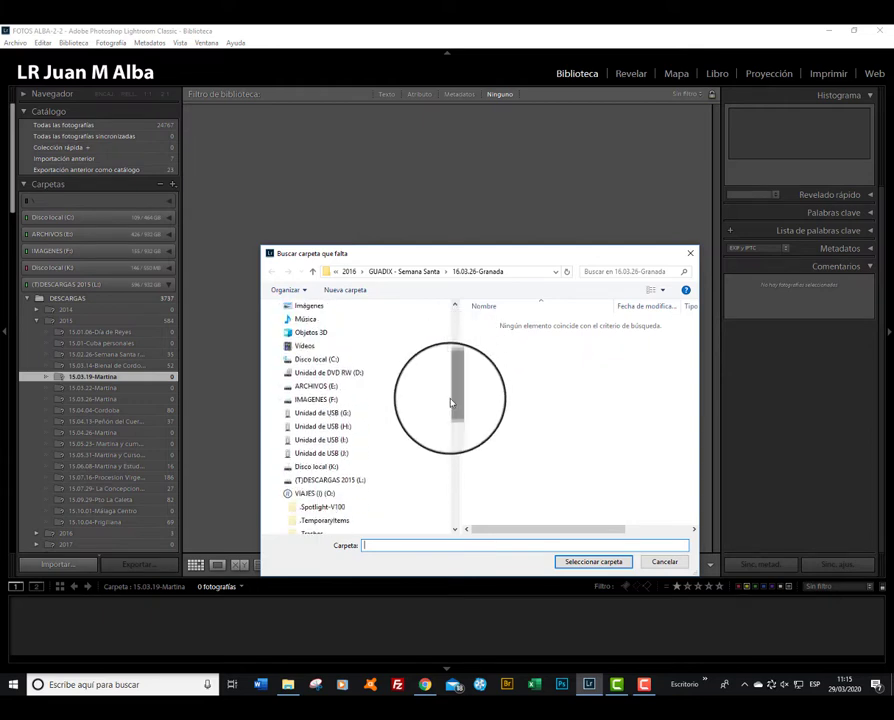
key(Escape)
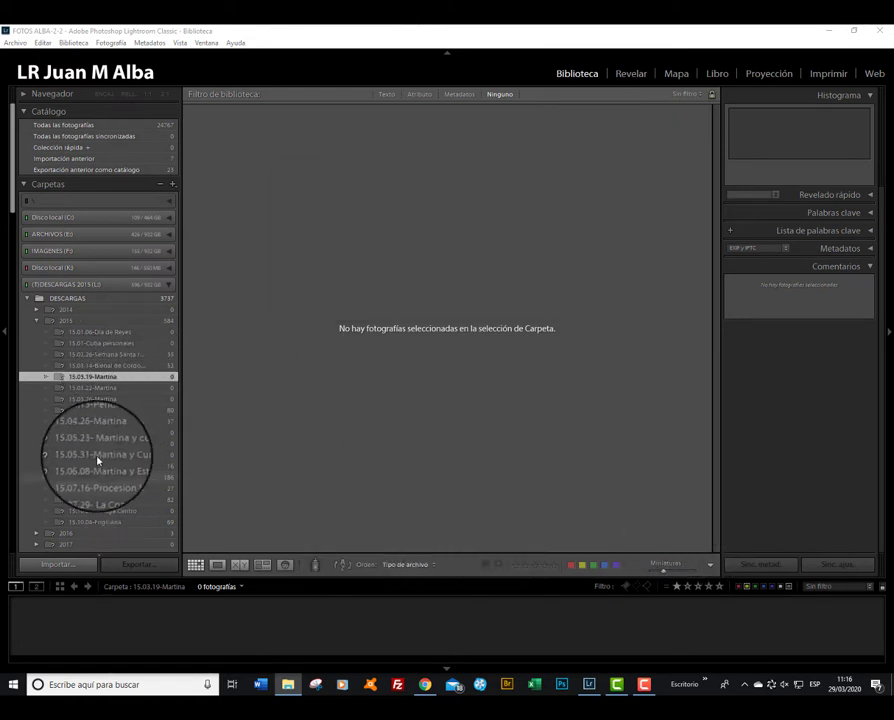
Open the 312-photo 14.02.15-Cabo de Gata folder under DESCARGAS in the Folders panel
click(27, 303)
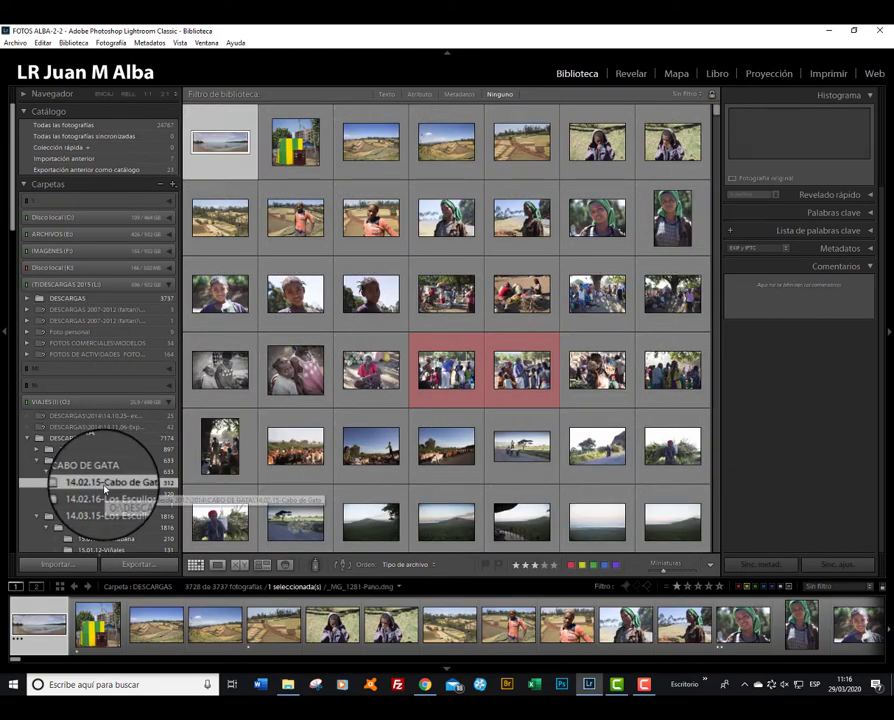
click(106, 485)
right_click(154, 486)
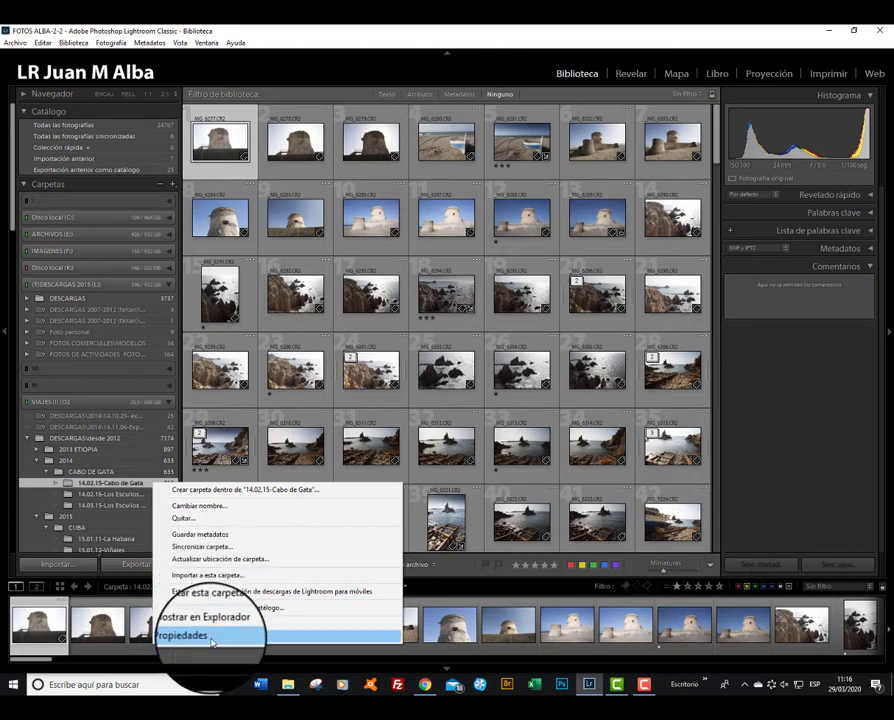
key(Escape)
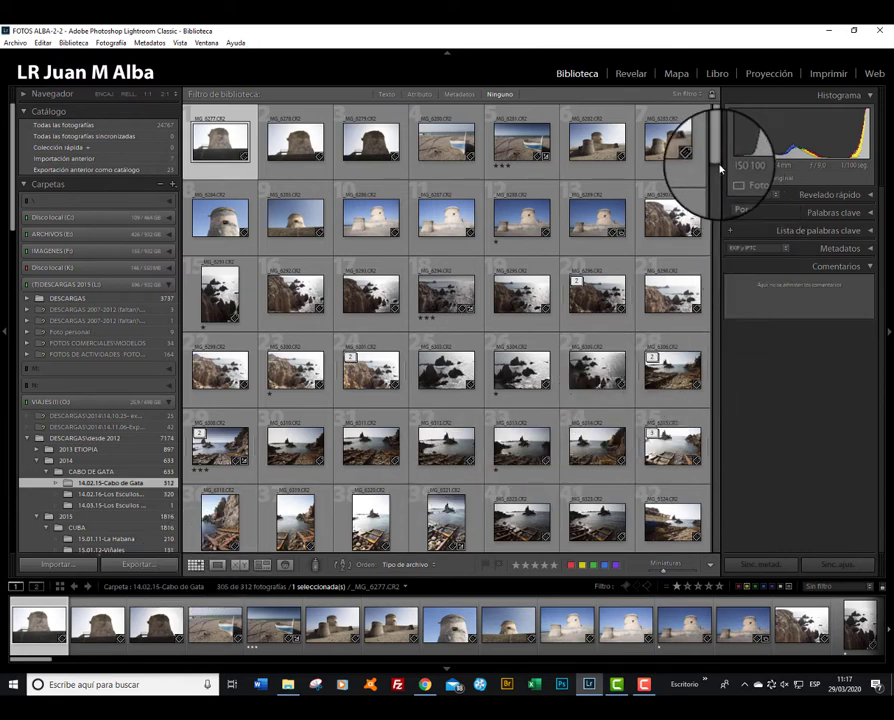
scroll(718, 165, down, 3)
scroll(718, 165, up, 3)
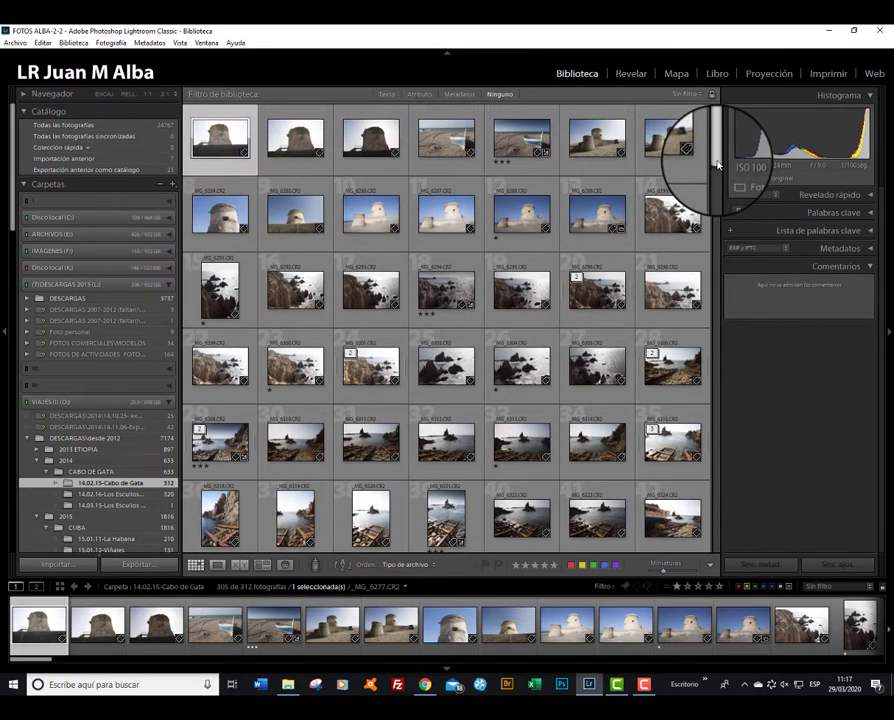
scroll(718, 165, down, 5)
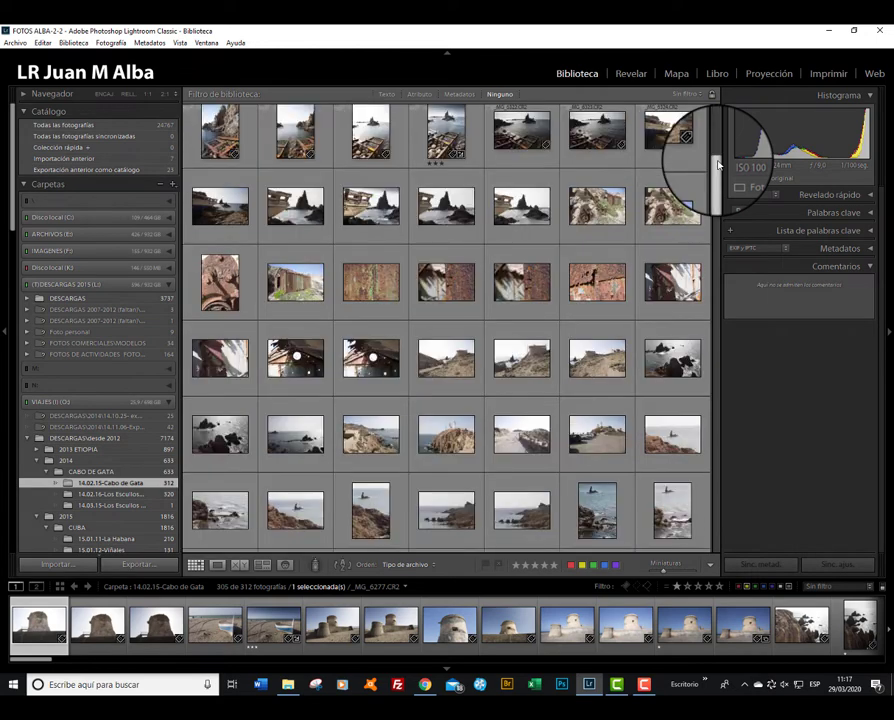
scroll(718, 165, down, 5)
scroll(718, 165, down, 3)
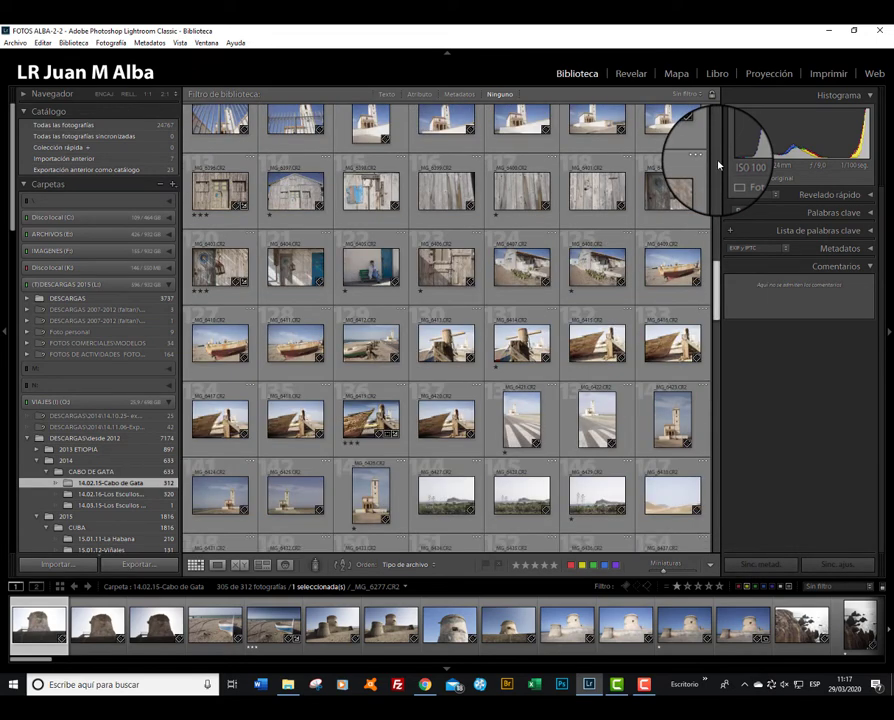
scroll(718, 165, up, 5)
scroll(718, 165, up, 5)
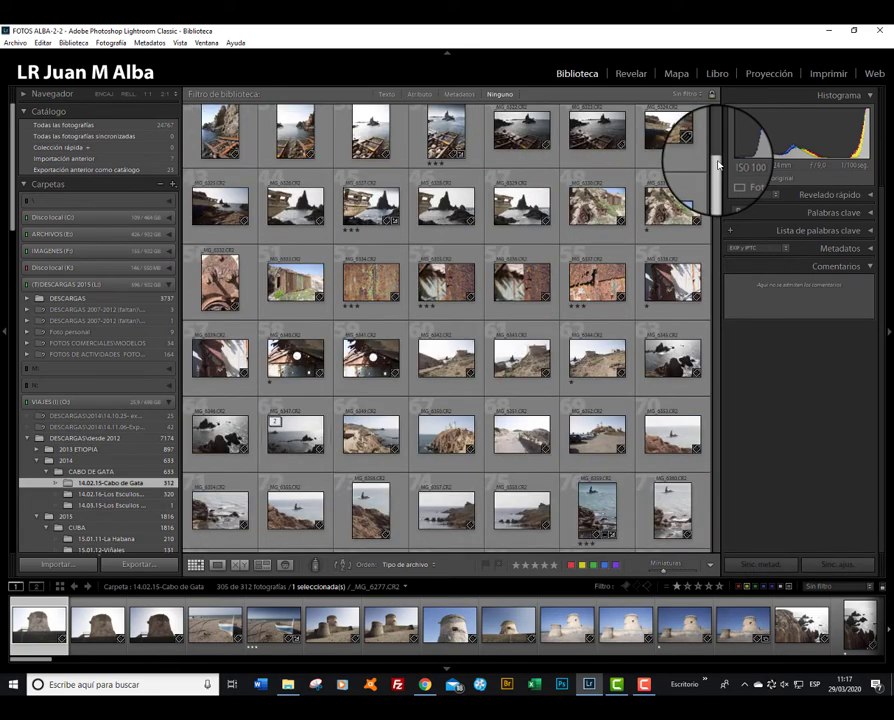
scroll(580, 420, up, 5)
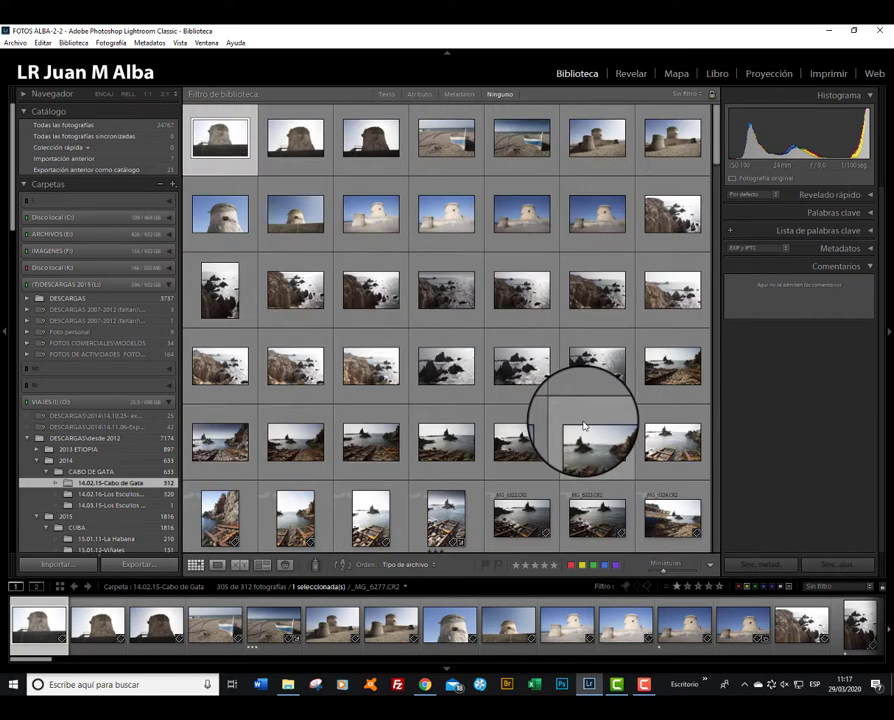
scroll(584, 426, down, 5)
scroll(584, 426, down, 5)
scroll(584, 426, up, 10)
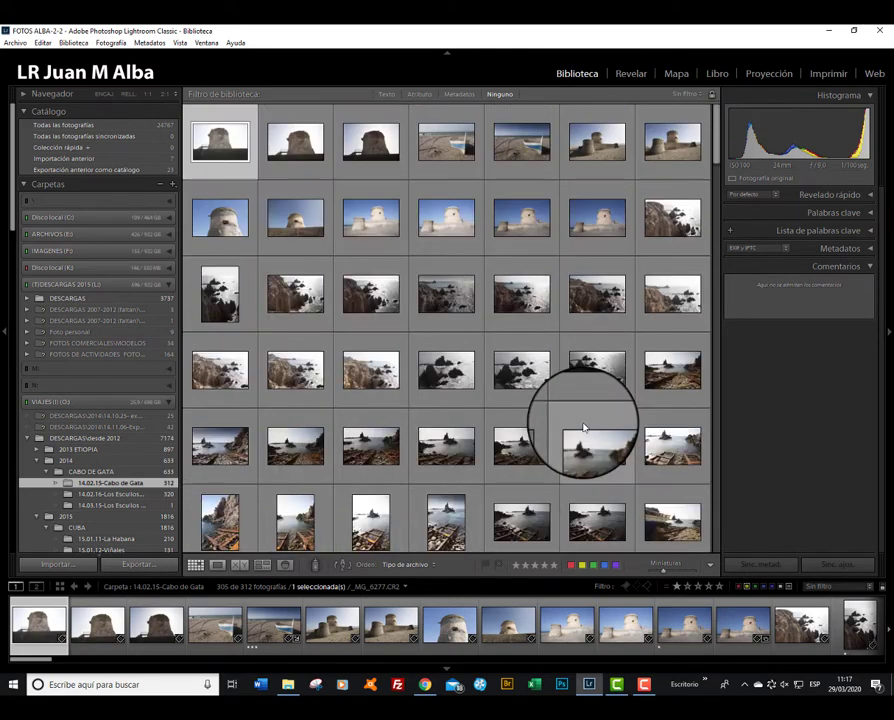
scroll(584, 426, down, 5)
scroll(584, 426, down, 5)
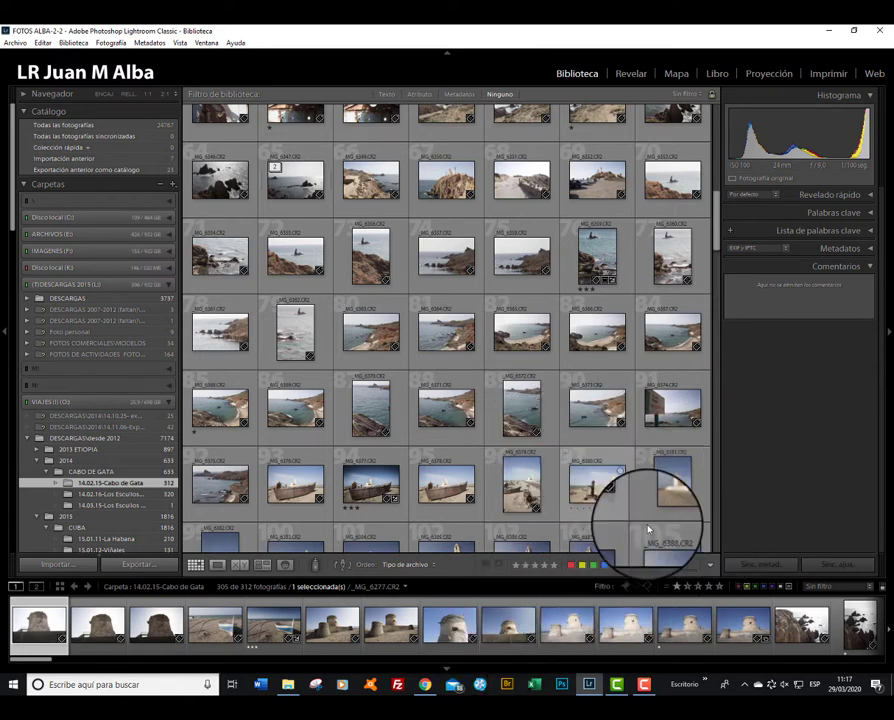
mouse_move(663, 572)
mouse_down()
mouse_move(675, 571)
mouse_move(663, 572)
mouse_up()
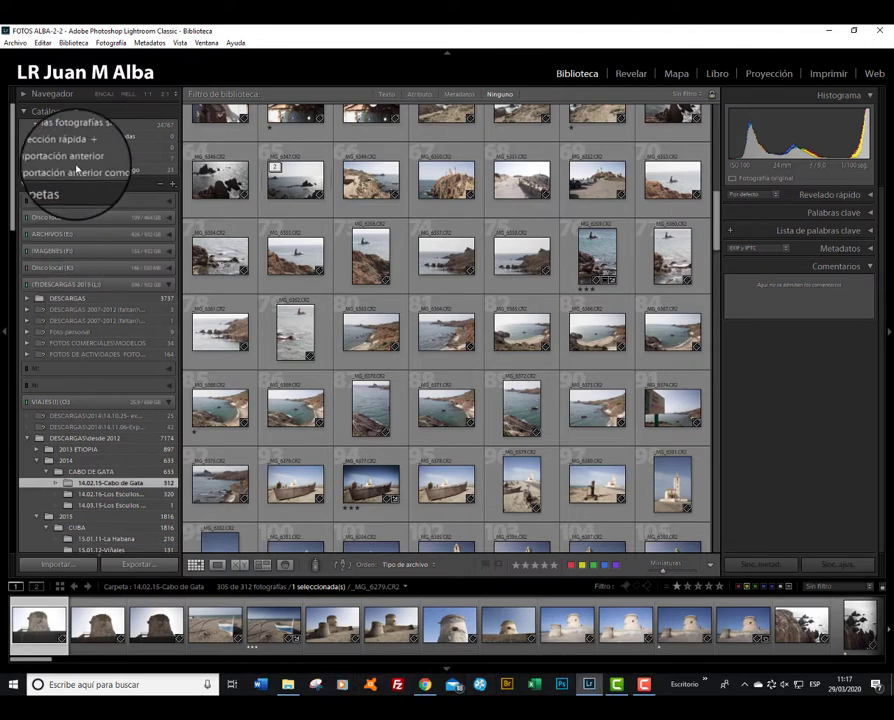
click(180, 42)
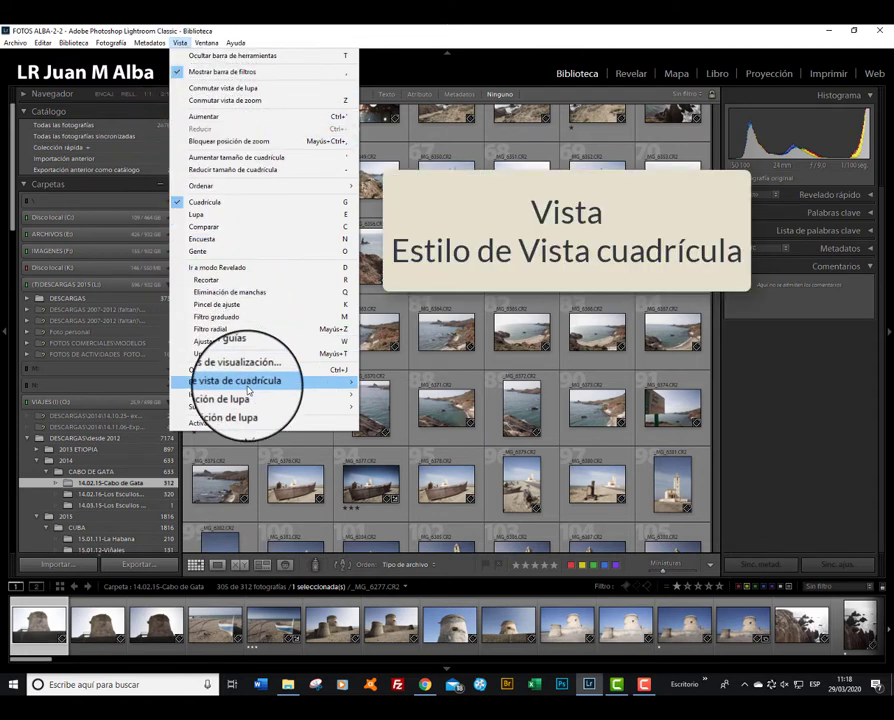
mouse_move(240, 382)
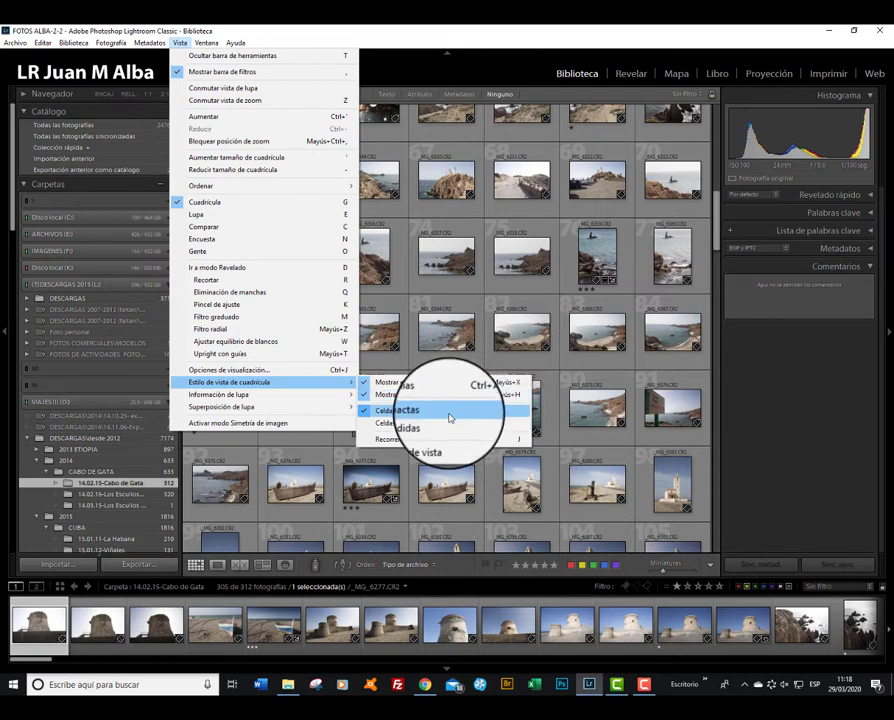
click(450, 416)
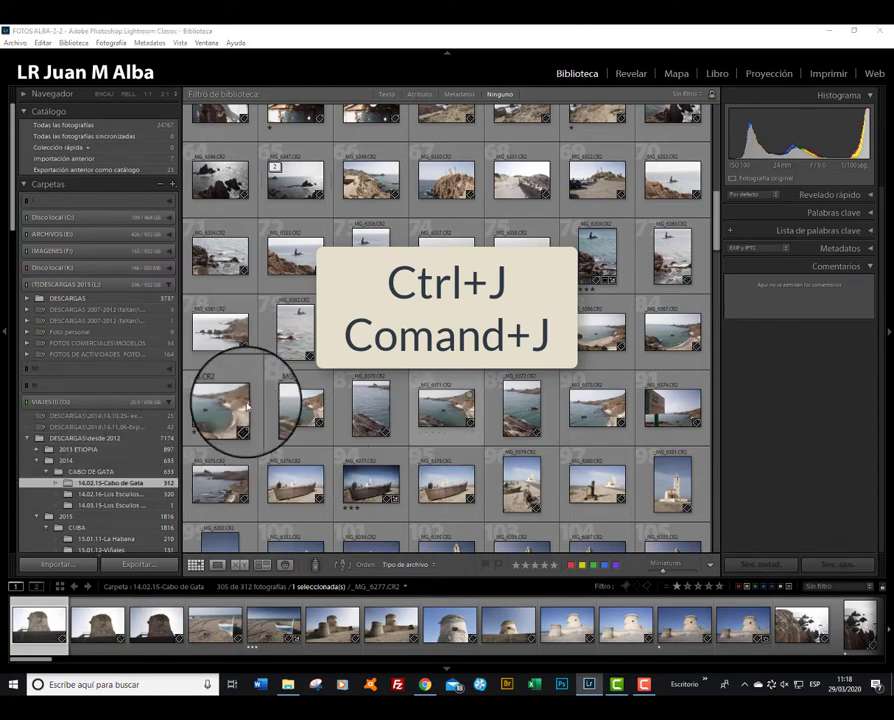
Open Library View Options with Ctrl+J and view the Show Grid Extras cell choices
key(ctrl+j)
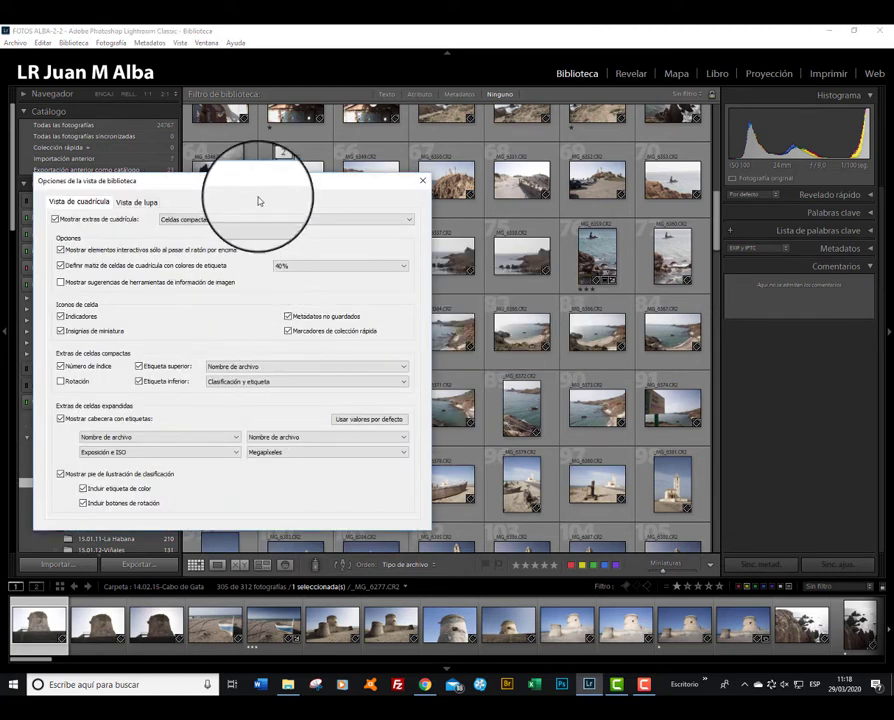
mouse_move(262, 184)
mouse_down()
mouse_move(375, 198)
mouse_move(518, 193)
mouse_up()
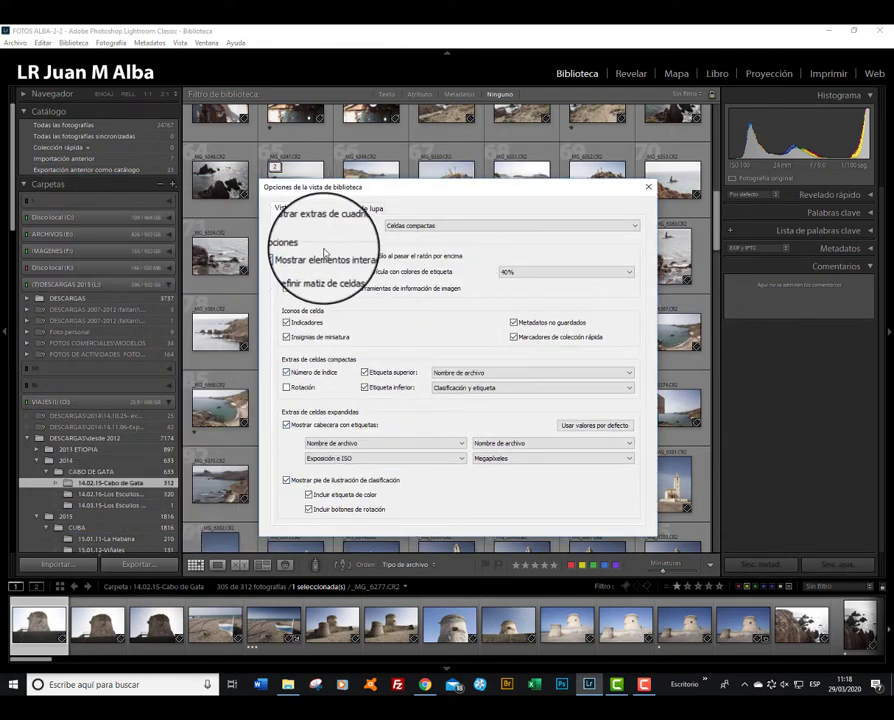
click(635, 227)
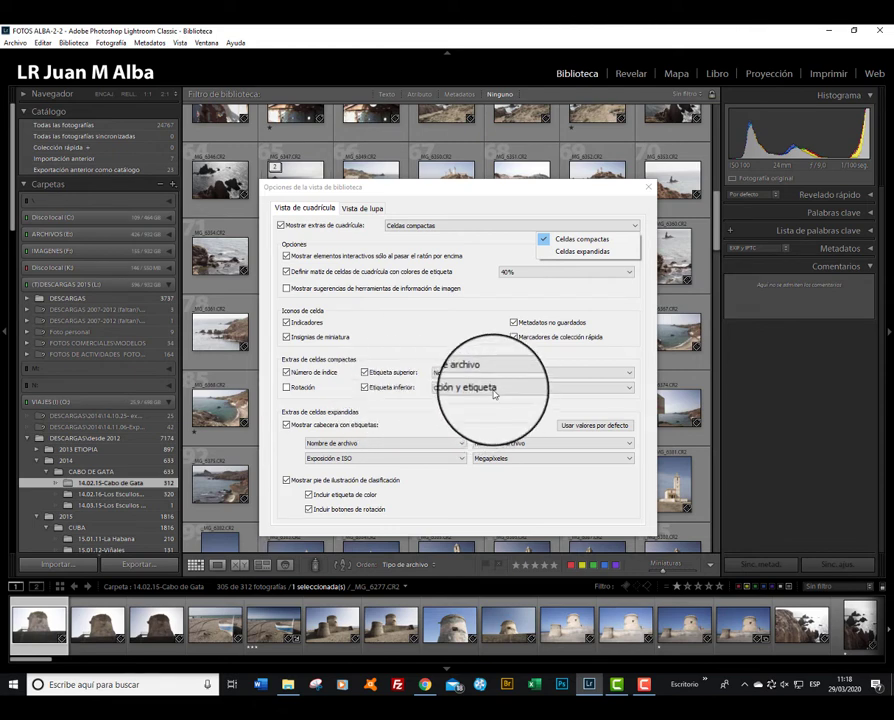
drag(460, 194, 504, 196)
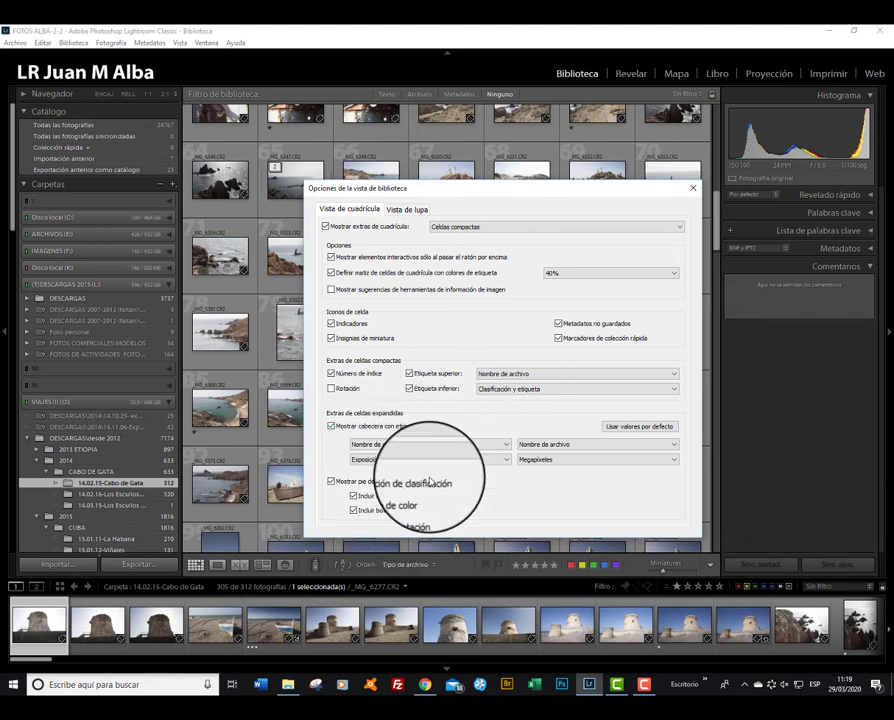
On the Loupe View tab, leave the info overlay off and close the View Options
click(420, 210)
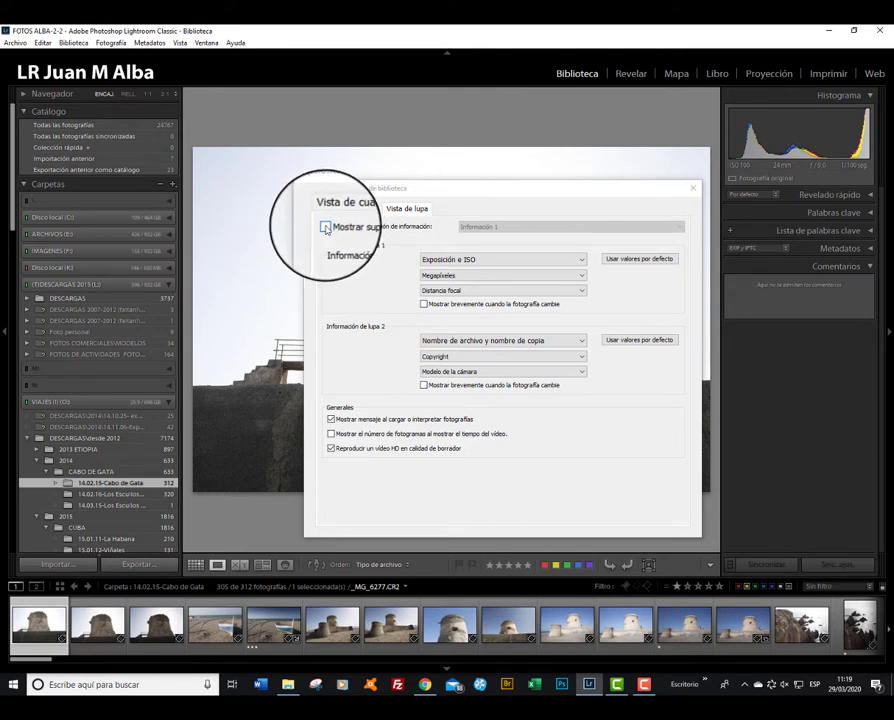
click(325, 227)
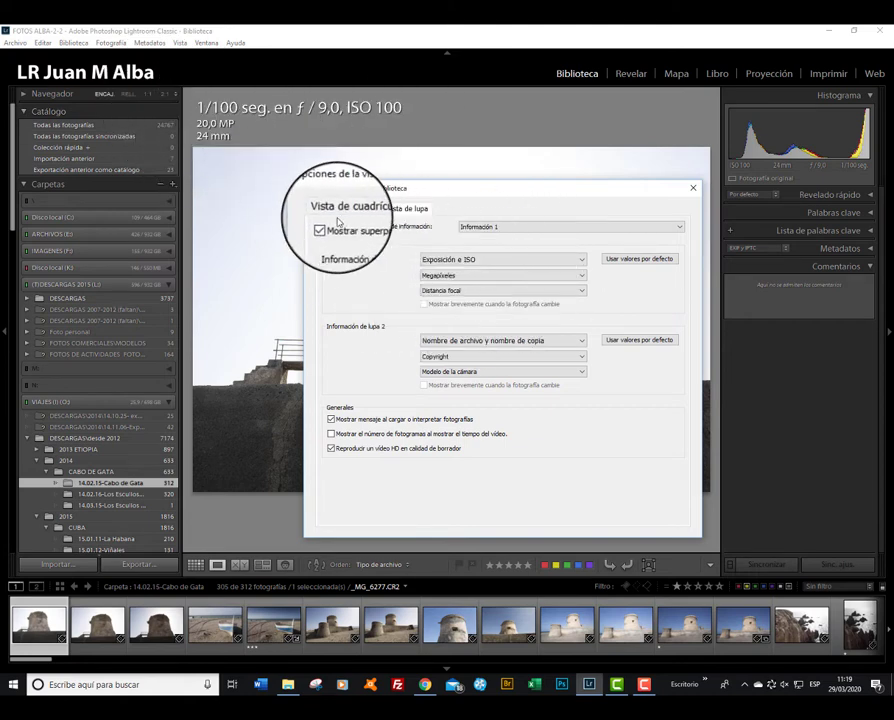
click(325, 226)
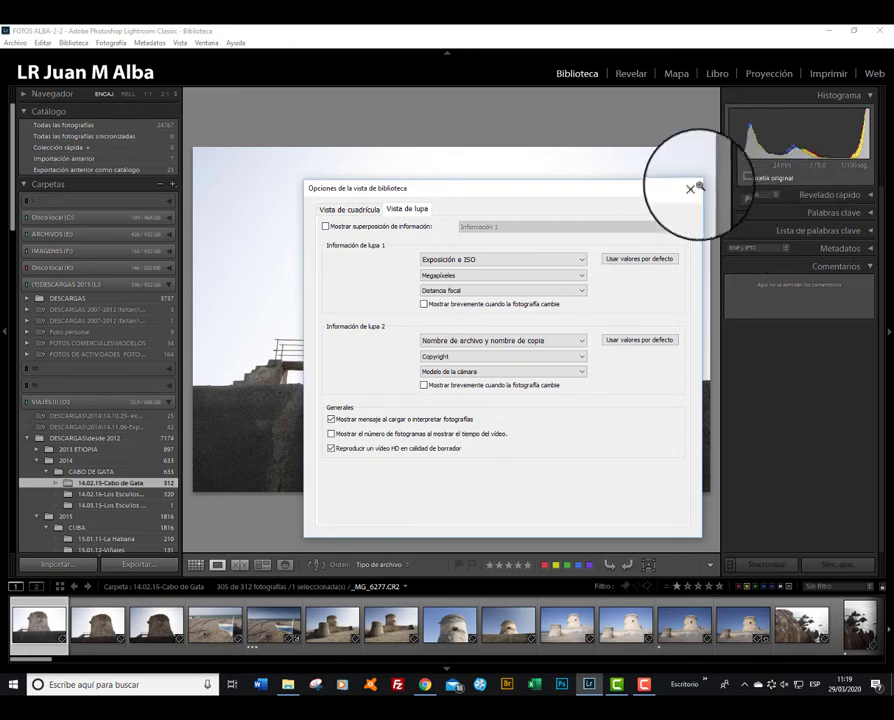
click(693, 188)
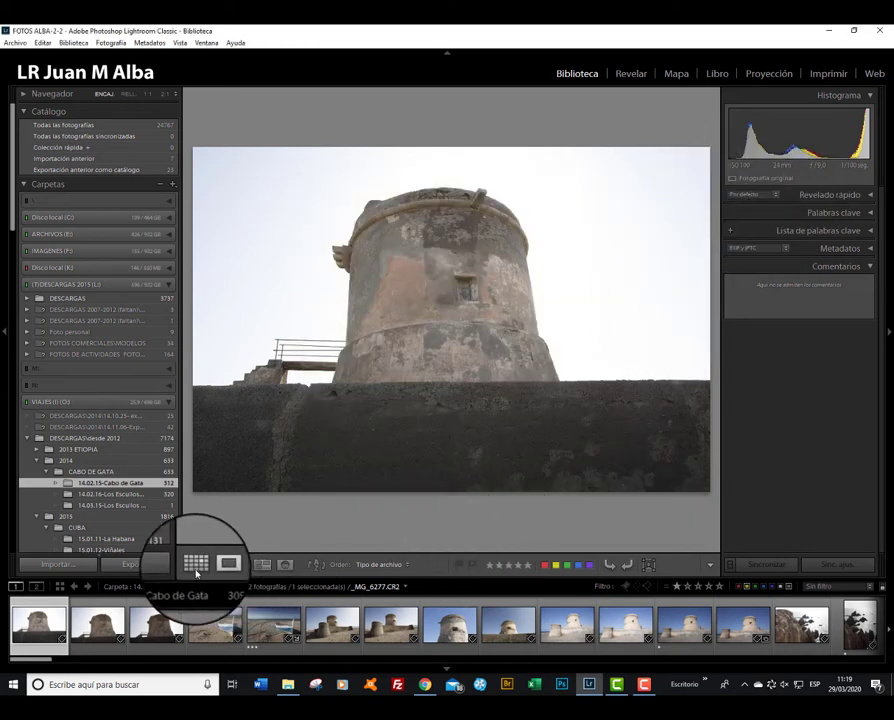
Cycle grid thumbnail styles, preview _MG_6311 in Loupe, then return to the Grid
click(196, 564)
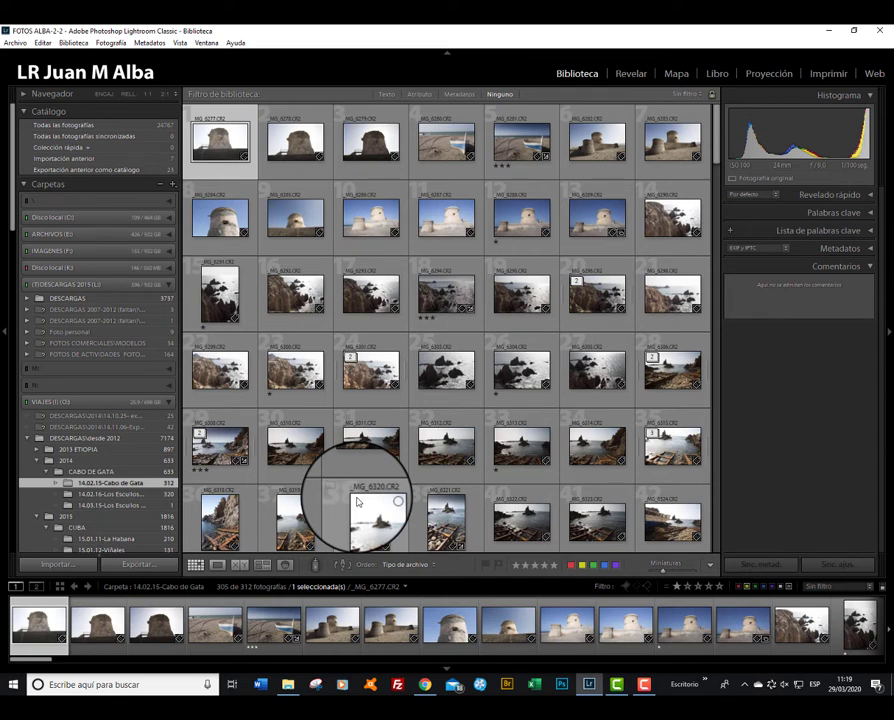
key(j)
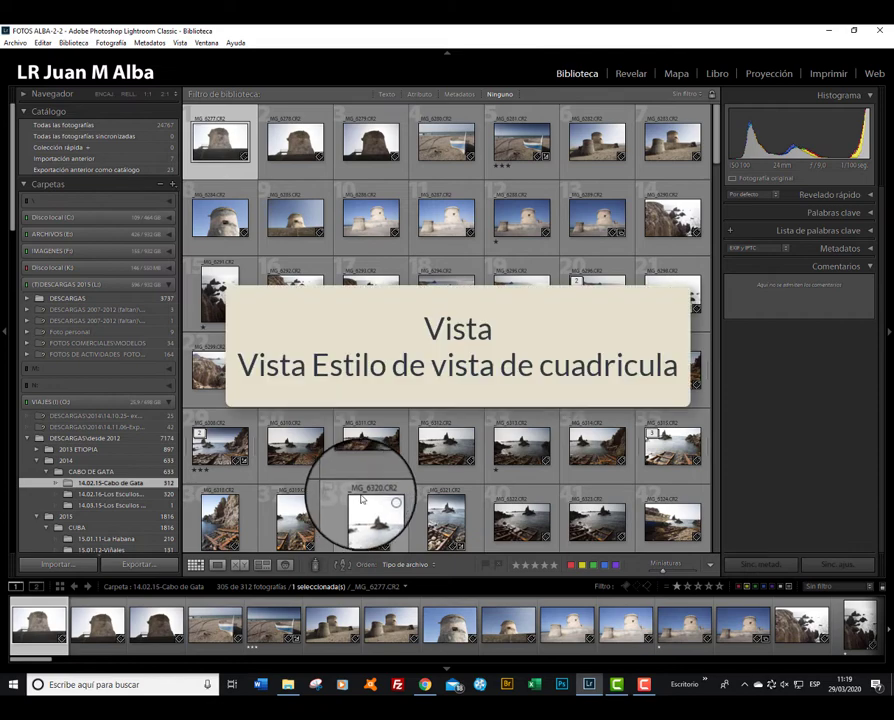
click(378, 447)
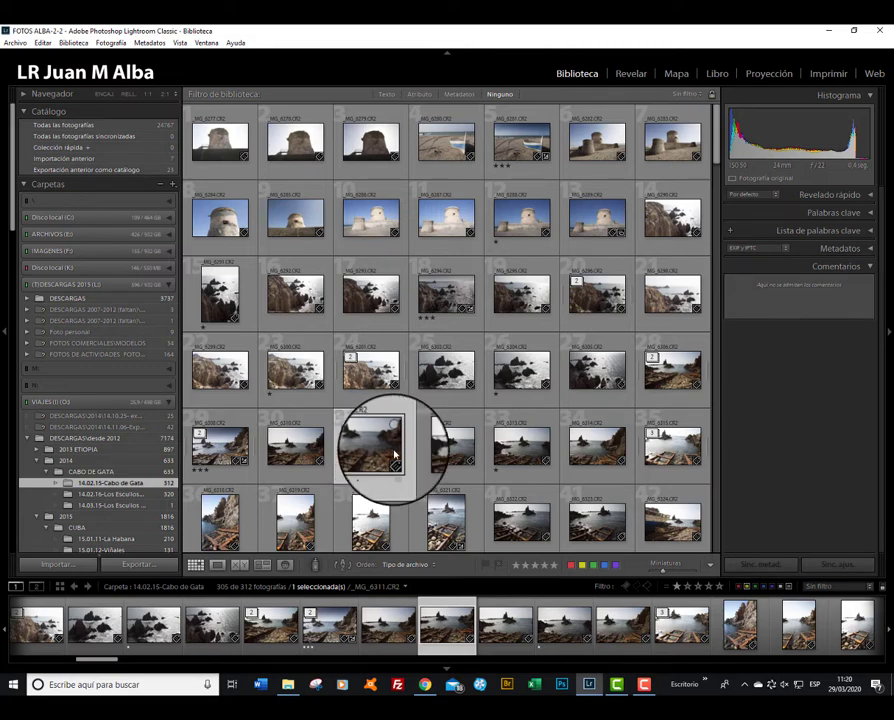
key(space)
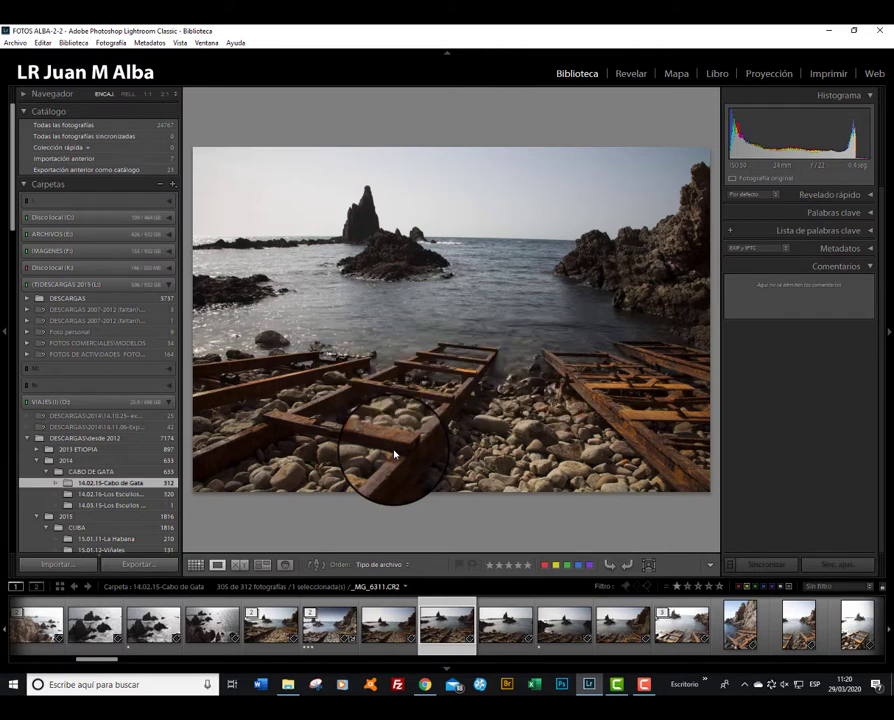
key(g)
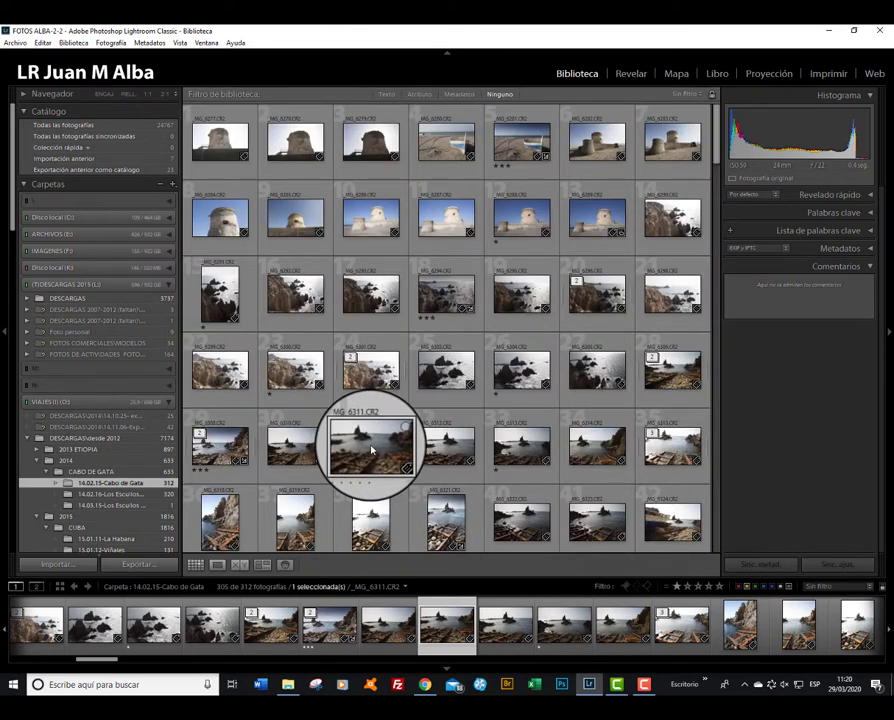
Toggle _MG_6311 between Loupe and Grid by double-clicking its thumbnail
double_click(372, 447)
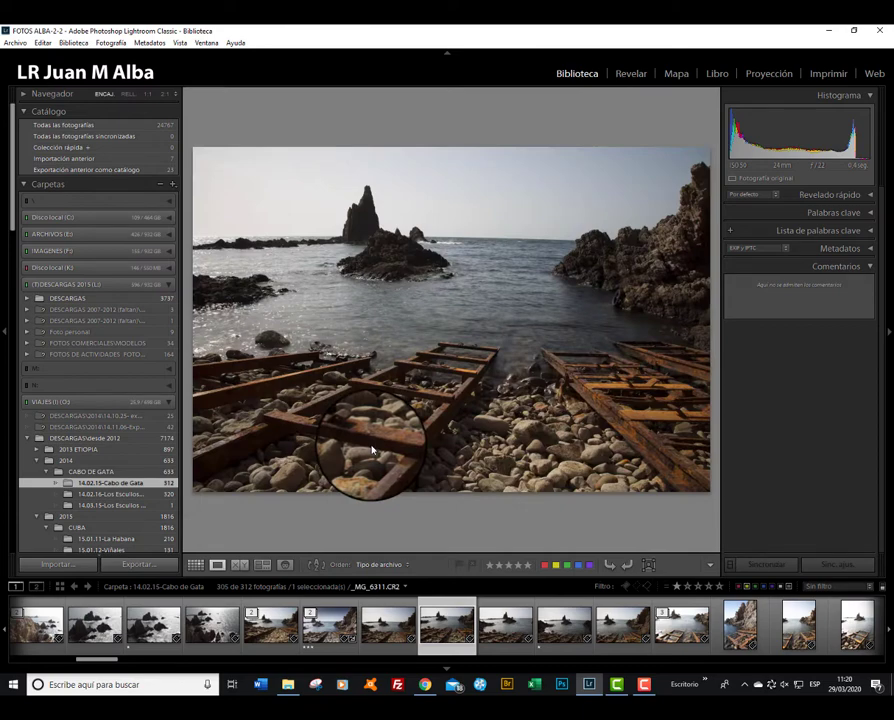
double_click(372, 450)
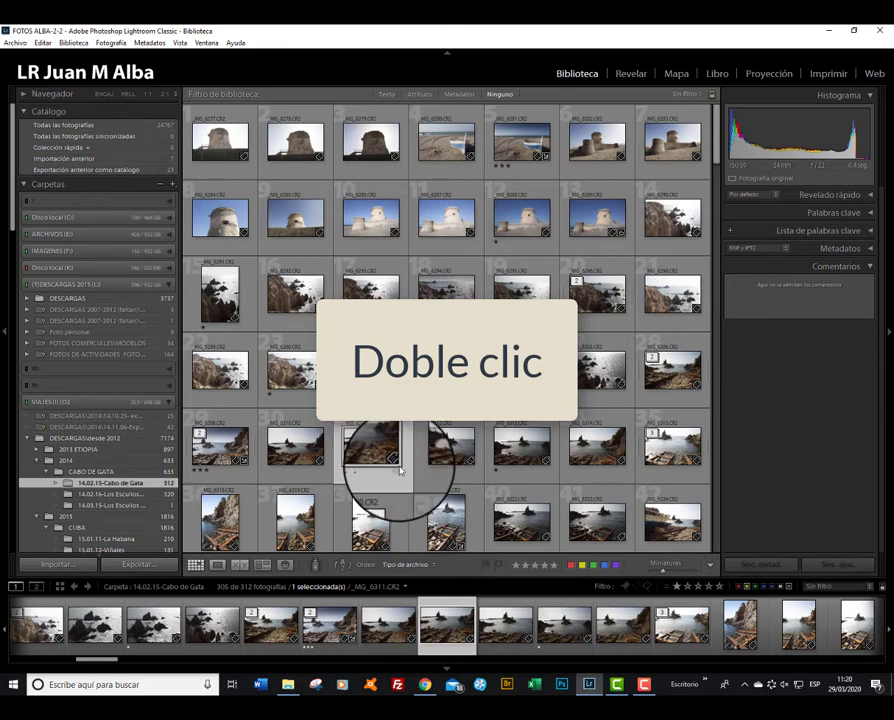
double_click(465, 452)
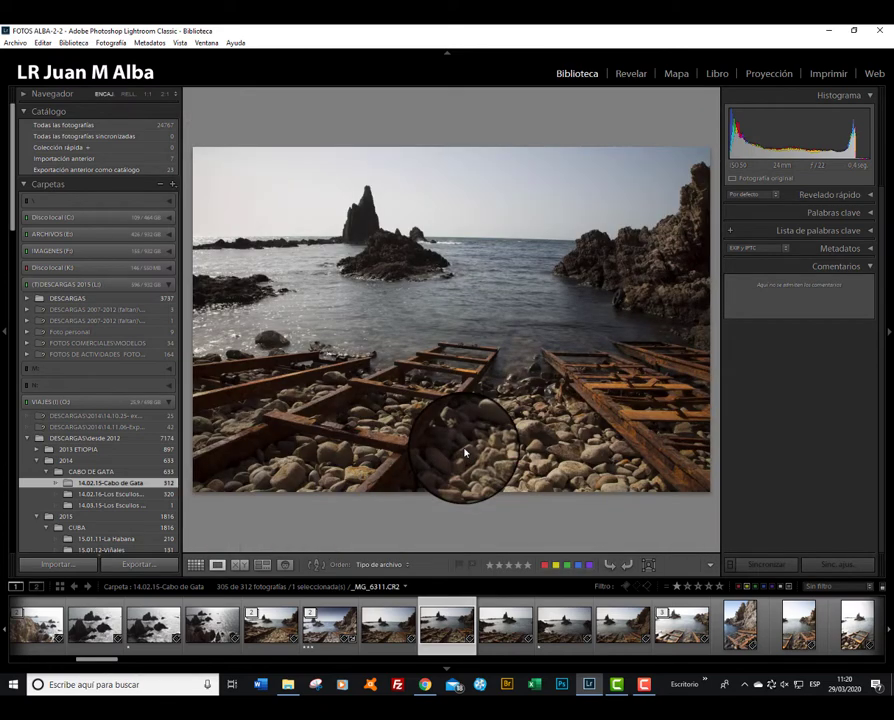
double_click(465, 452)
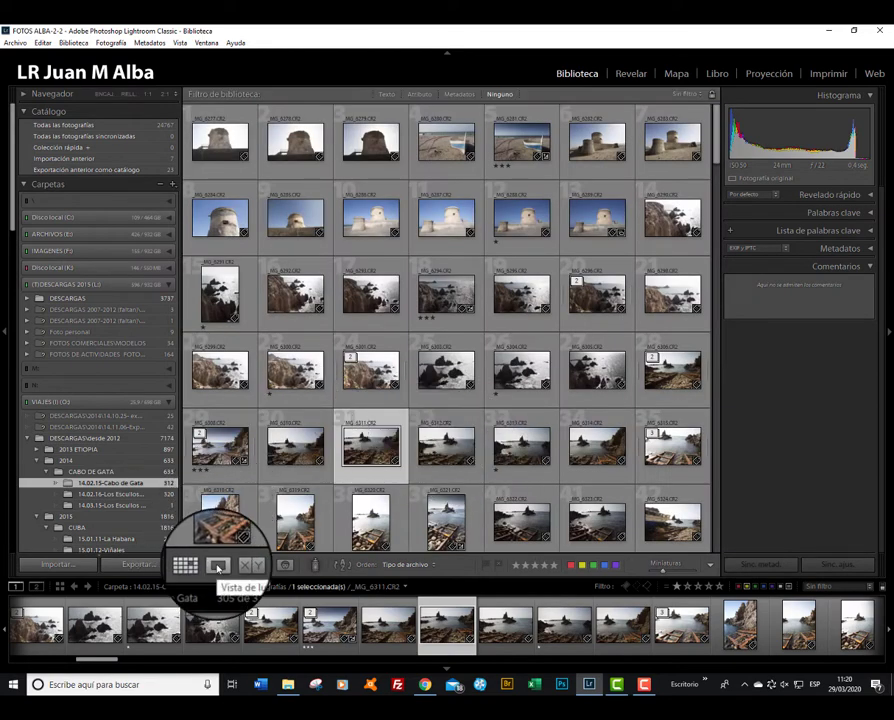
Show _MG_6311 in Loupe view zoomed to 1:1 size
click(218, 566)
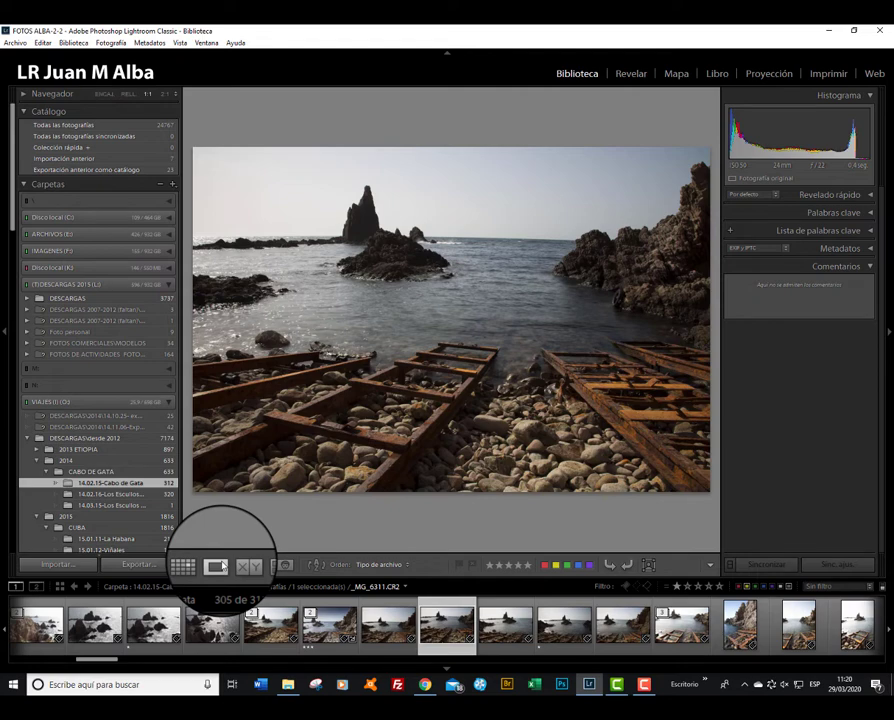
key(z)
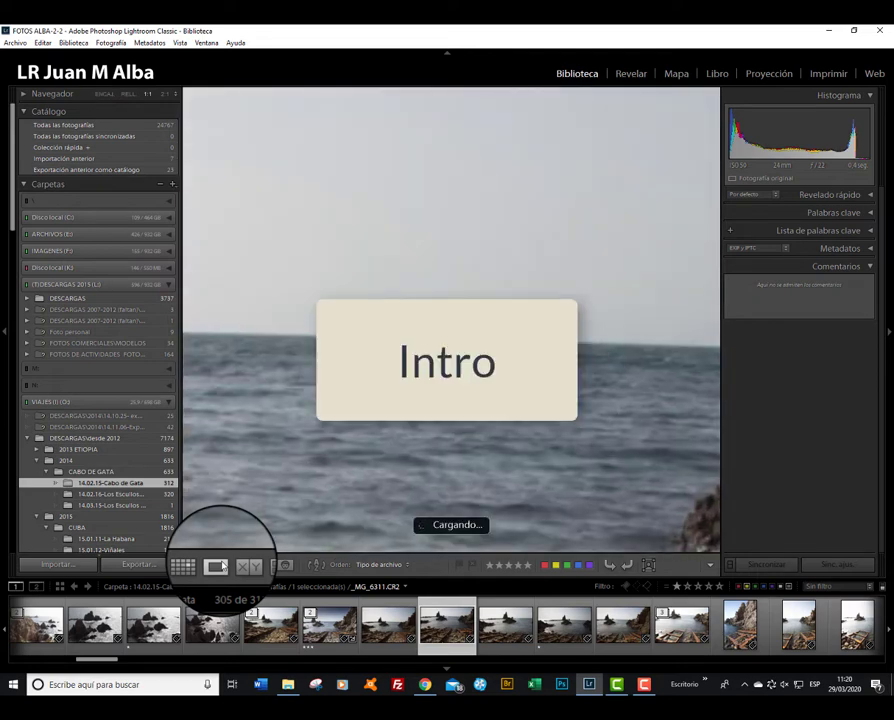
key(g)
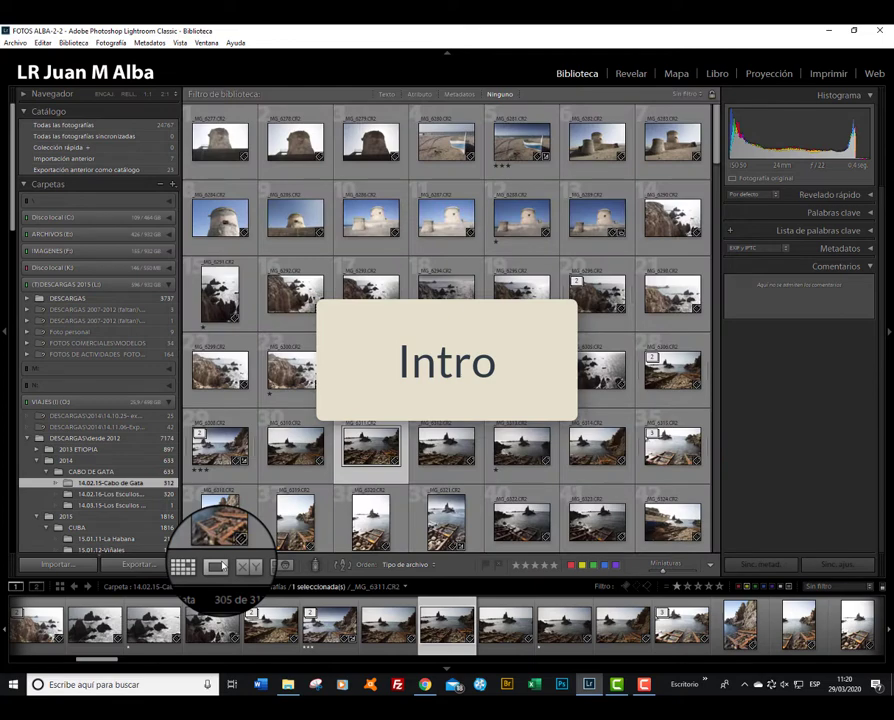
click(217, 566)
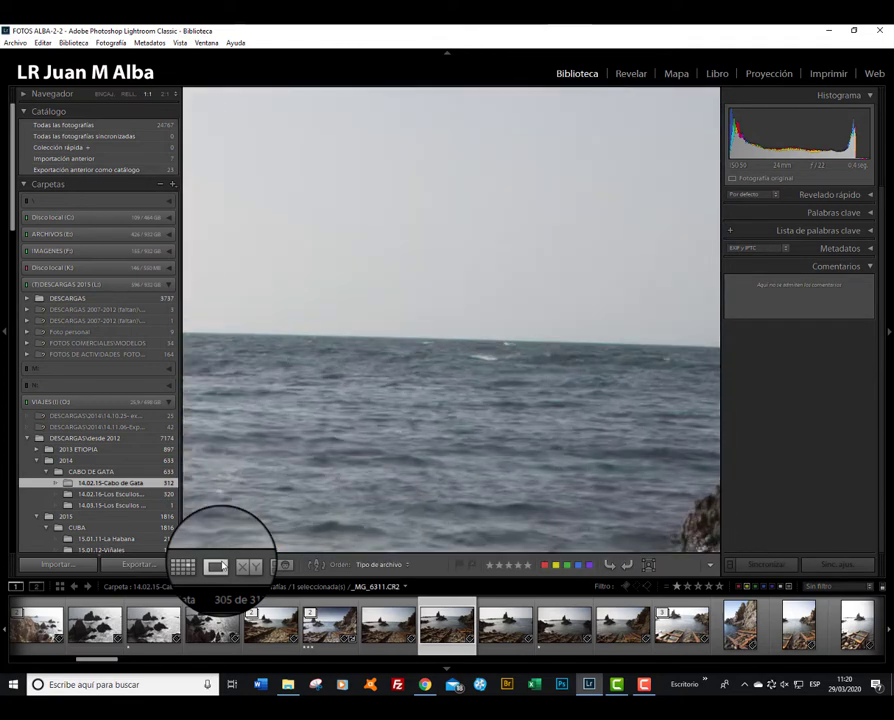
Toggle _MG_6311 between Fit and 1:1, pan to the rock spire, then zoom back out
key(space)
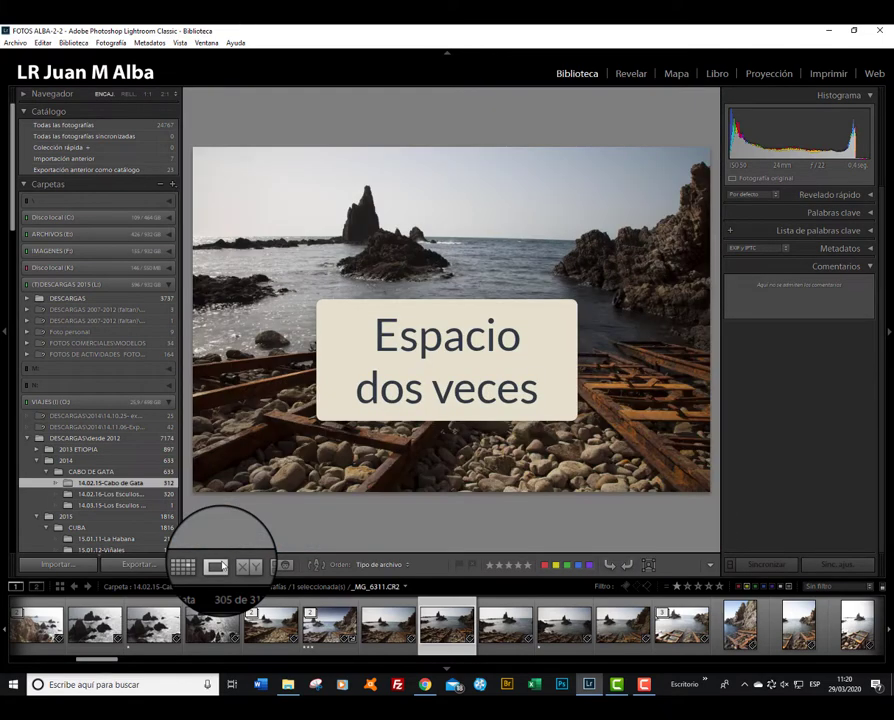
key(space)
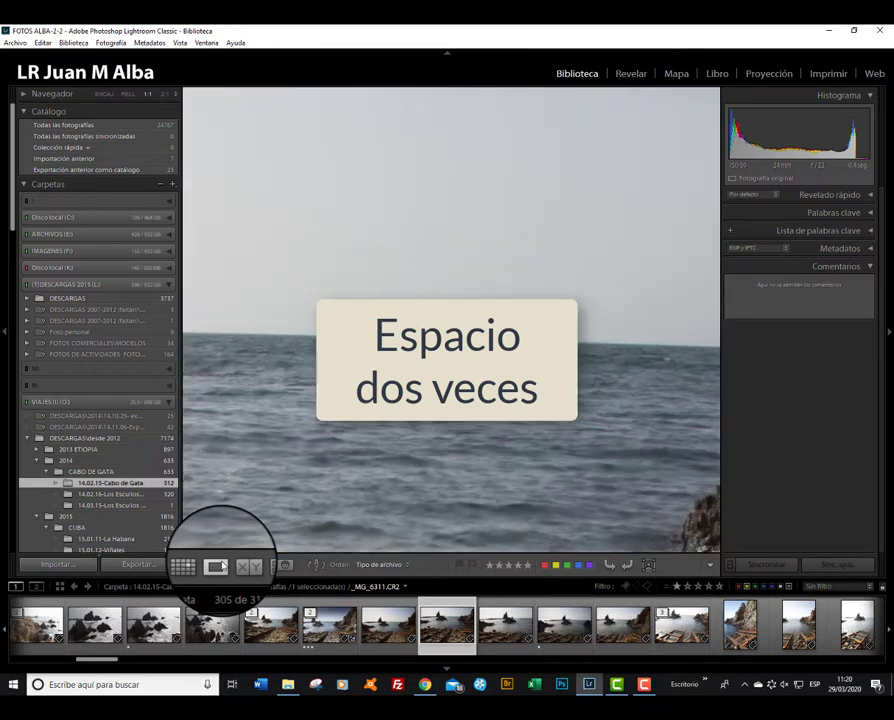
mouse_move(436, 330)
mouse_down()
mouse_move(628, 312)
mouse_move(510, 340)
mouse_move(662, 484)
mouse_move(640, 306)
mouse_move(560, 405)
mouse_up()
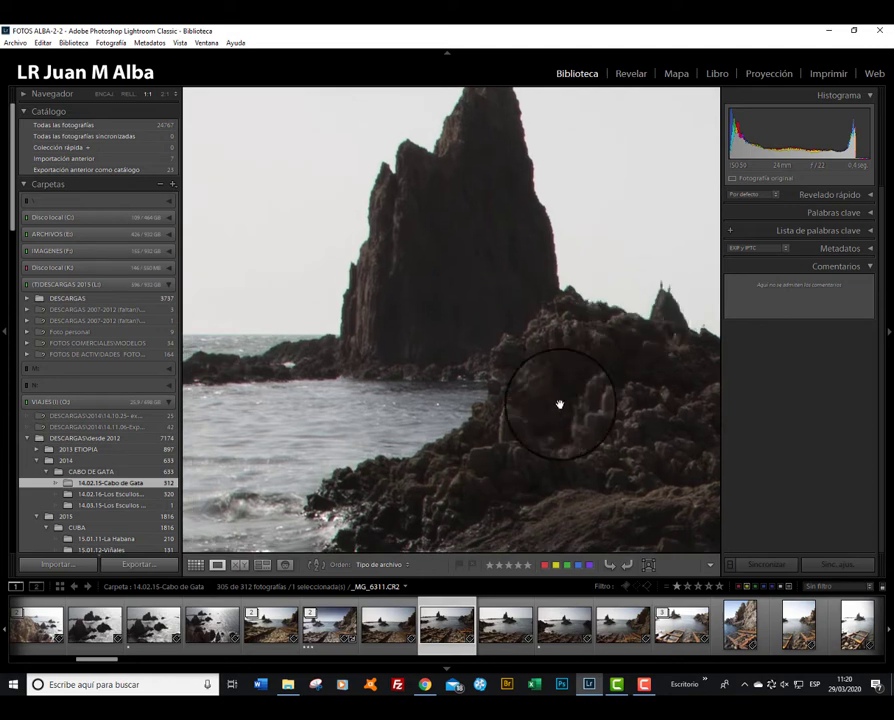
click(560, 403)
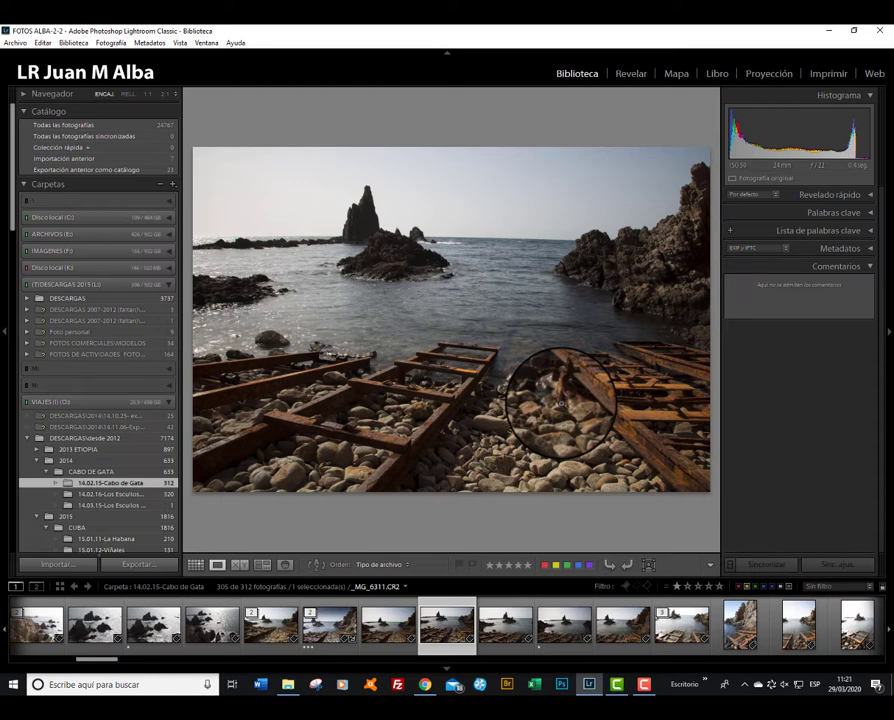
Preview the photo full screen, cycle through the Lights Out dim and black modes, then press F11
key(f)
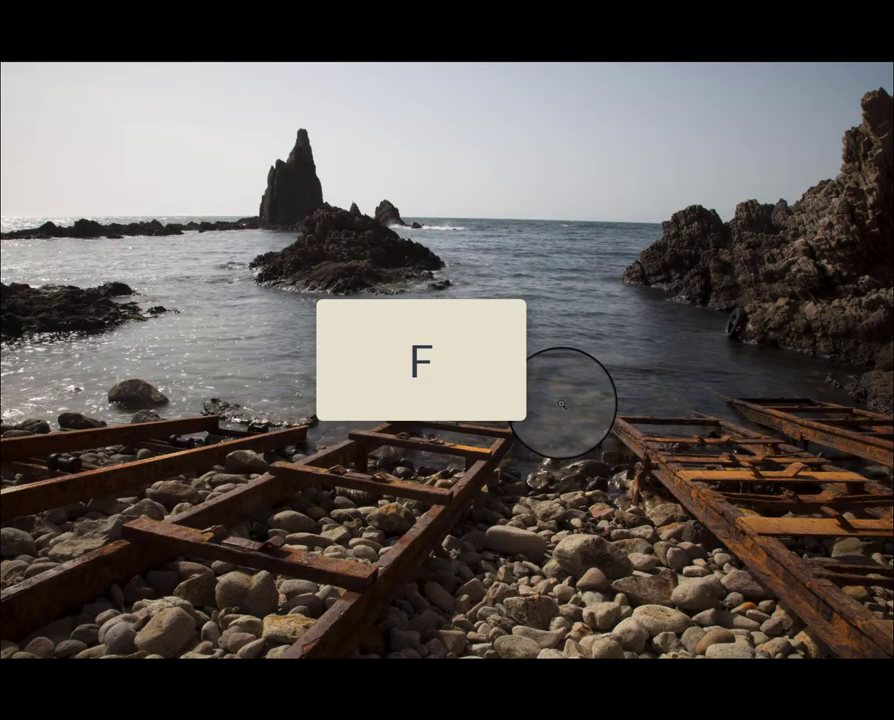
key(f)
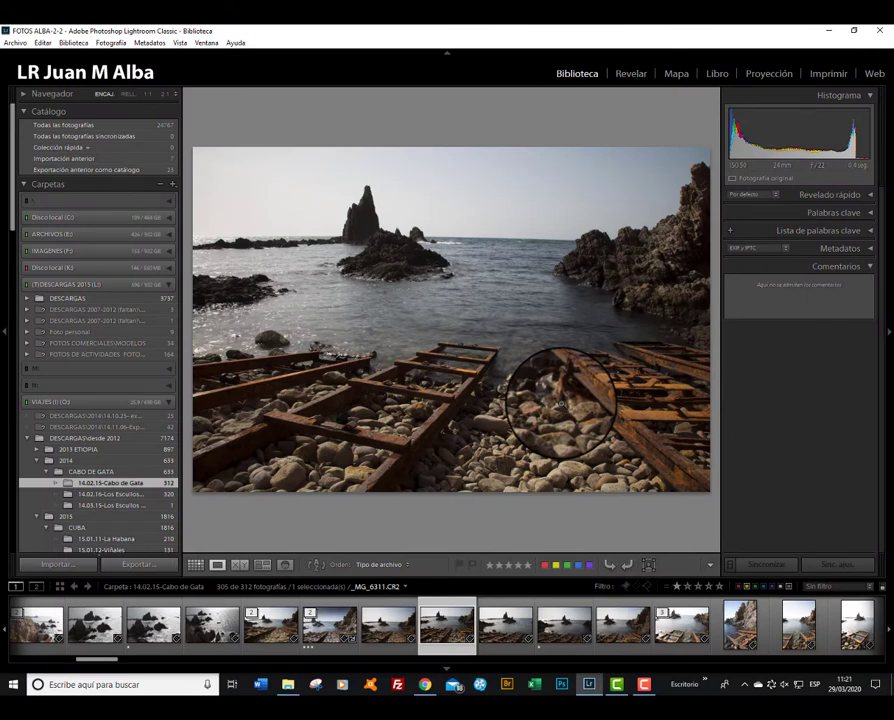
key(l)
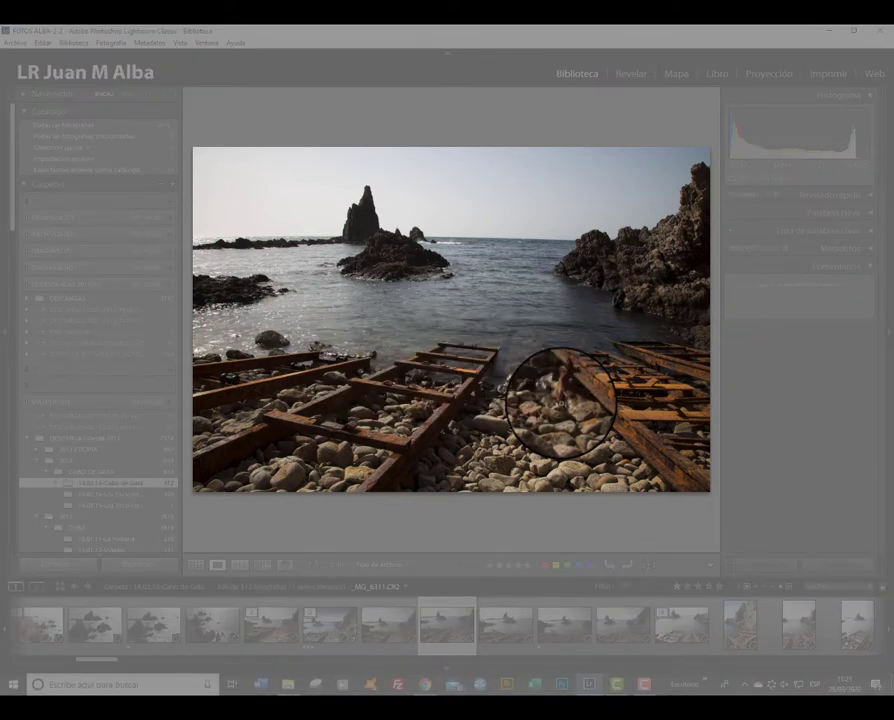
key(l)
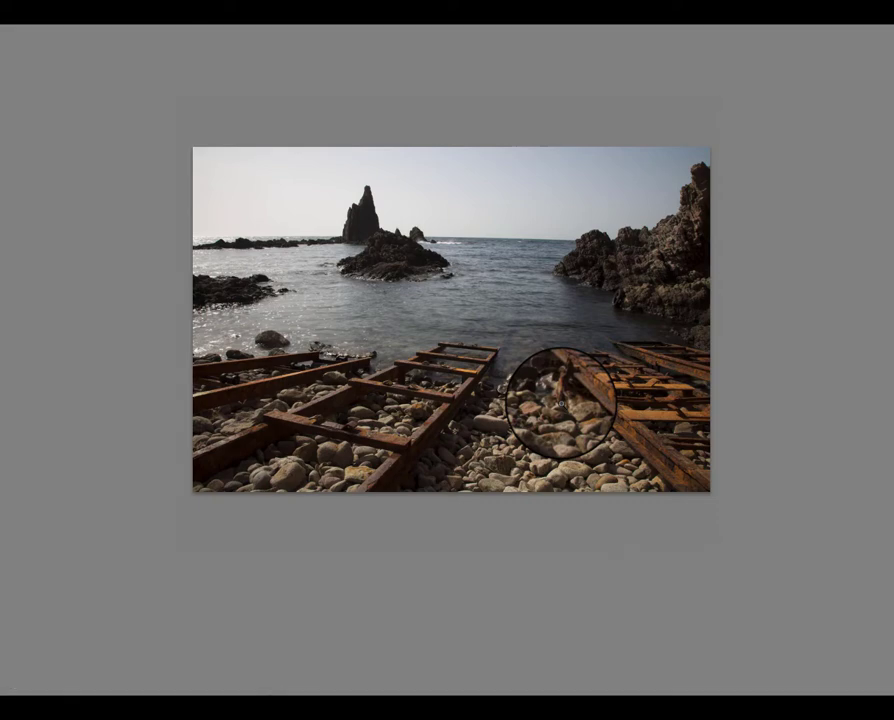
key(l)
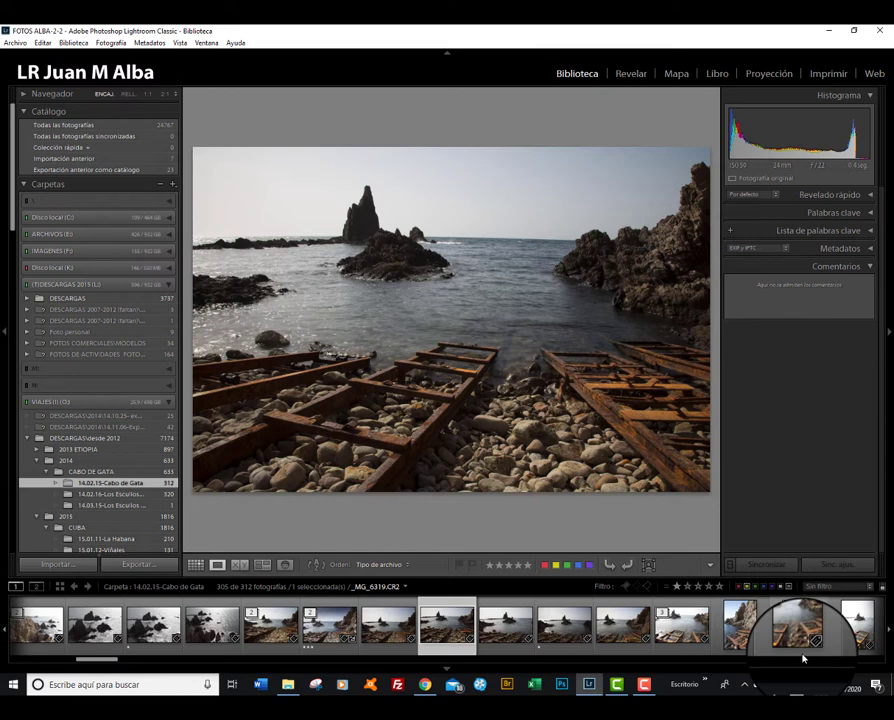
key(F11)
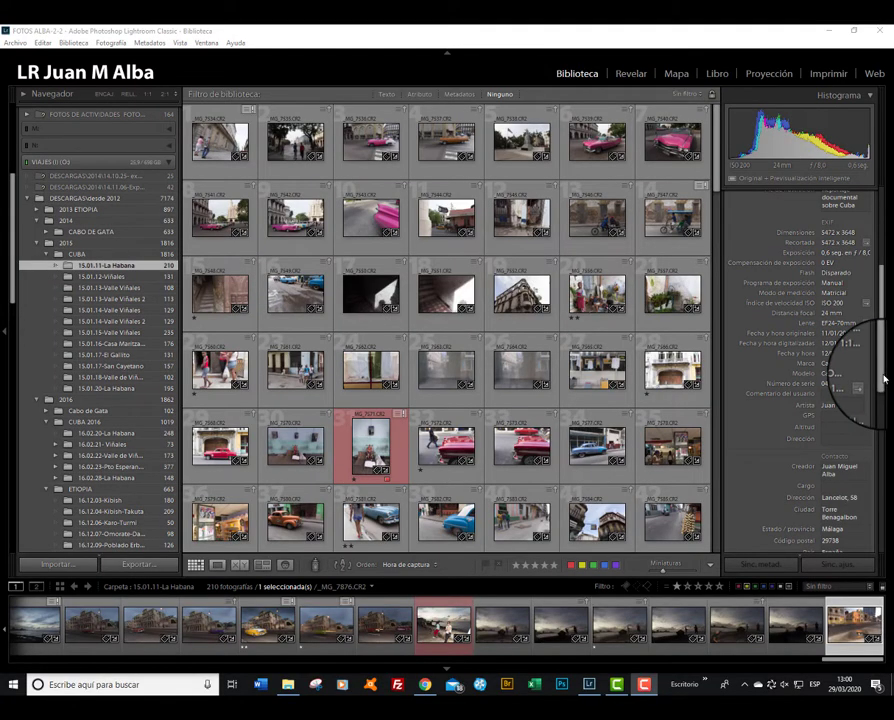
Select _MG_7534, the top-left photo in the La Habana grid
drag(884, 378, 882, 272)
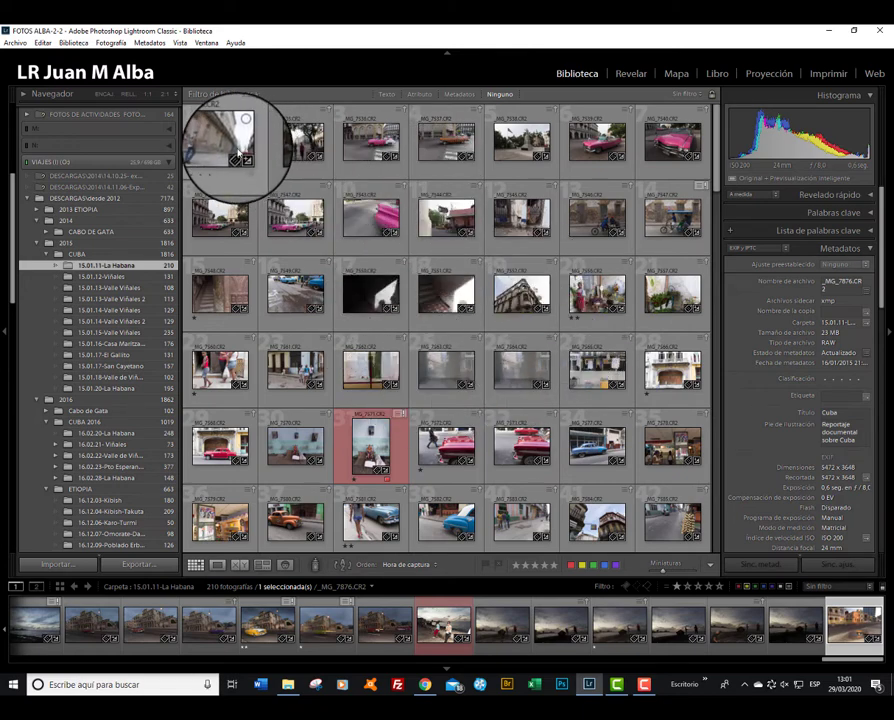
click(227, 155)
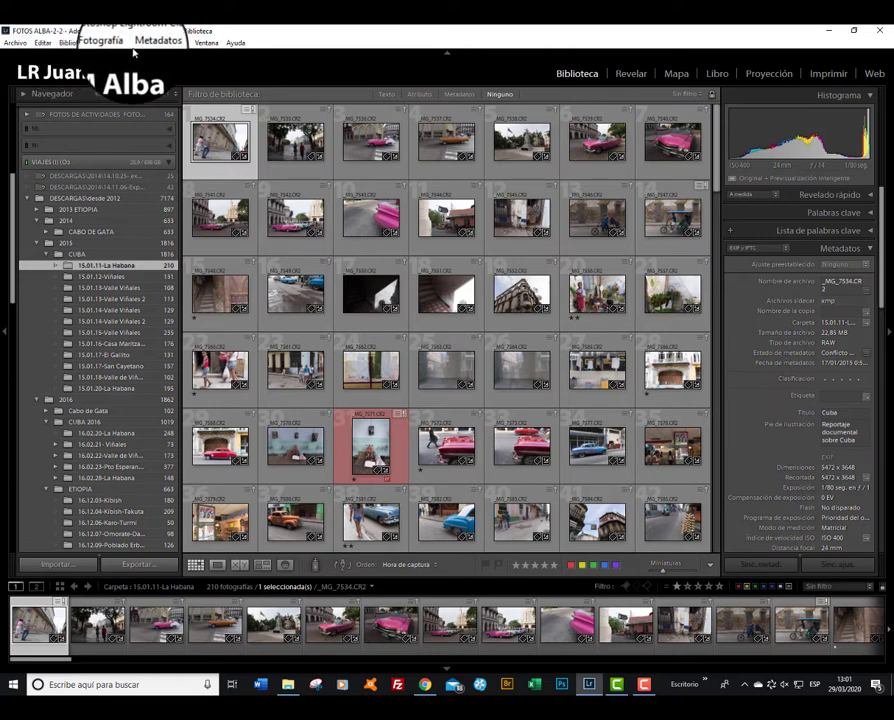
Use Edit Capture Time to shift _MG_7534 by -6 hours, from 9:08:40 to 3:08:40
click(141, 46)
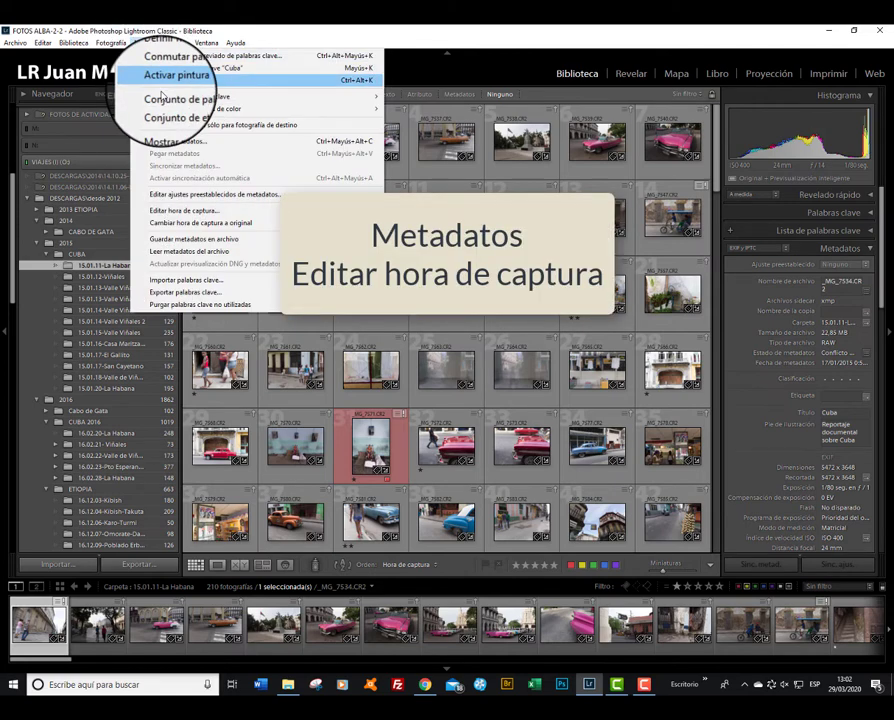
click(215, 211)
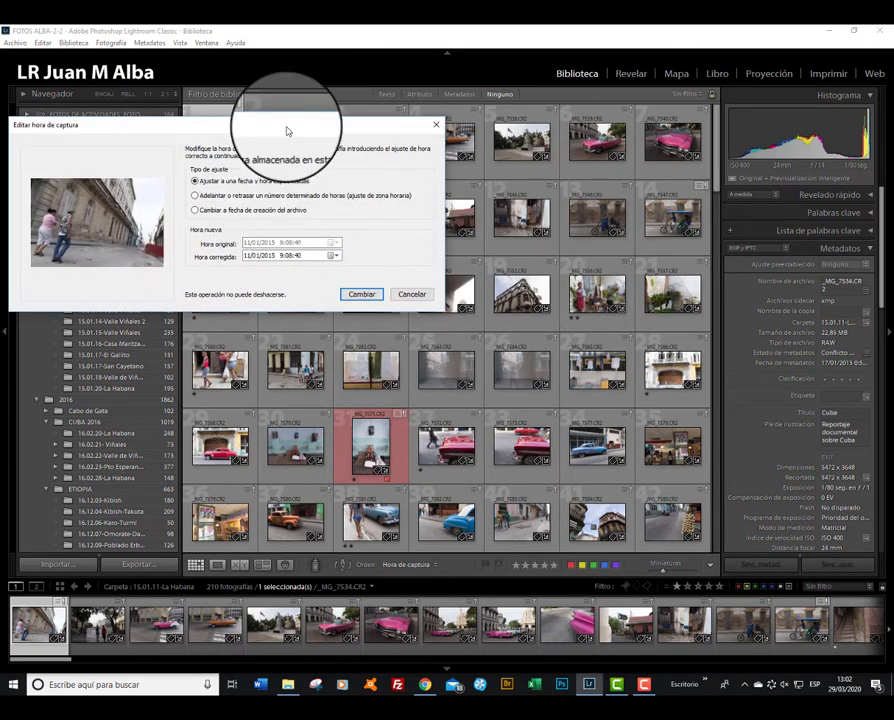
drag(288, 130, 485, 278)
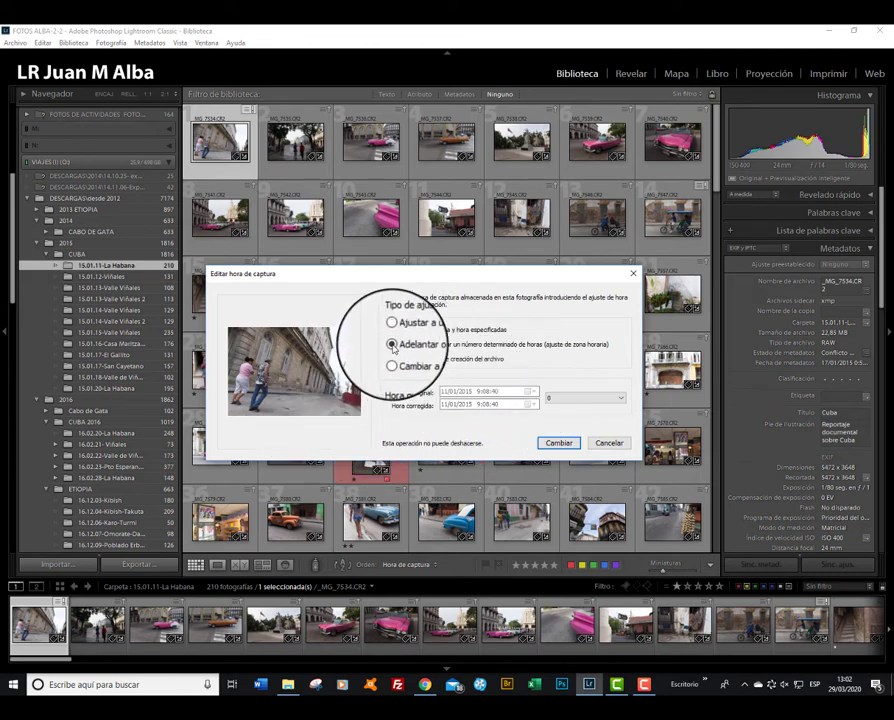
click(620, 399)
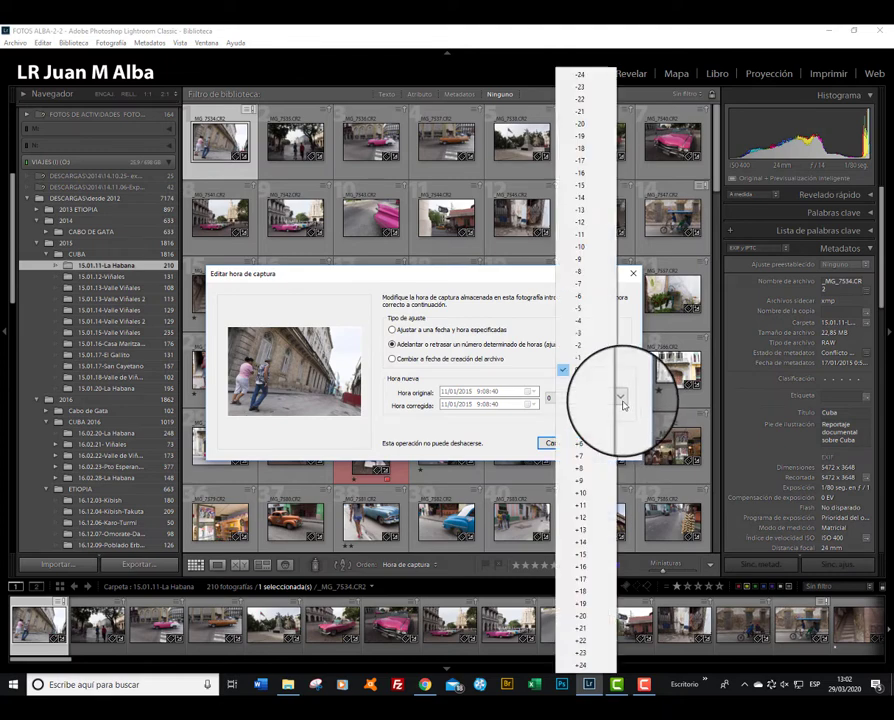
click(583, 298)
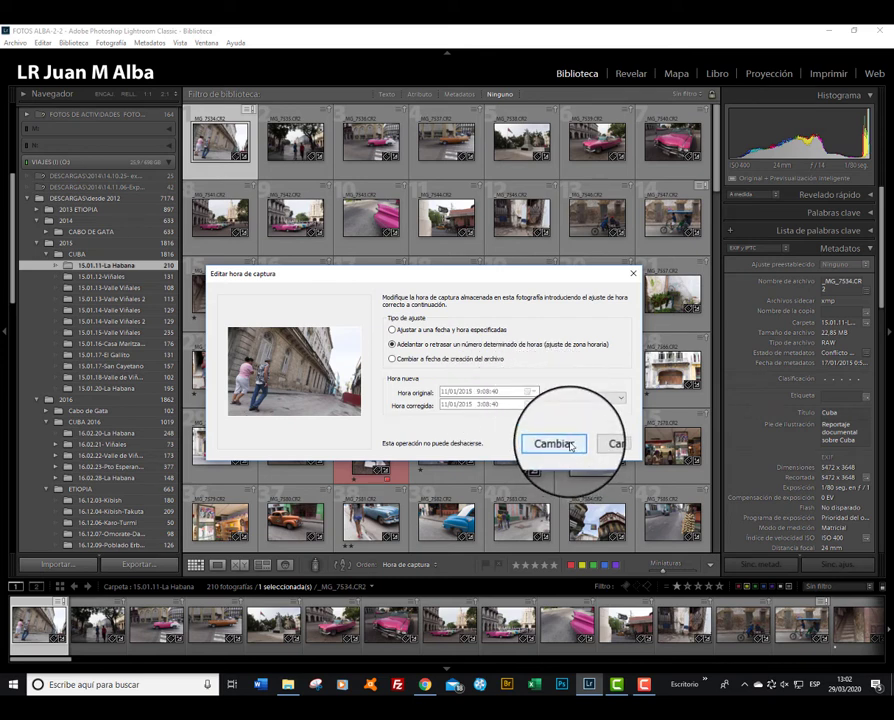
click(552, 443)
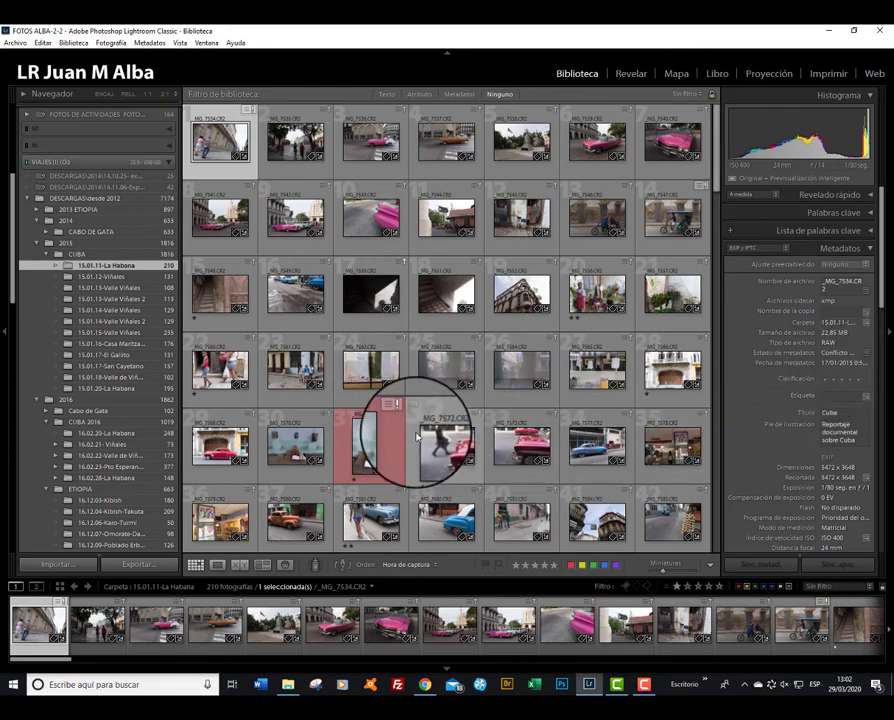
Select all 210 La Habana photos and apply a -6 hour capture time shift with Change All
key(ctrl+a)
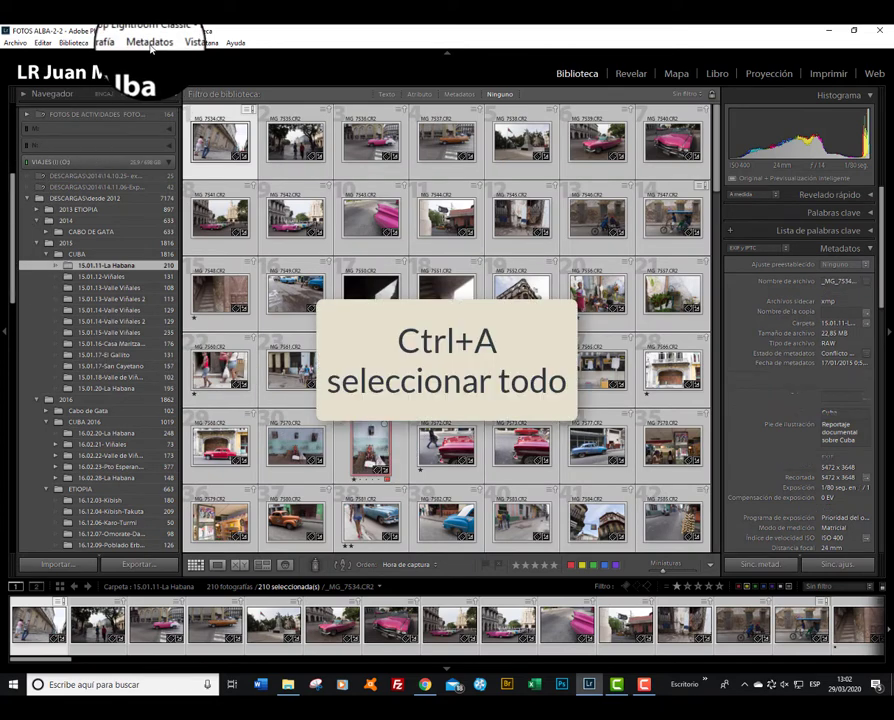
click(150, 43)
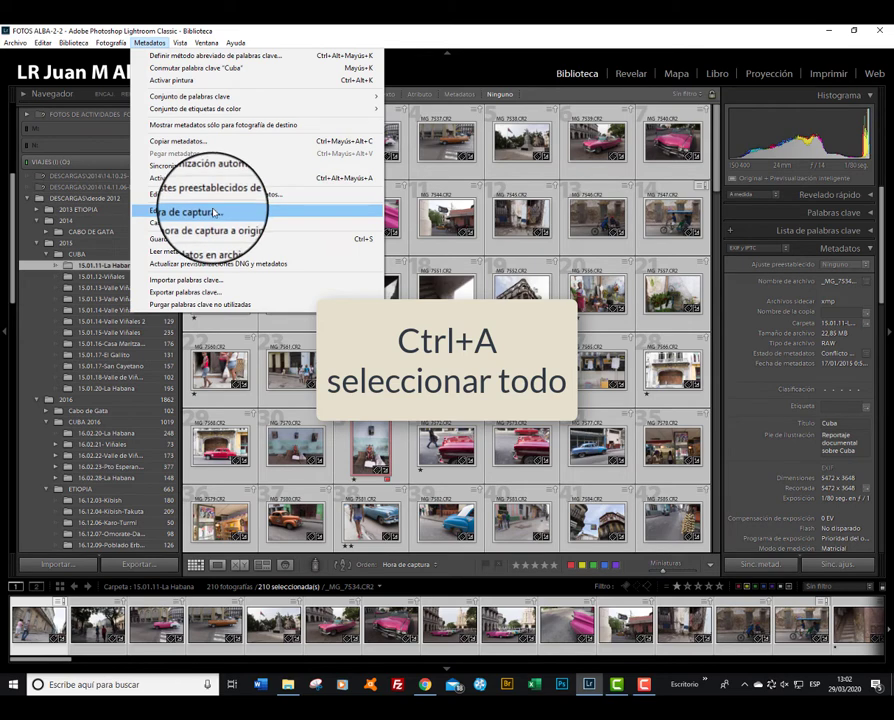
click(213, 213)
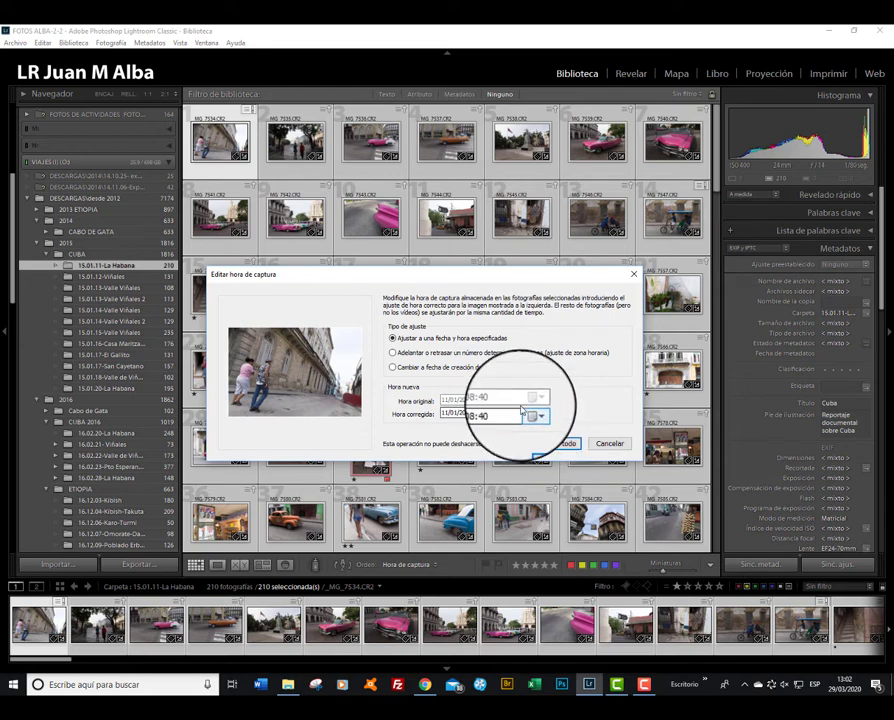
click(393, 353)
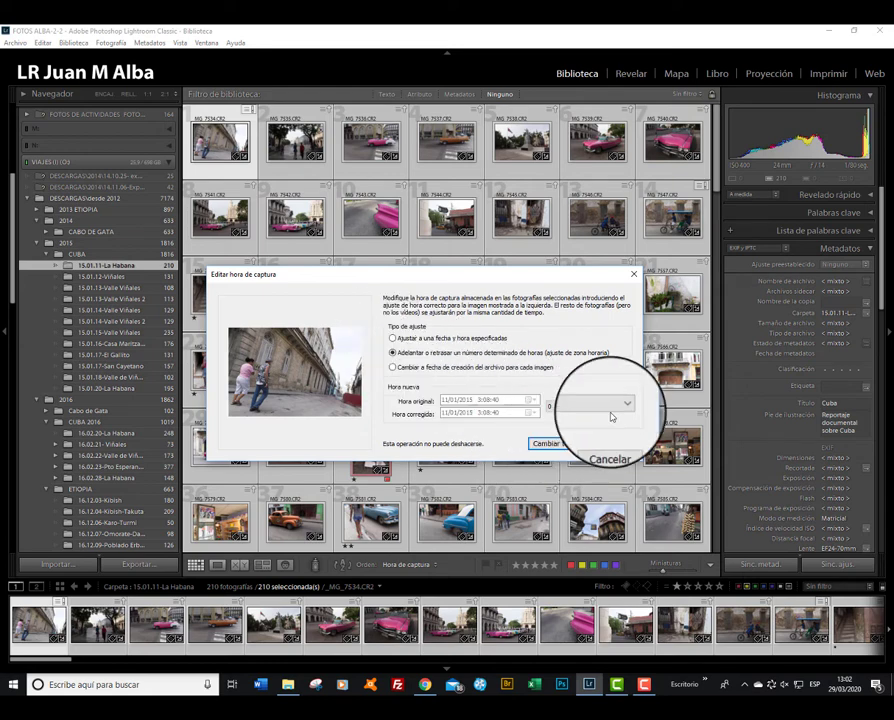
click(619, 406)
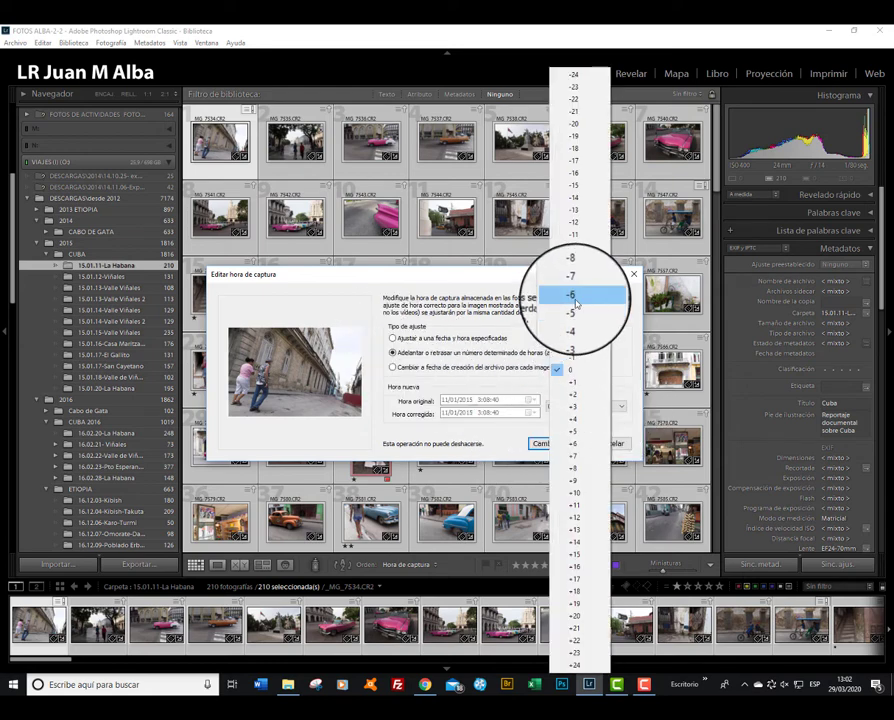
click(576, 284)
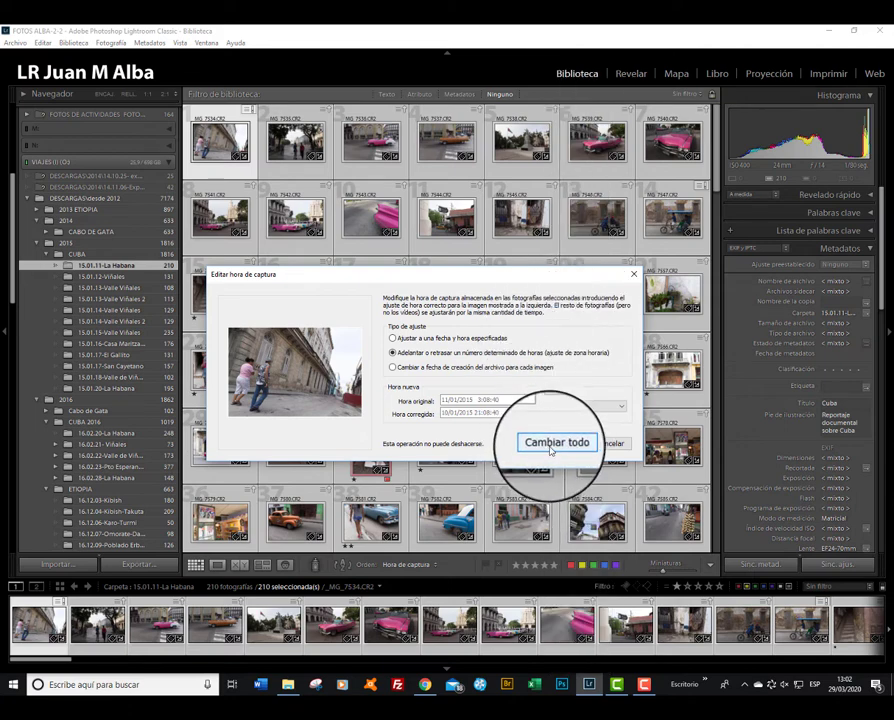
click(550, 451)
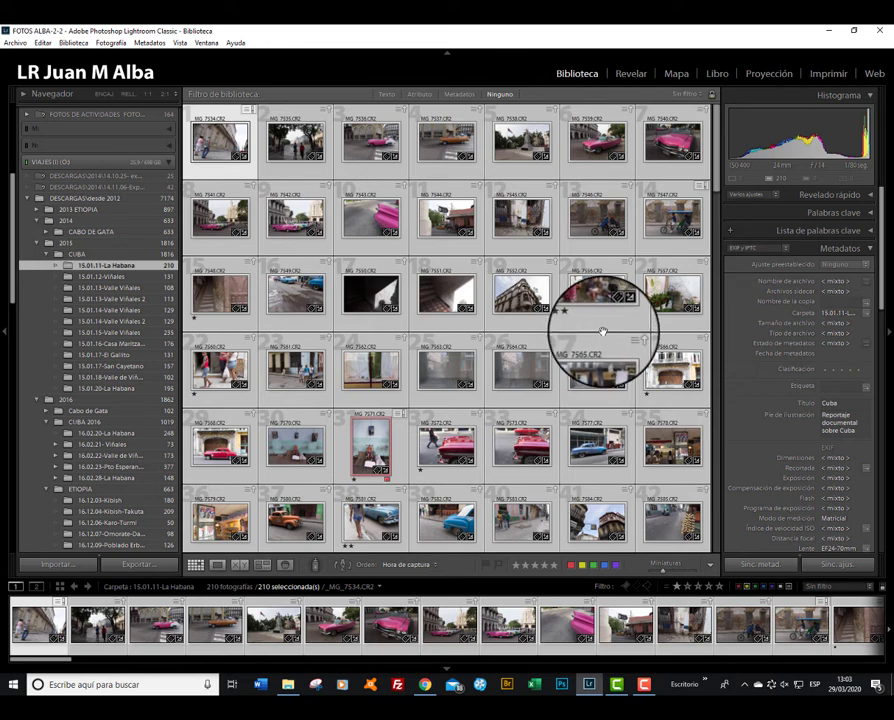
Deselect the Havana photos and inspect one Havana photo's metadata details
key(ctrl+d)
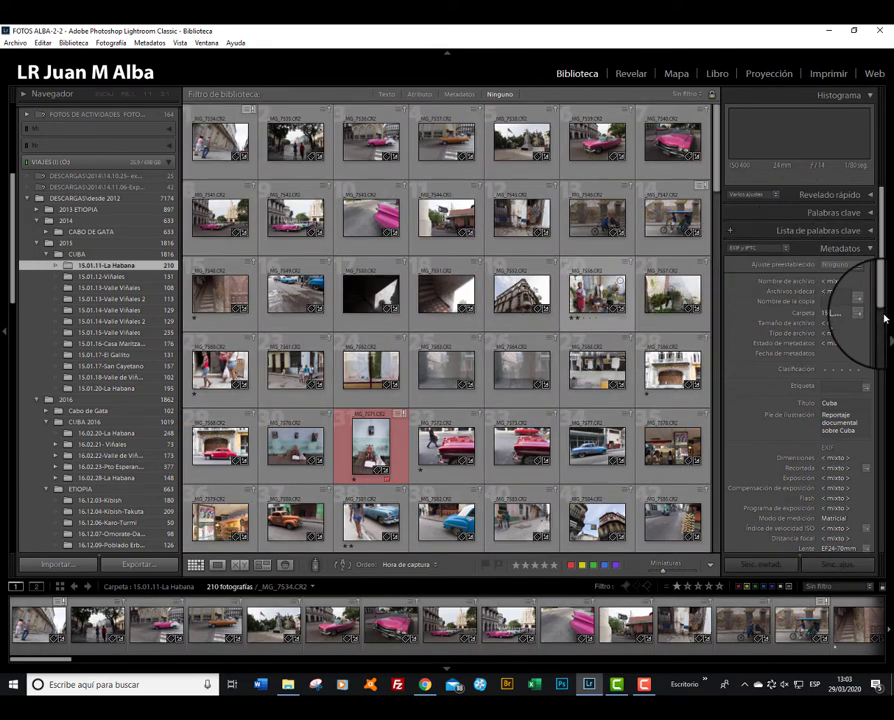
scroll(614, 374, down, 2)
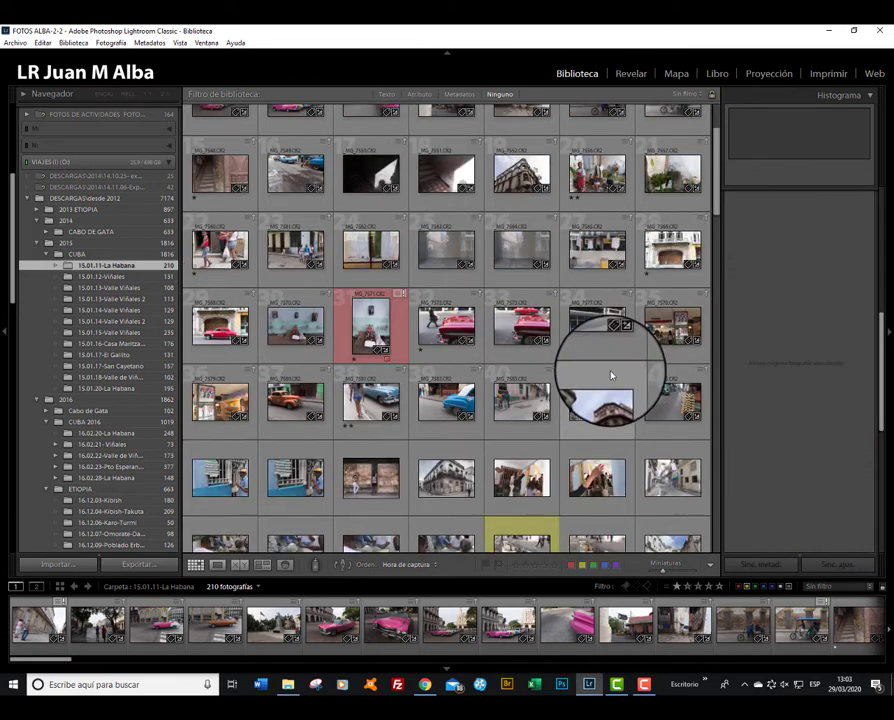
scroll(600, 360, down, 2)
click(599, 363)
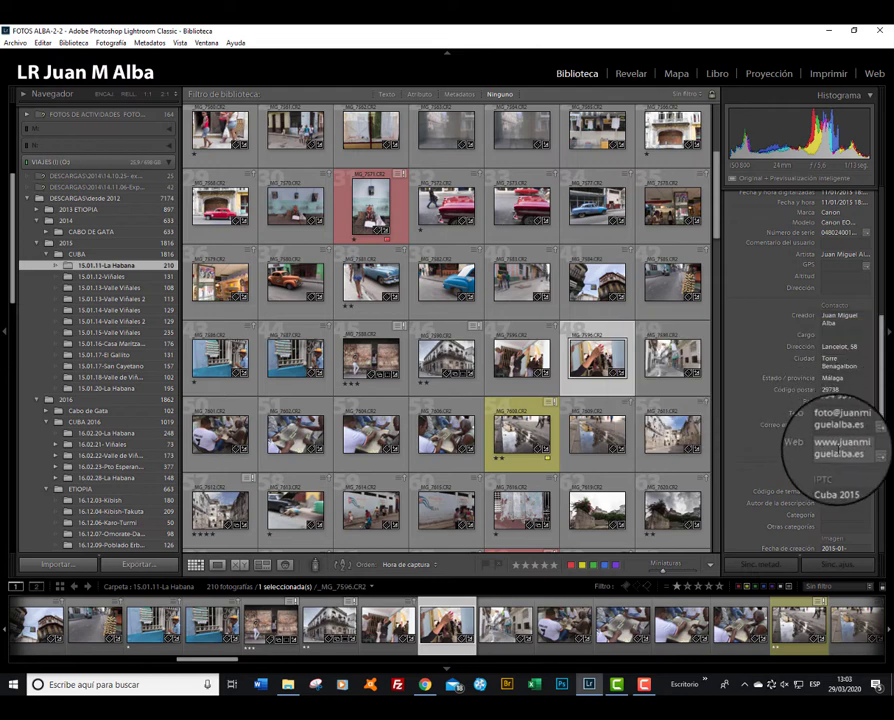
drag(882, 432, 886, 535)
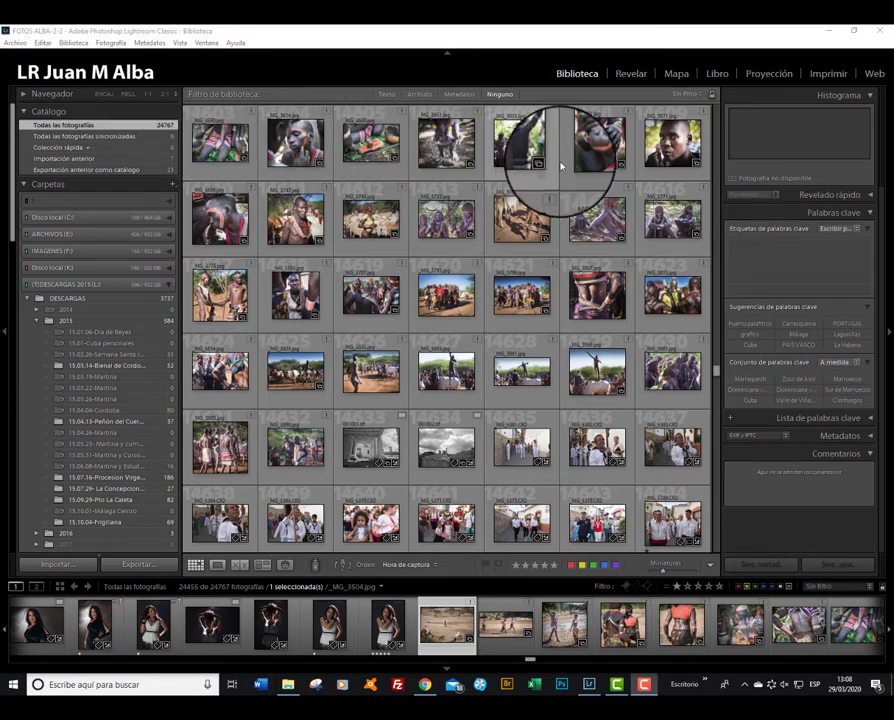
Tag _MG_3590, then all 29 photos from _MG_3614 through _MG_3890, with Etiopia
click(220, 142)
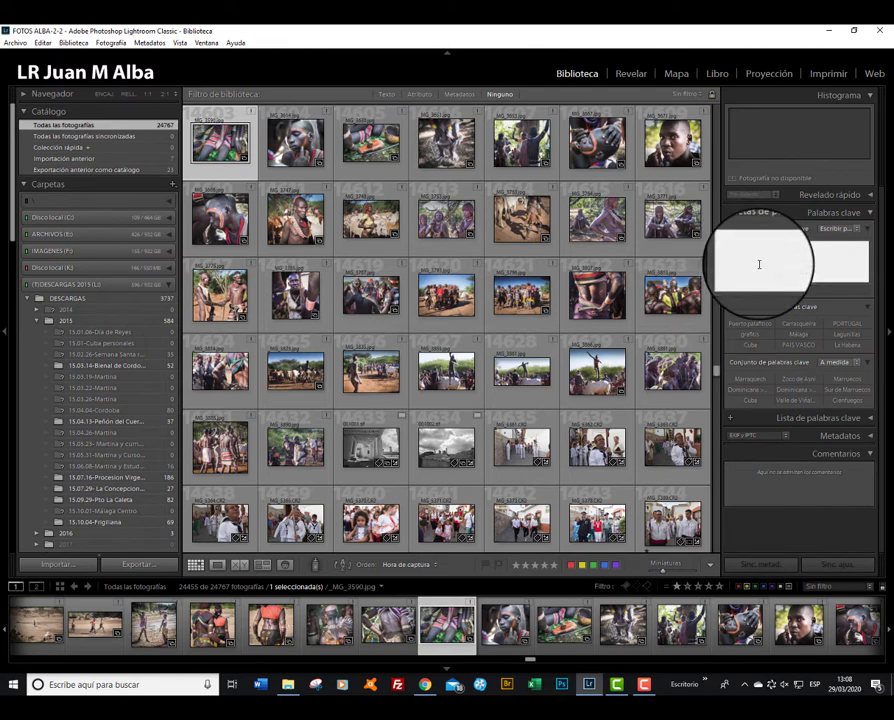
text(E)
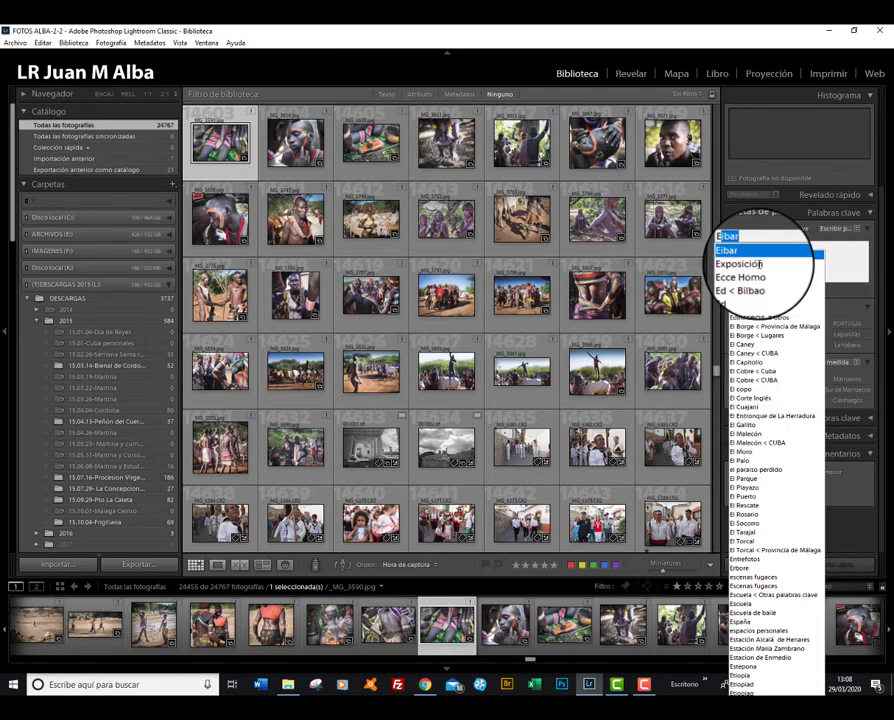
text(tiopi)
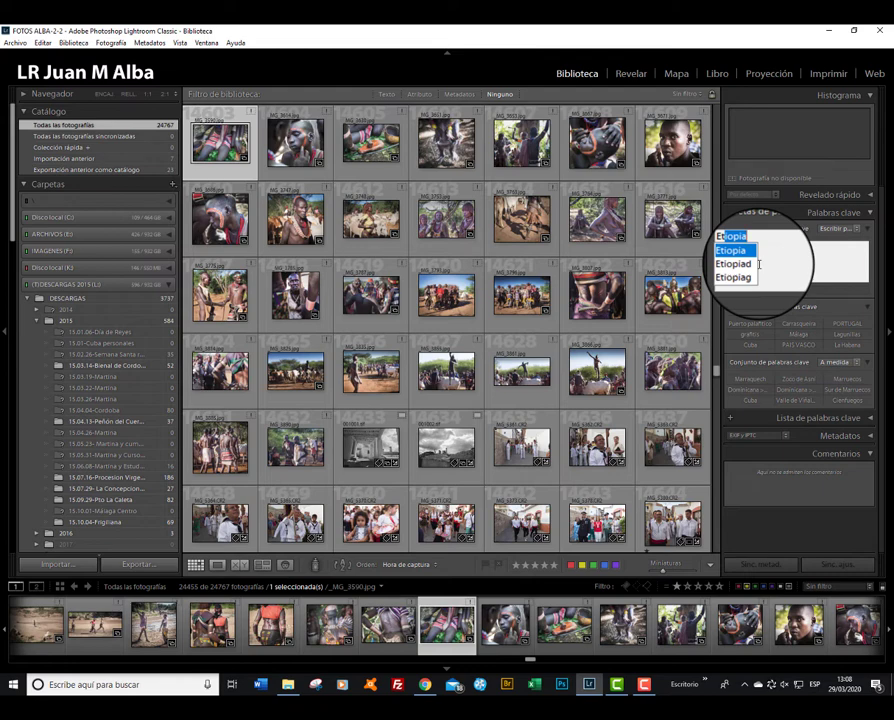
key(Return)
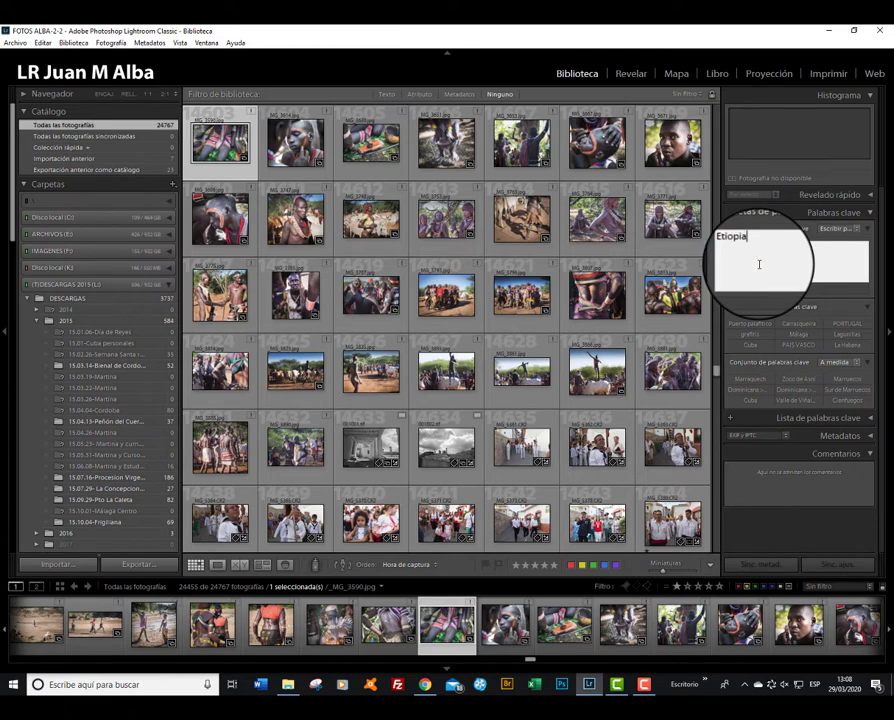
key(Return)
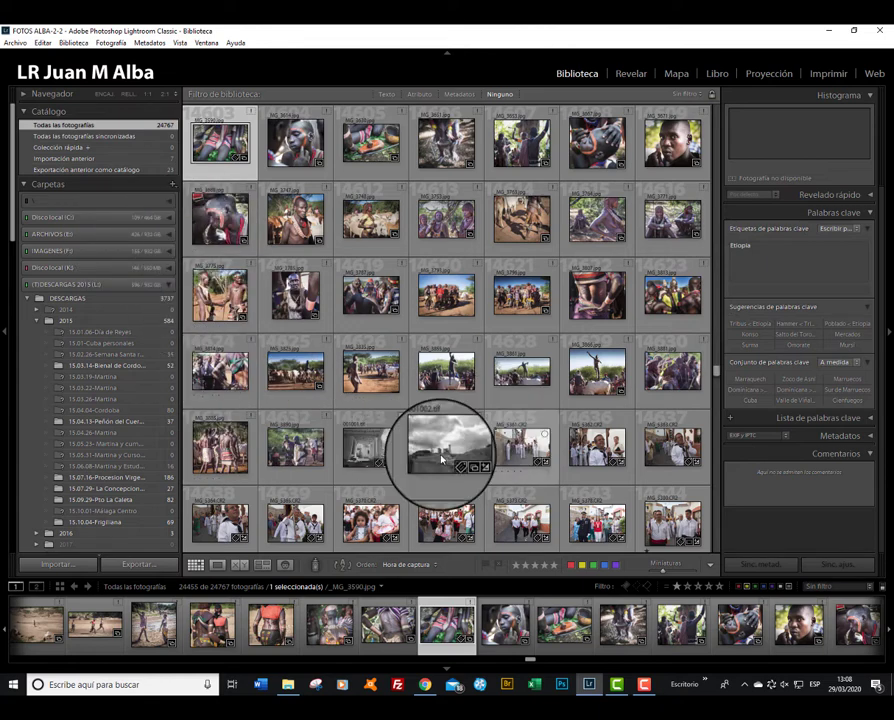
click(300, 150)
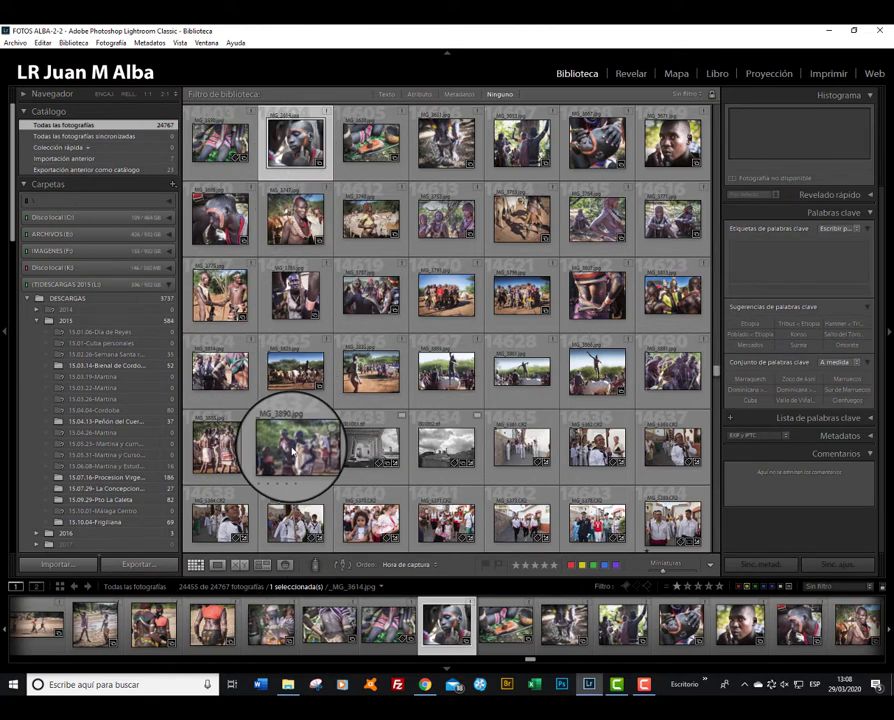
shift+click(293, 445)
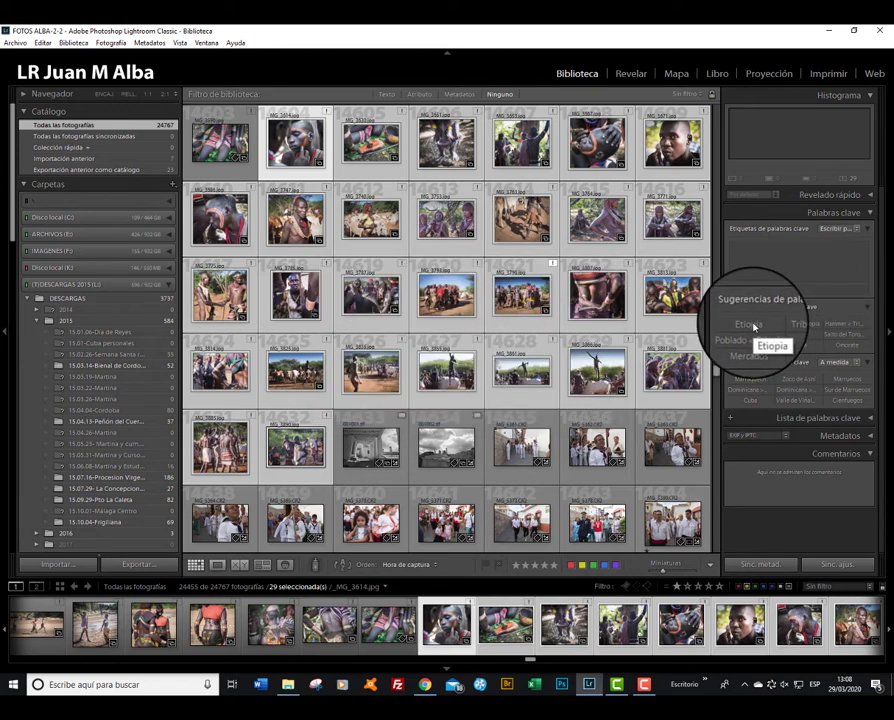
click(754, 326)
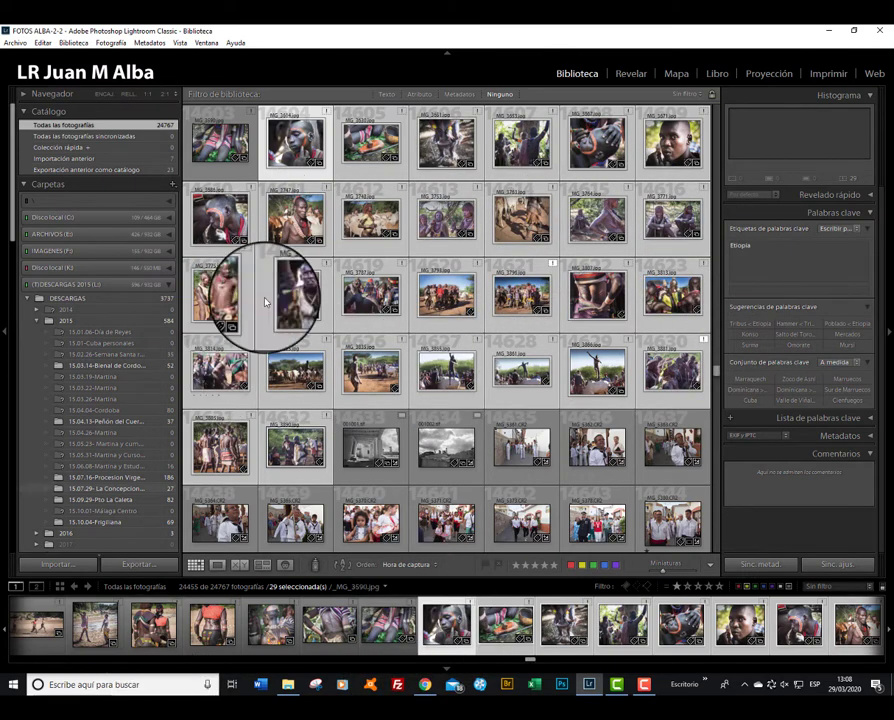
Add Hammer to one photo, then tag all 29 with Tribus < Etiopia and Hammer < Tribus < Etiopia
click(215, 140)
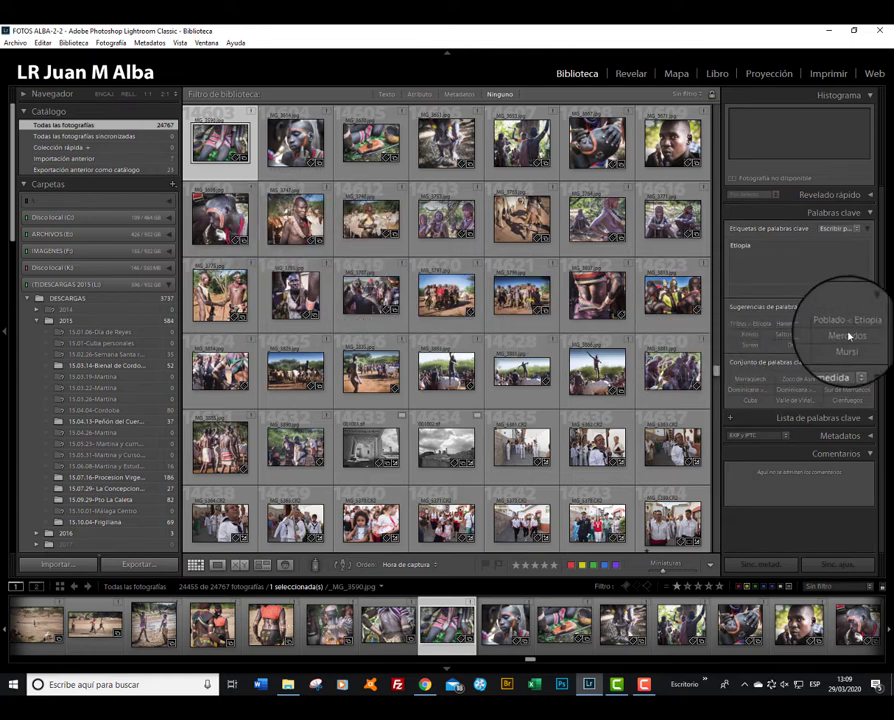
click(791, 326)
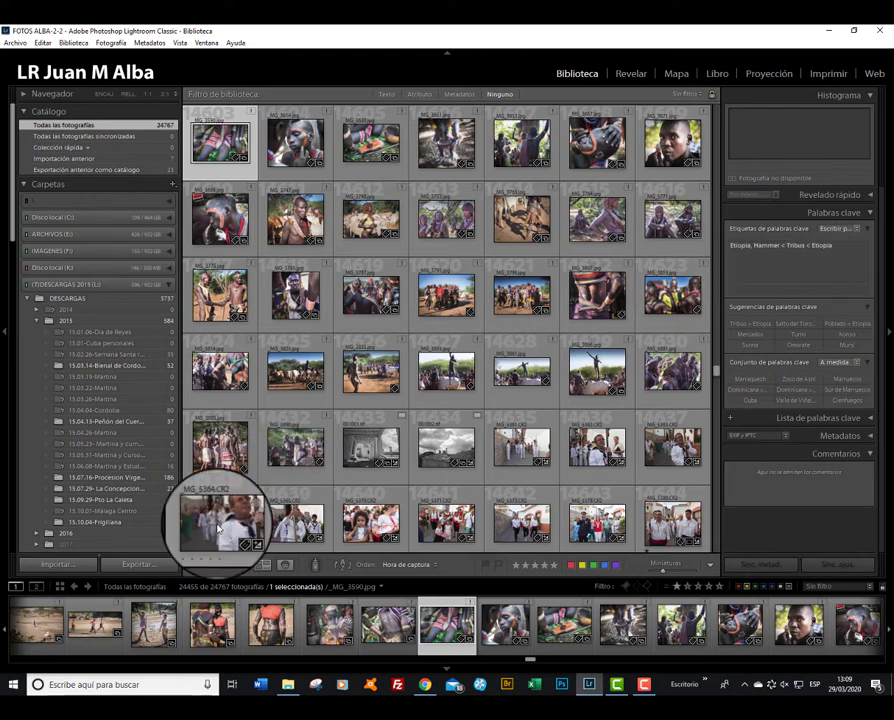
click(308, 160)
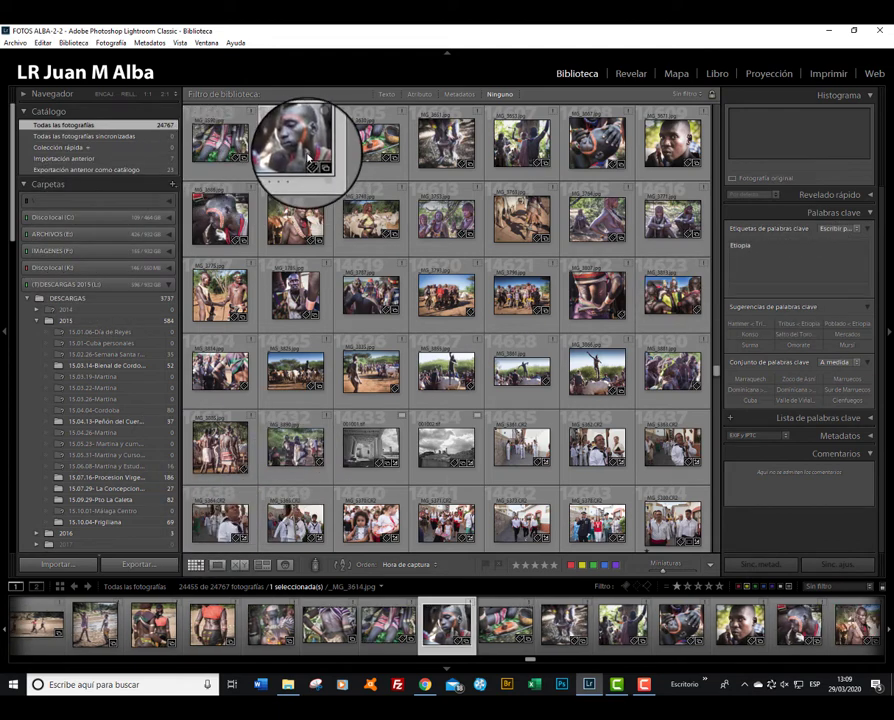
shift+click(288, 452)
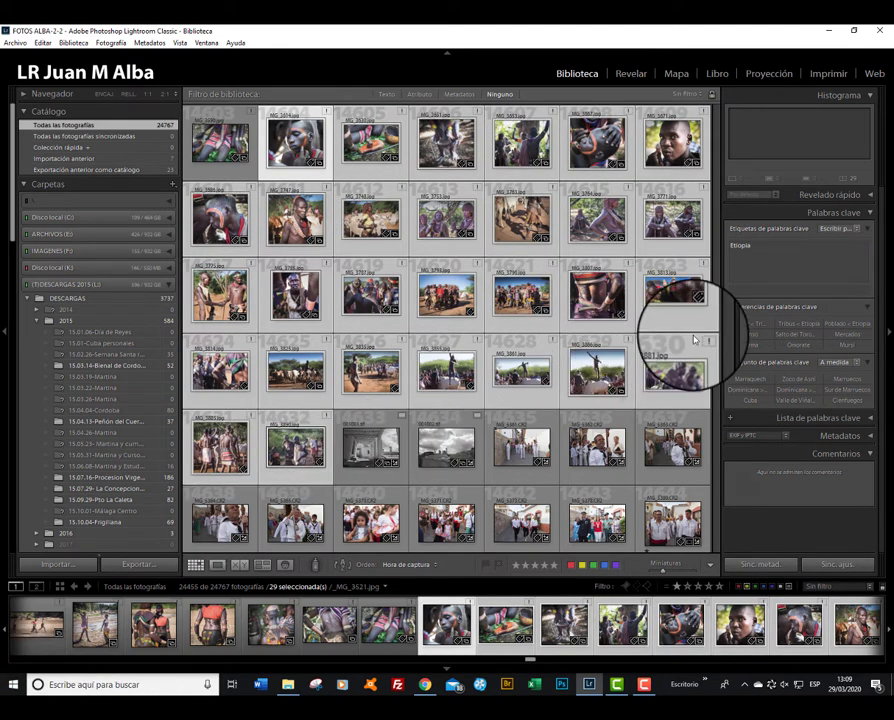
click(794, 325)
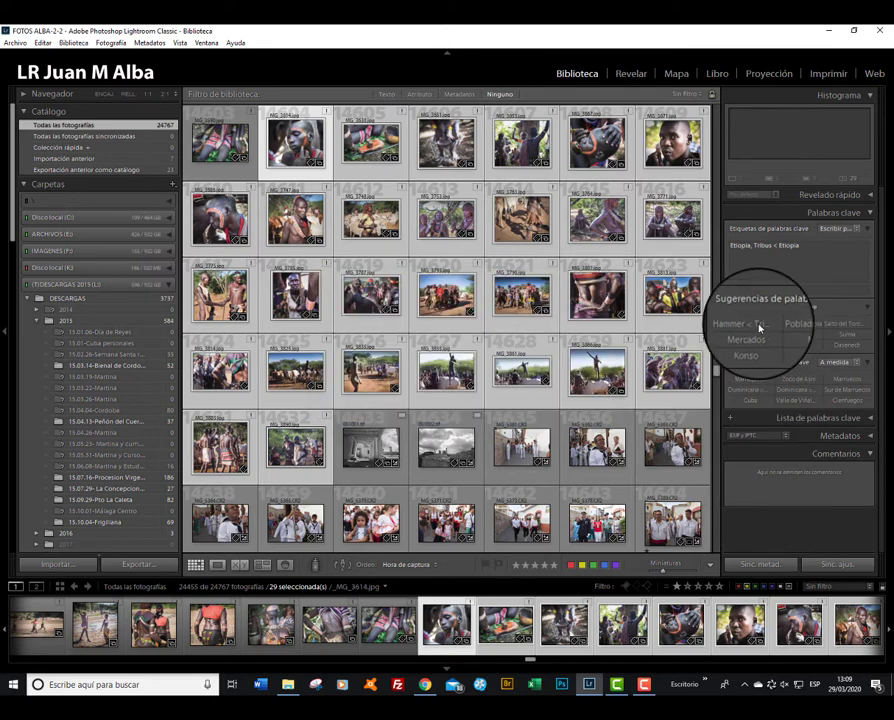
click(758, 324)
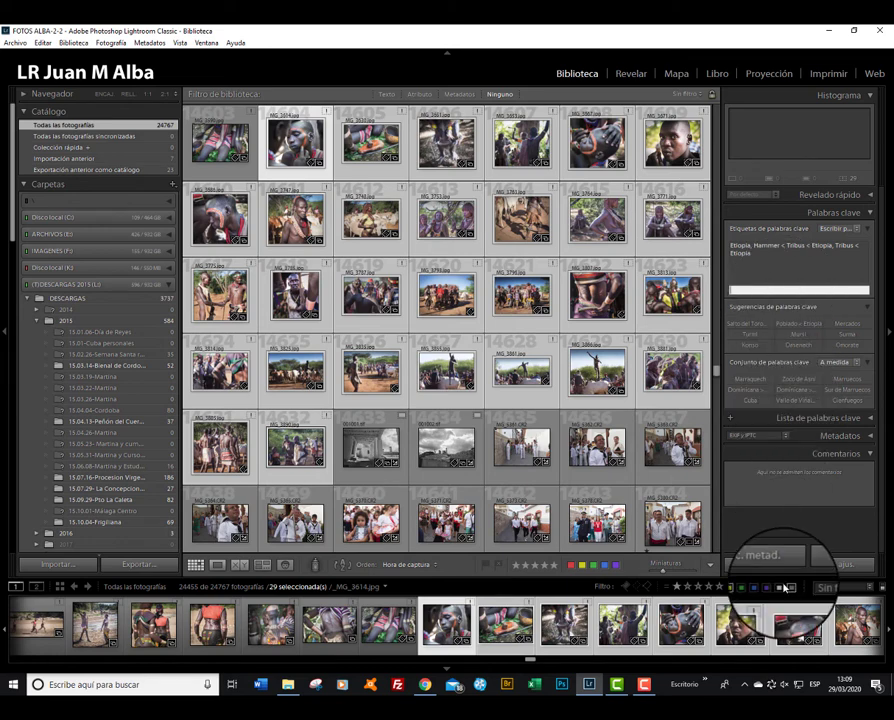
Add the keyword Rito iniciacion to the Ethiopia tribe photos
text(Rito Iniciacion,)
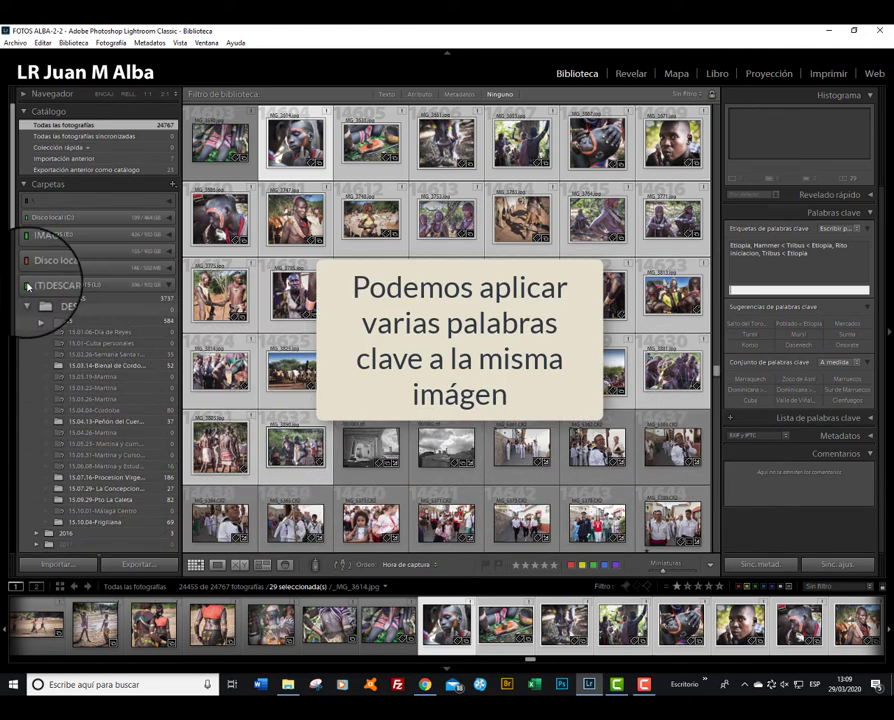
scroll(36, 230, down, 1)
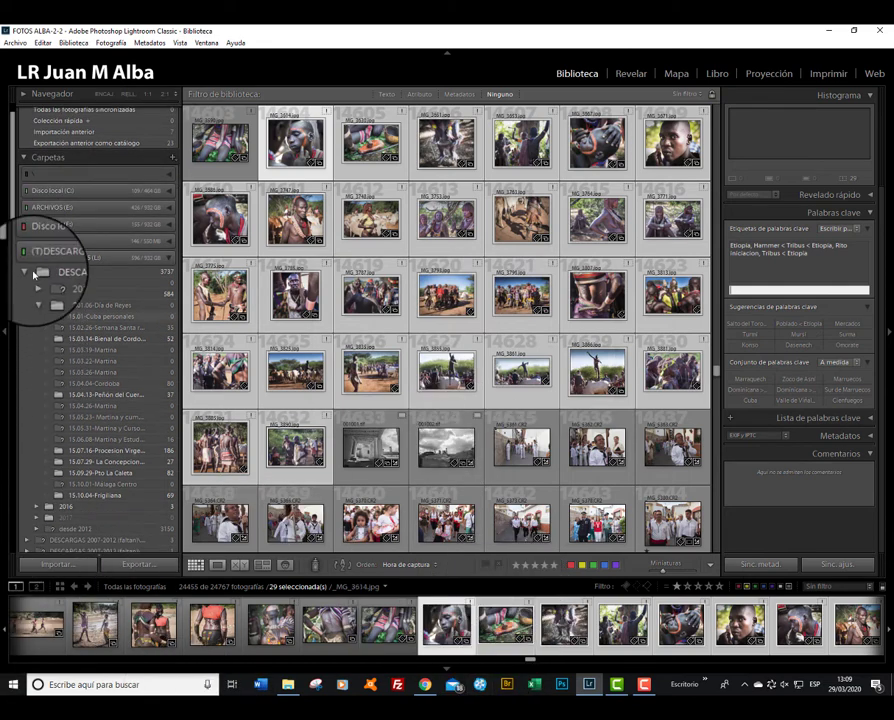
scroll(55, 215, up, 1)
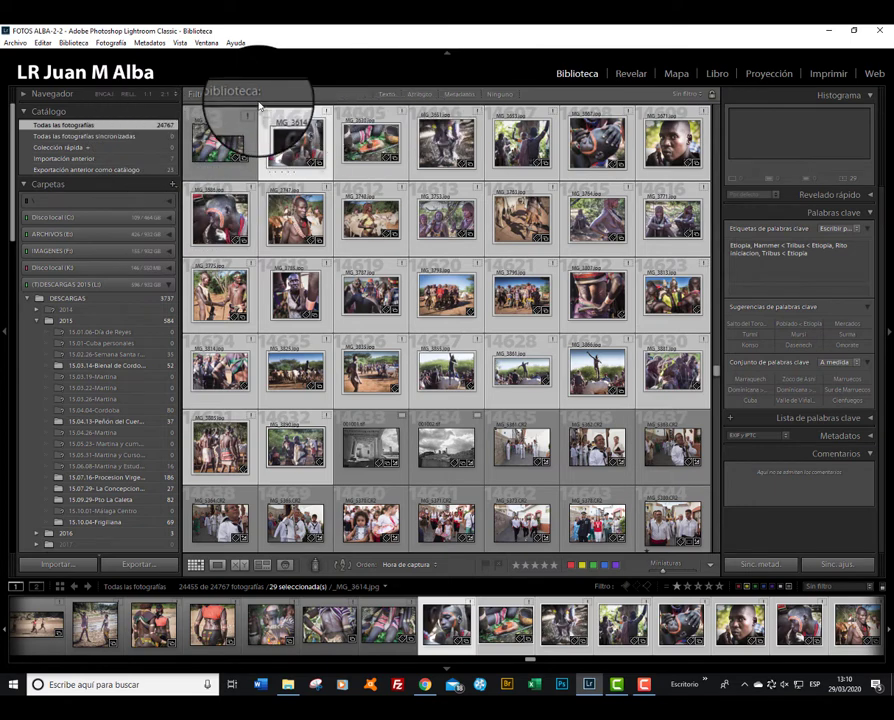
Set a Text filter on keywords containing 'Rito iniciacion', correcting the mistyped letters
click(389, 100)
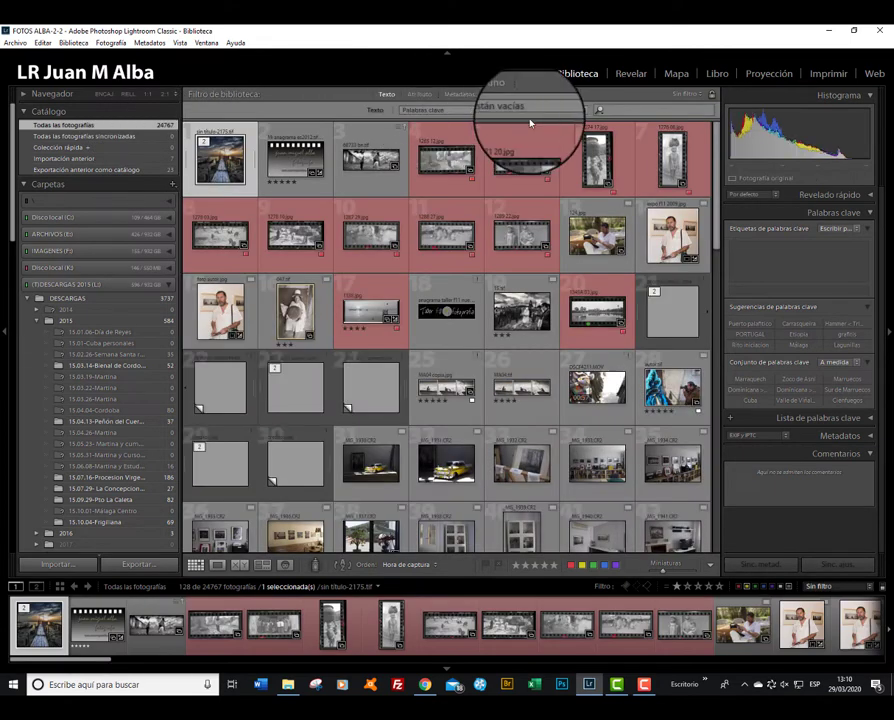
click(584, 111)
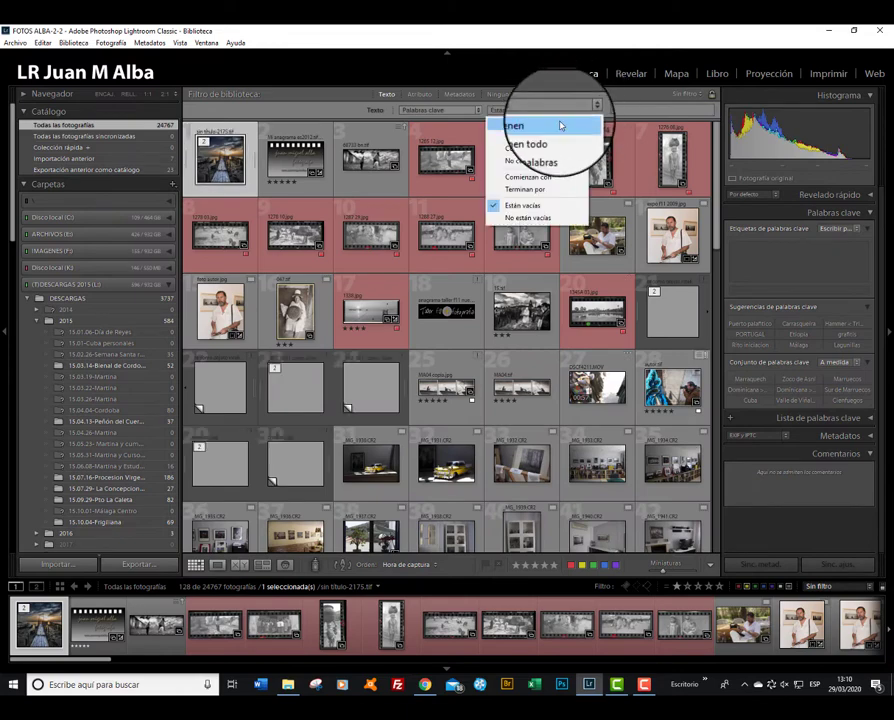
click(559, 125)
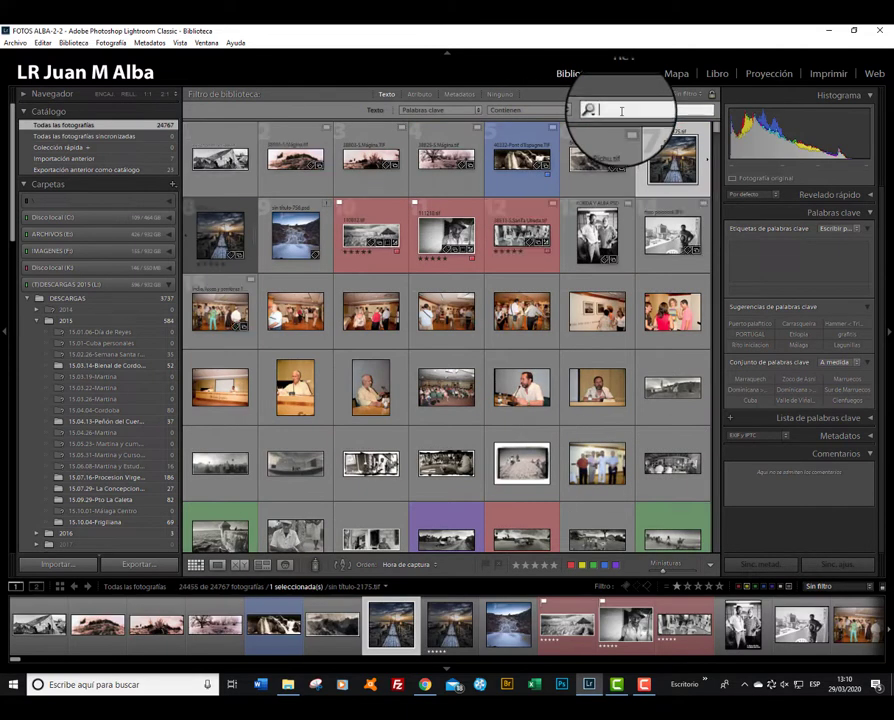
text(Rito)
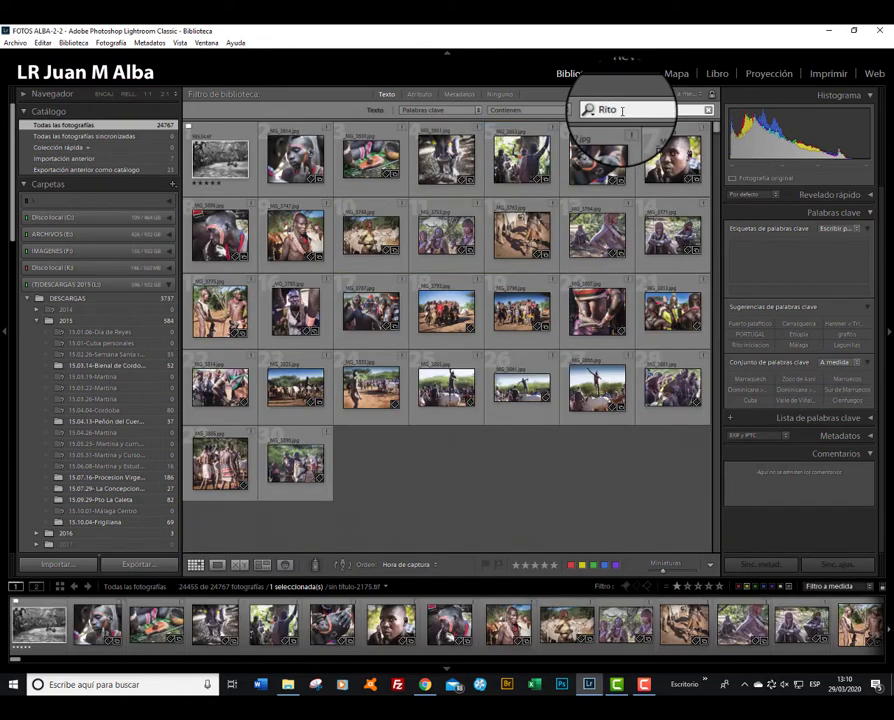
text( in)
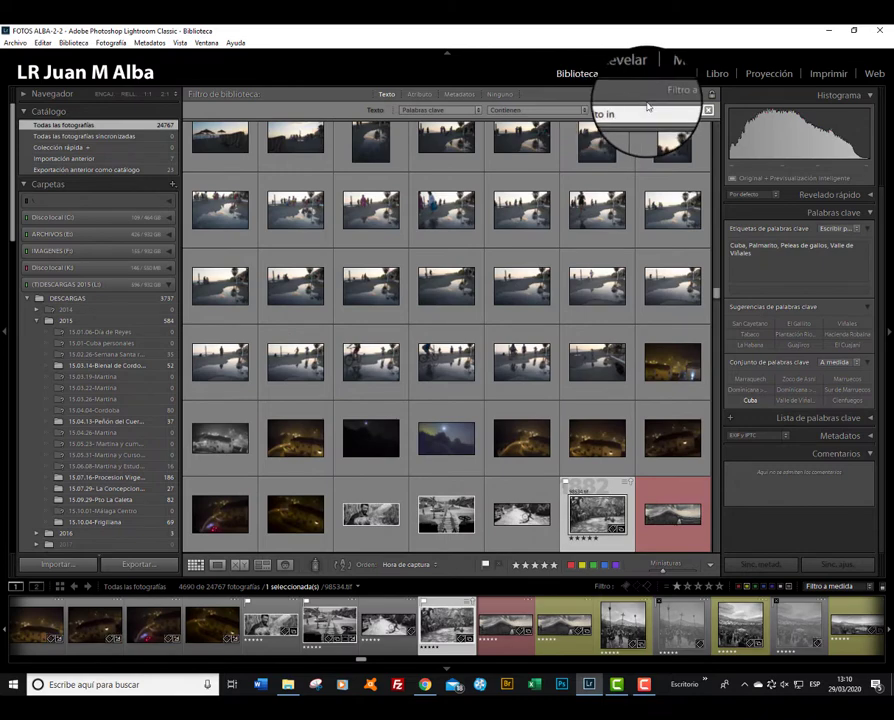
text(oco)
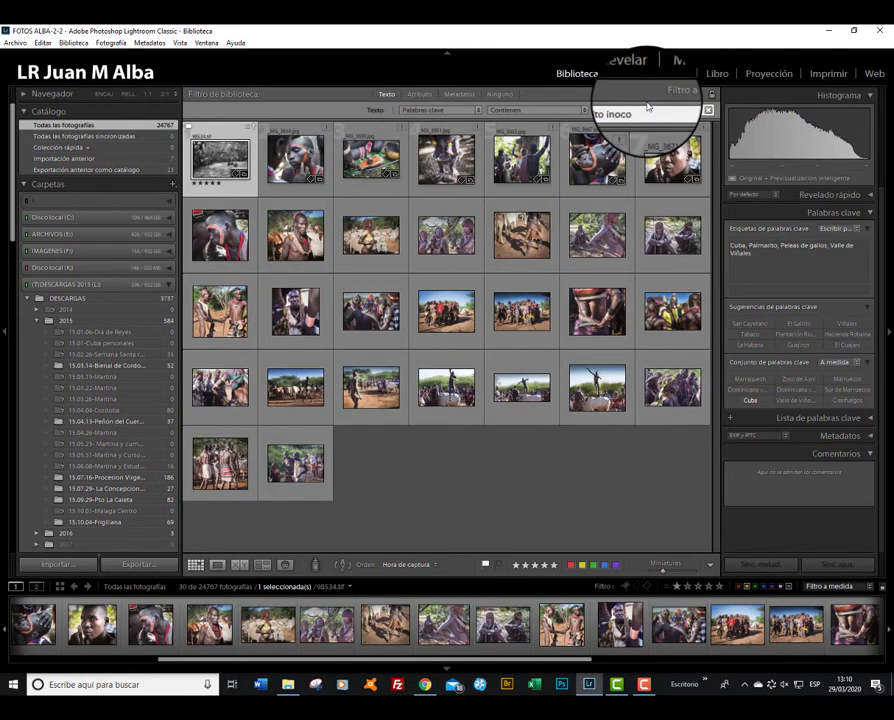
key(BackSpace)
key(BackSpace)
key(BackSpace)
text(i)
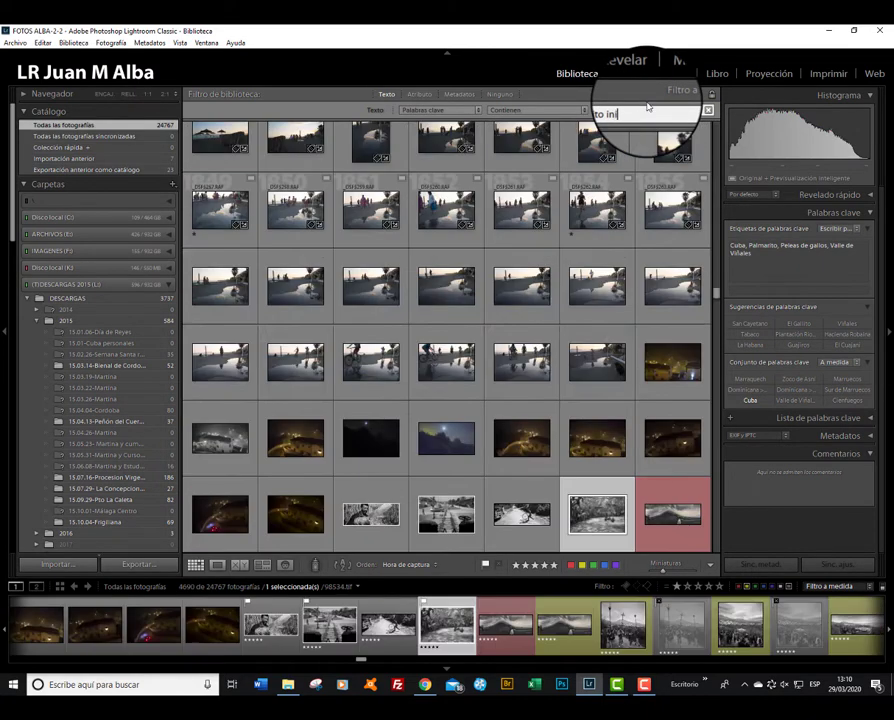
text(ciaci)
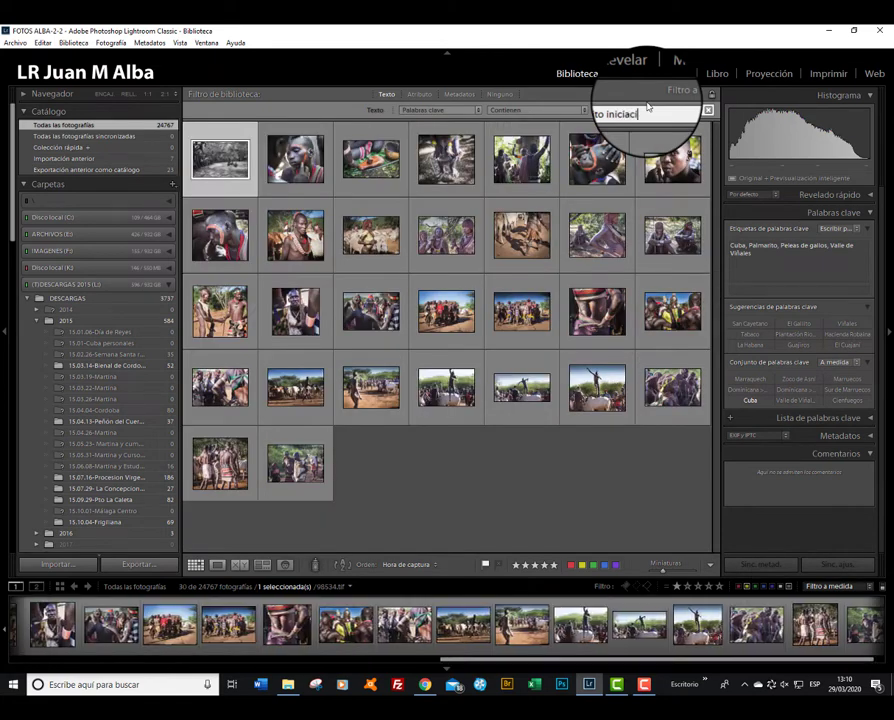
text(on)
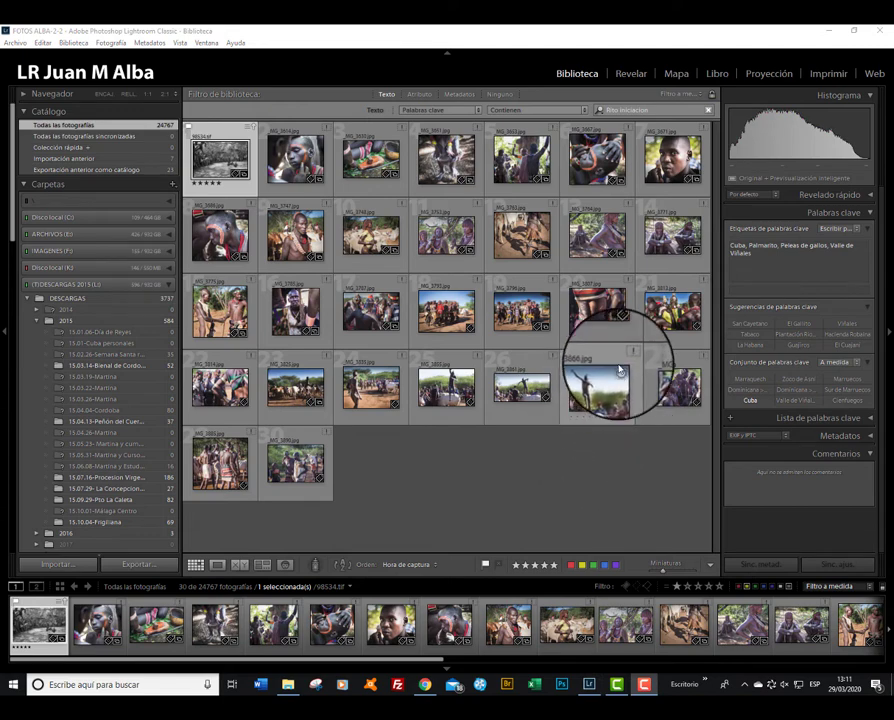
Replace the Keywording panel with the expanded Keyword List showing photo counts
click(871, 214)
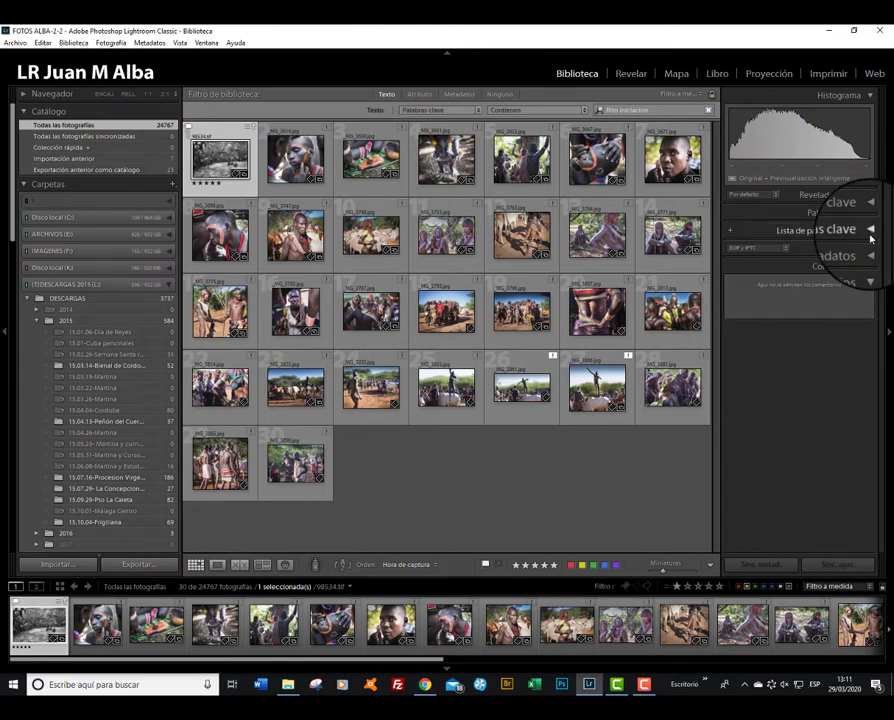
click(870, 232)
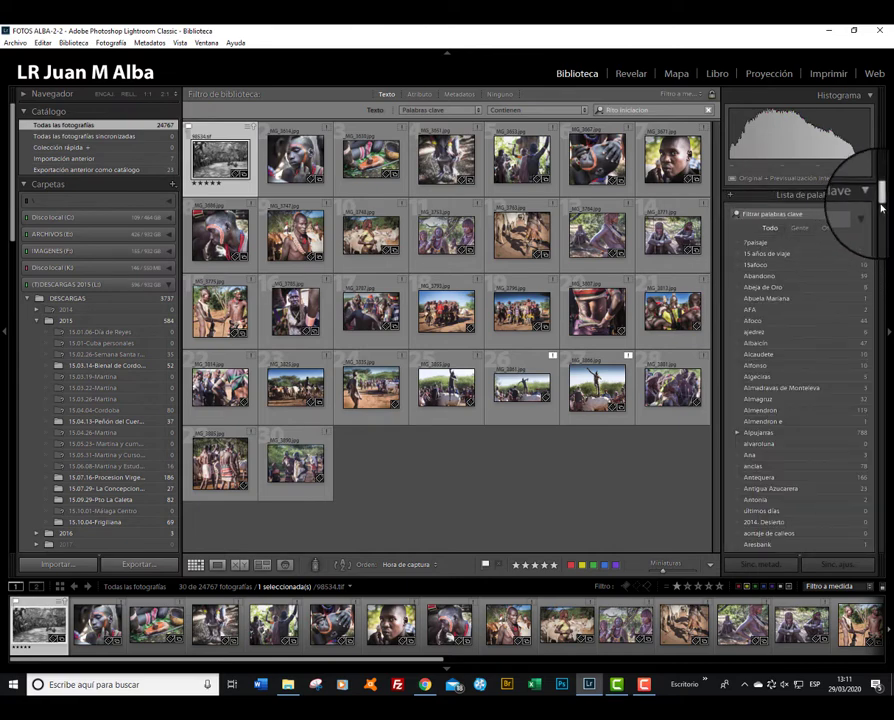
mouse_move(883, 203)
mouse_down()
mouse_move(884, 262)
mouse_move(882, 210)
mouse_up()
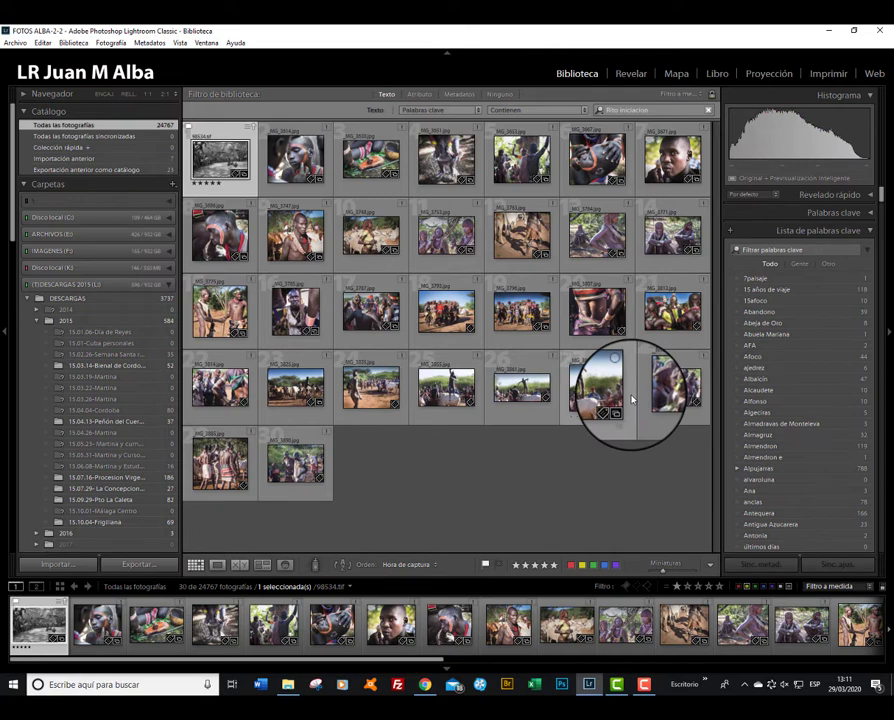
click(148, 44)
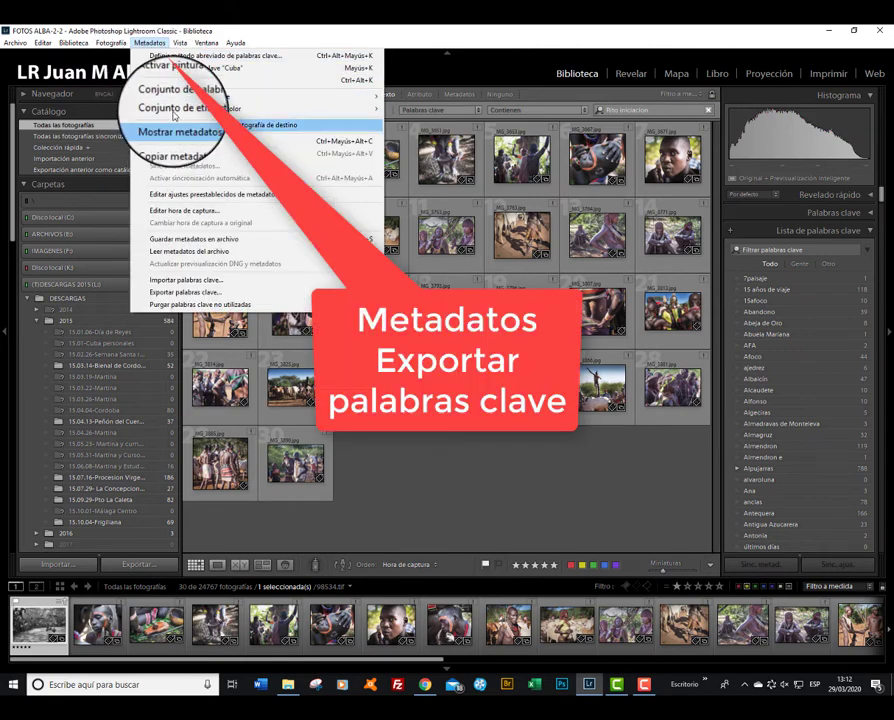
Preview the Export Keywords dialog and cancel it without saving
click(181, 297)
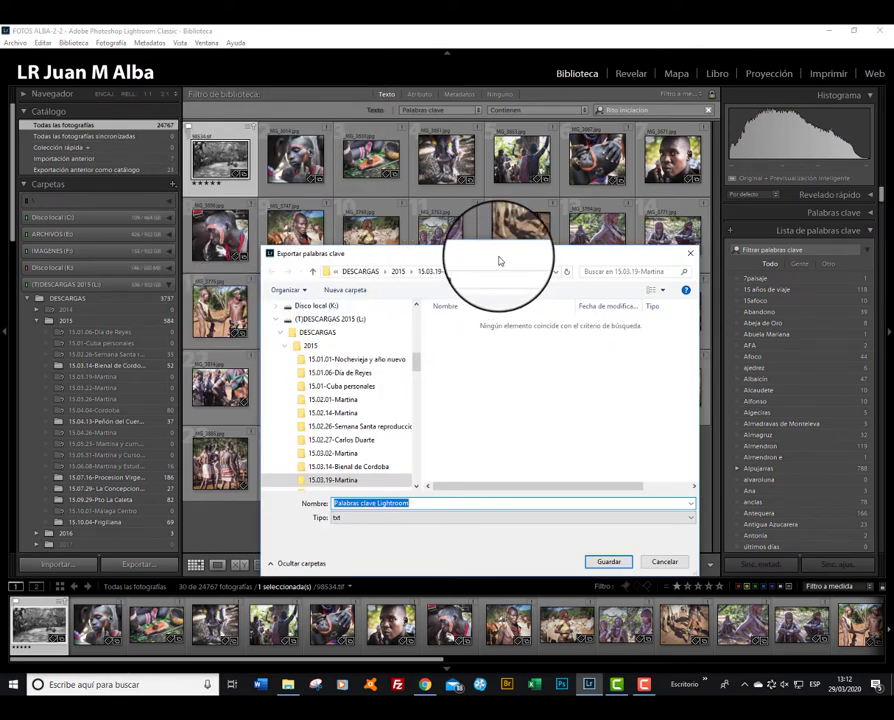
drag(500, 260, 461, 216)
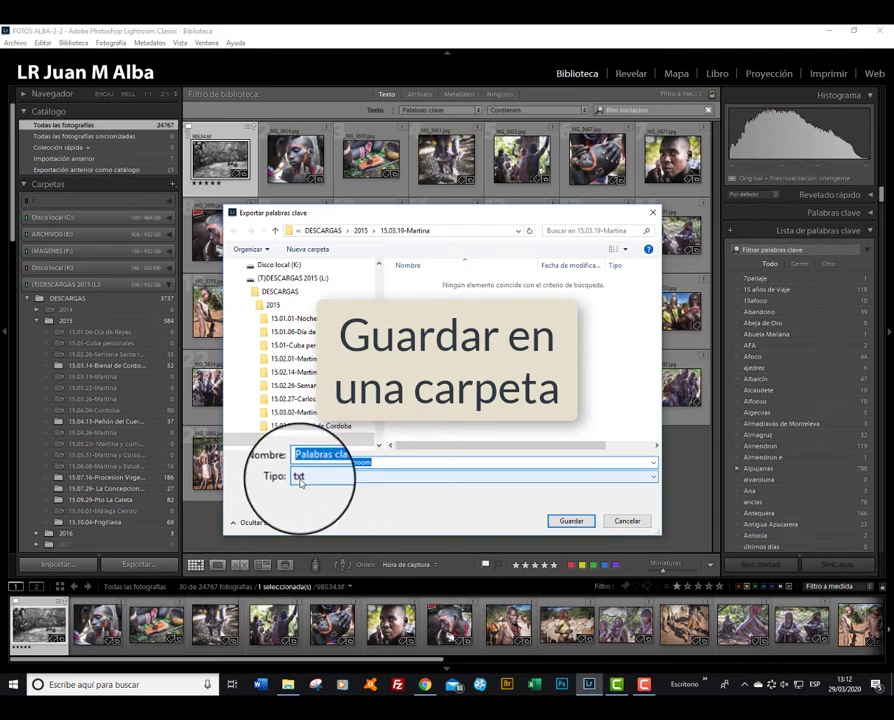
click(646, 216)
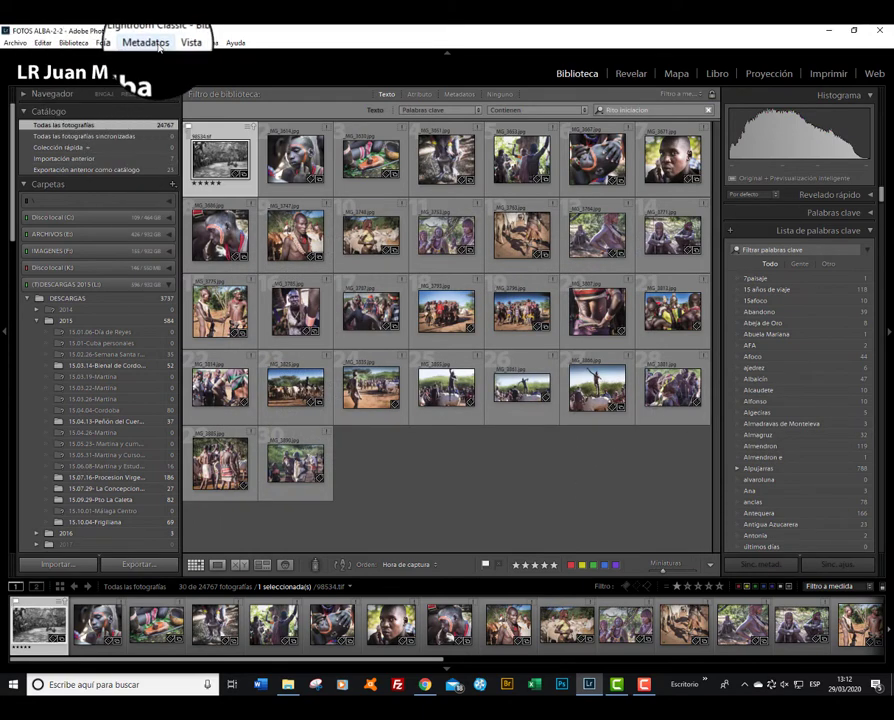
Preview the Import Keywords dialog, cancel it, and switch off the library filter with Ctrl+L
click(155, 45)
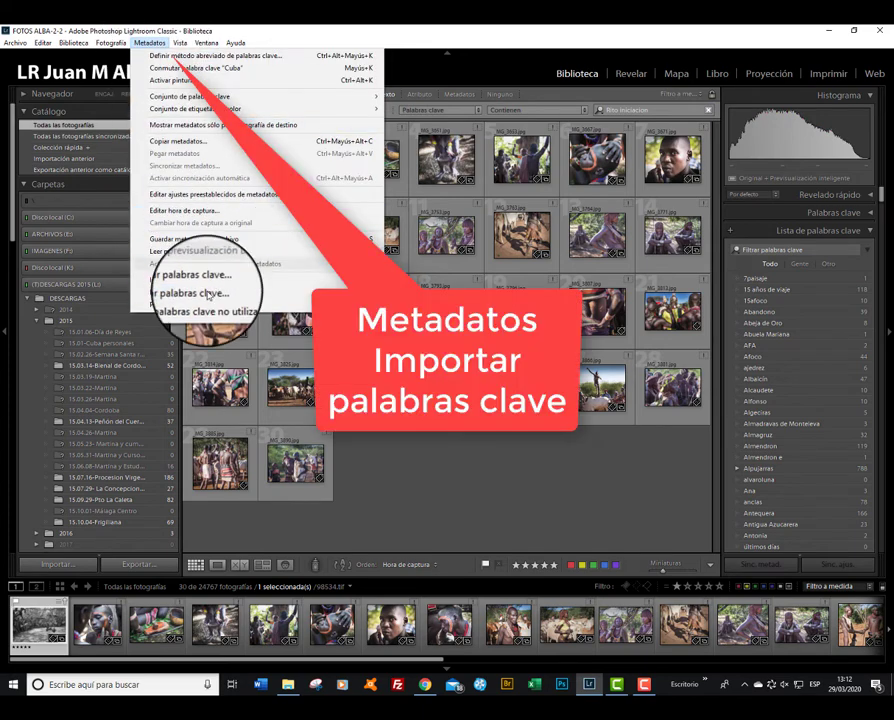
click(175, 281)
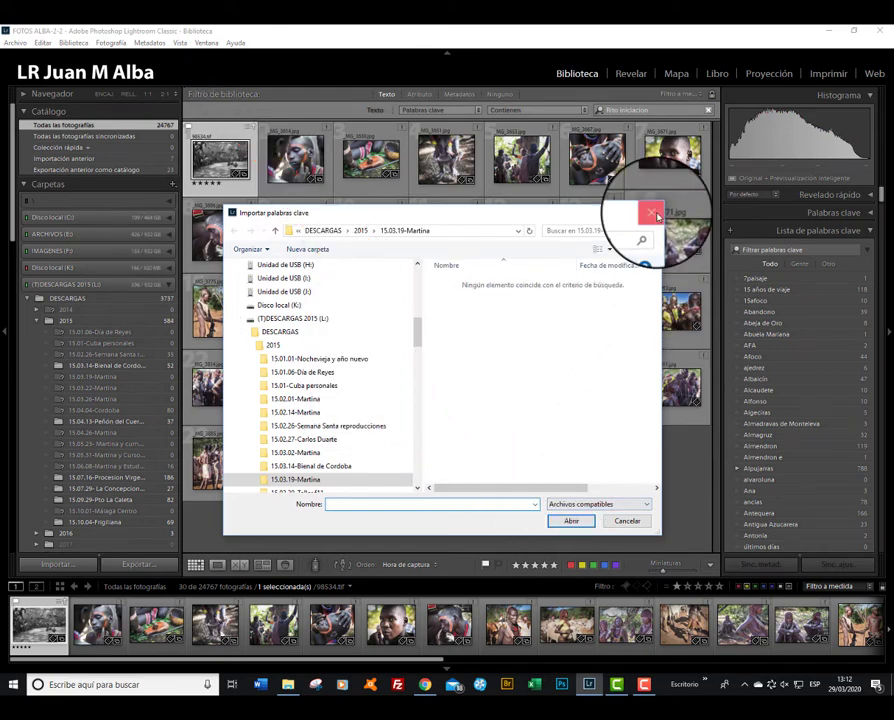
click(654, 214)
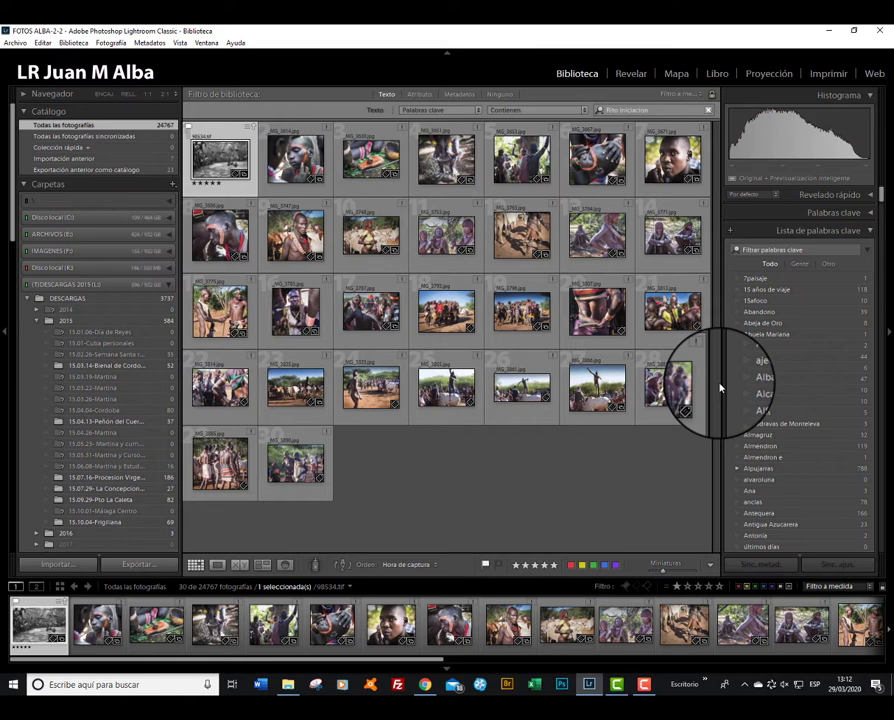
key(ctrl+l)
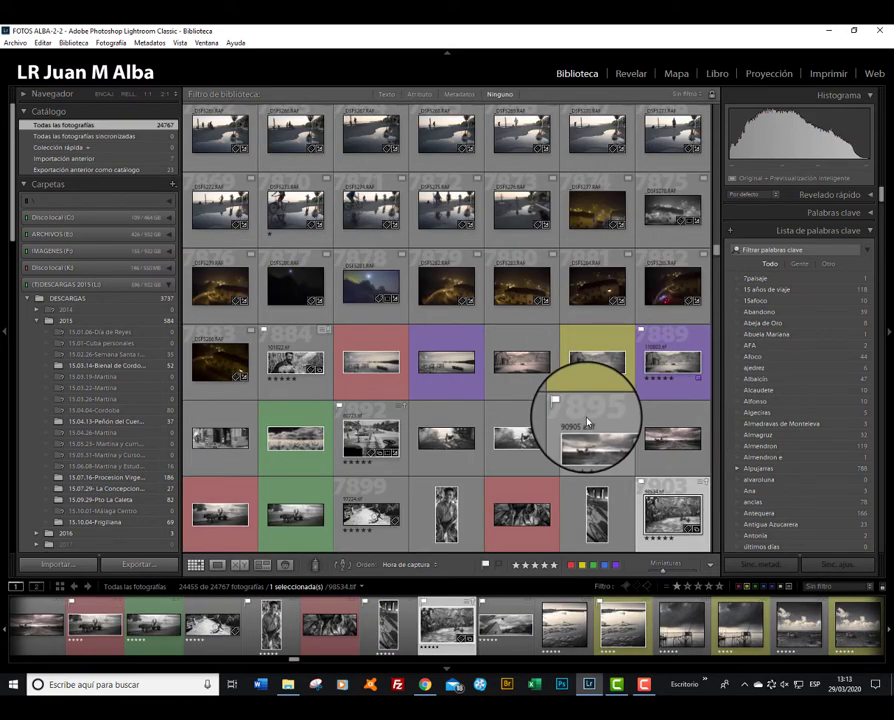
Expand keyword tagging, scroll the keyword list, and filter to Arquitectura's 70 photos
click(871, 215)
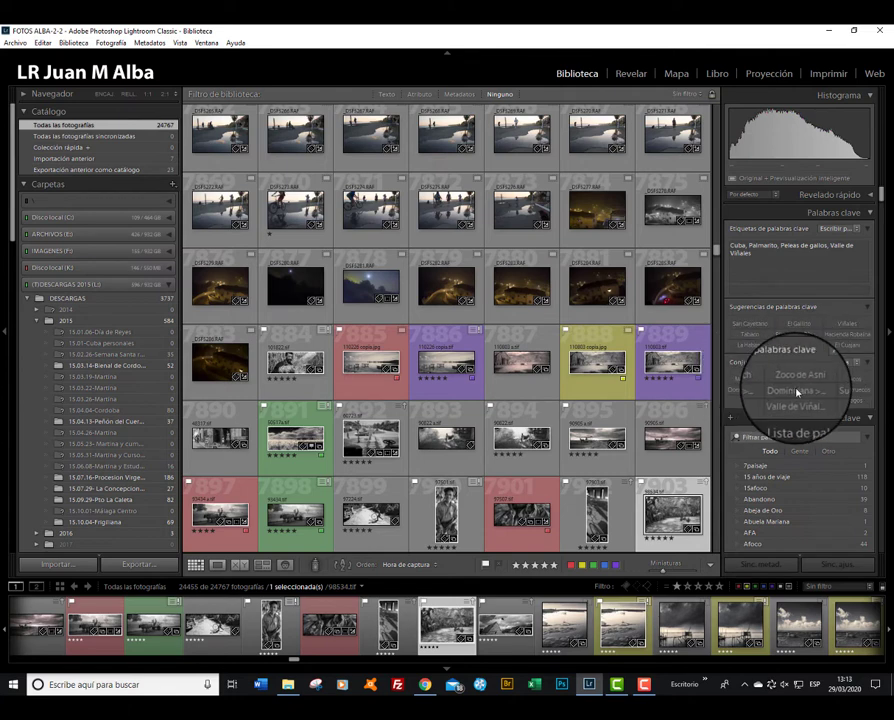
scroll(844, 377, down, 3)
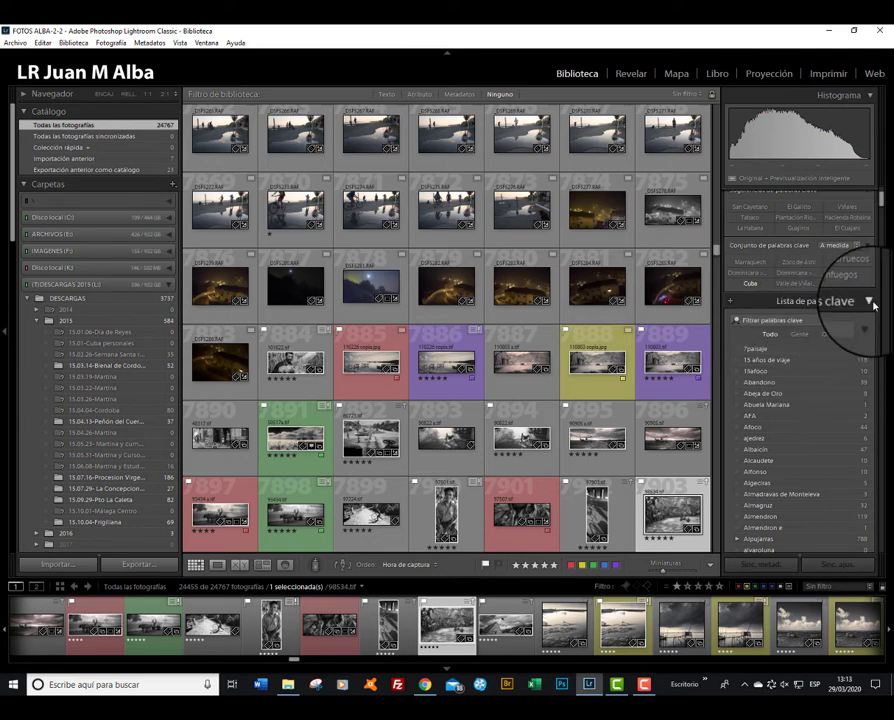
scroll(808, 453, down, 3)
scroll(808, 453, down, 3)
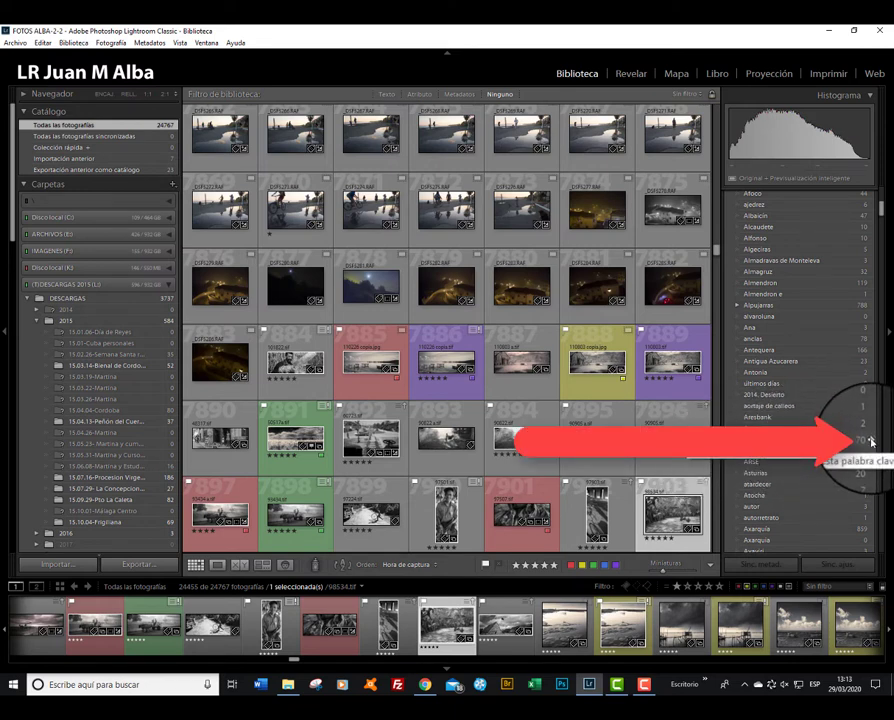
click(870, 441)
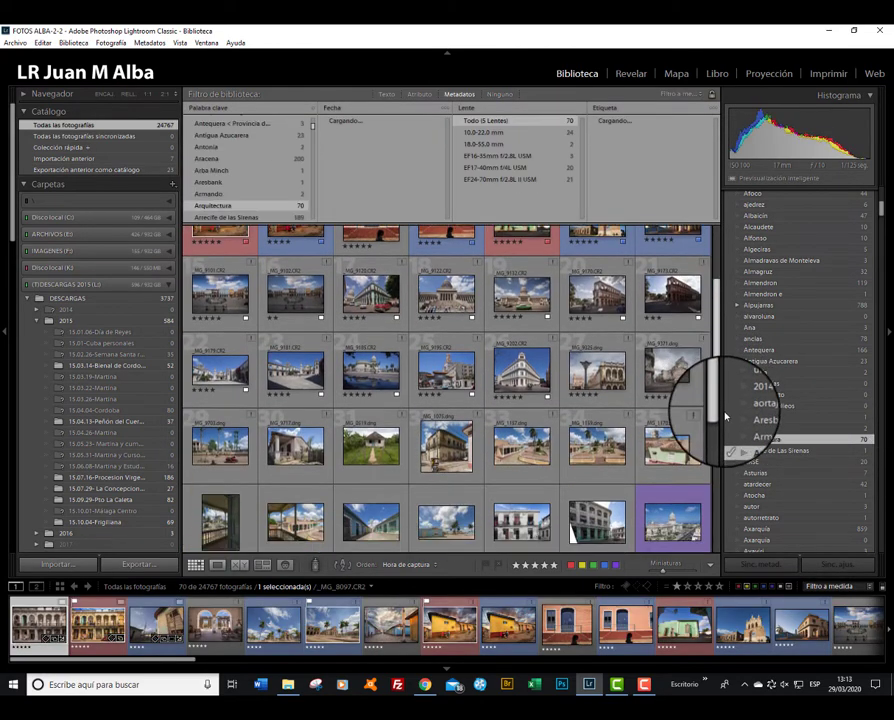
Scroll the keyword list and filter the grid to photos tagged Benaque
mouse_move(721, 386)
mouse_down()
mouse_move(716, 480)
mouse_move(733, 531)
mouse_up()
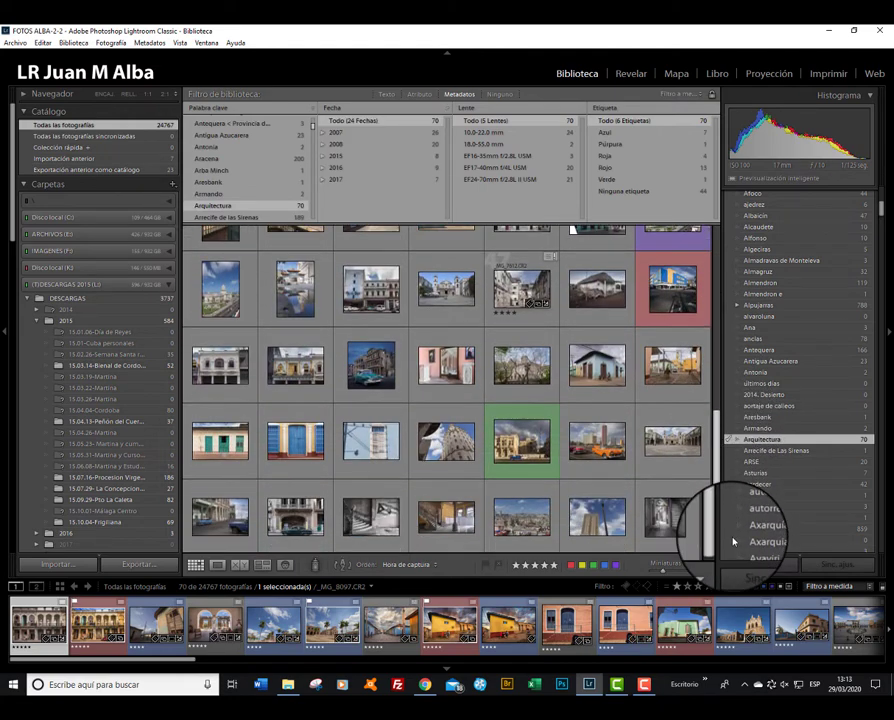
scroll(828, 367, down, 3)
scroll(828, 367, down, 3)
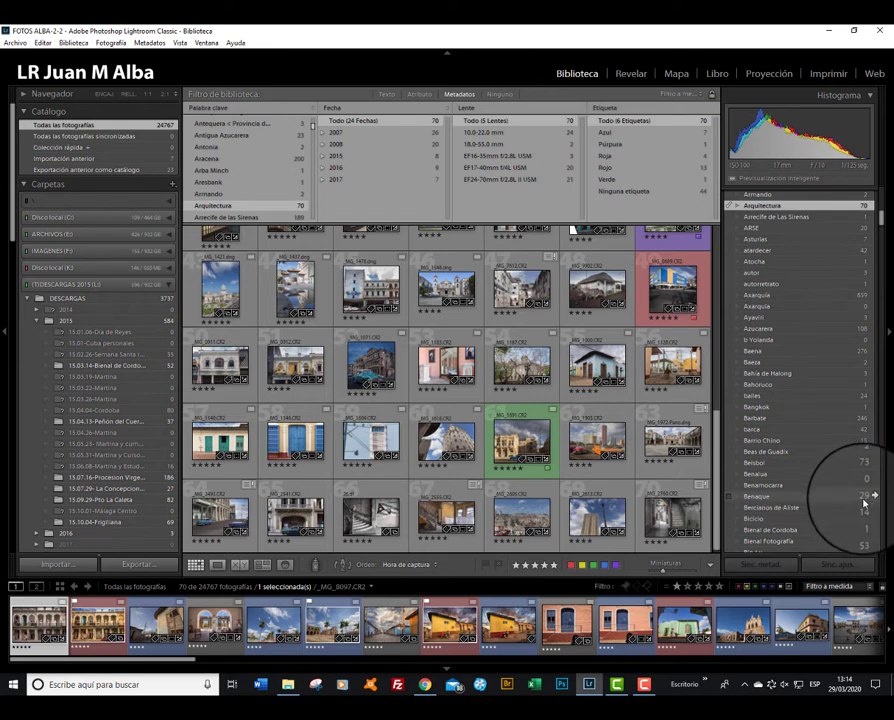
click(869, 497)
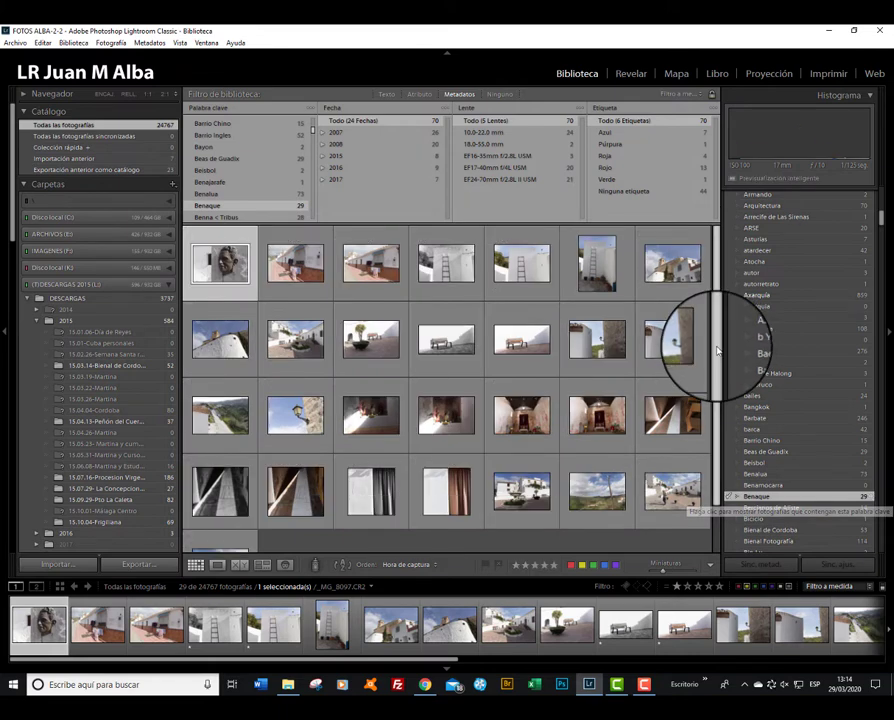
Filter the grid to photos tagged Camboya and browse them
scroll(720, 370, down, 2)
scroll(795, 402, down, 5)
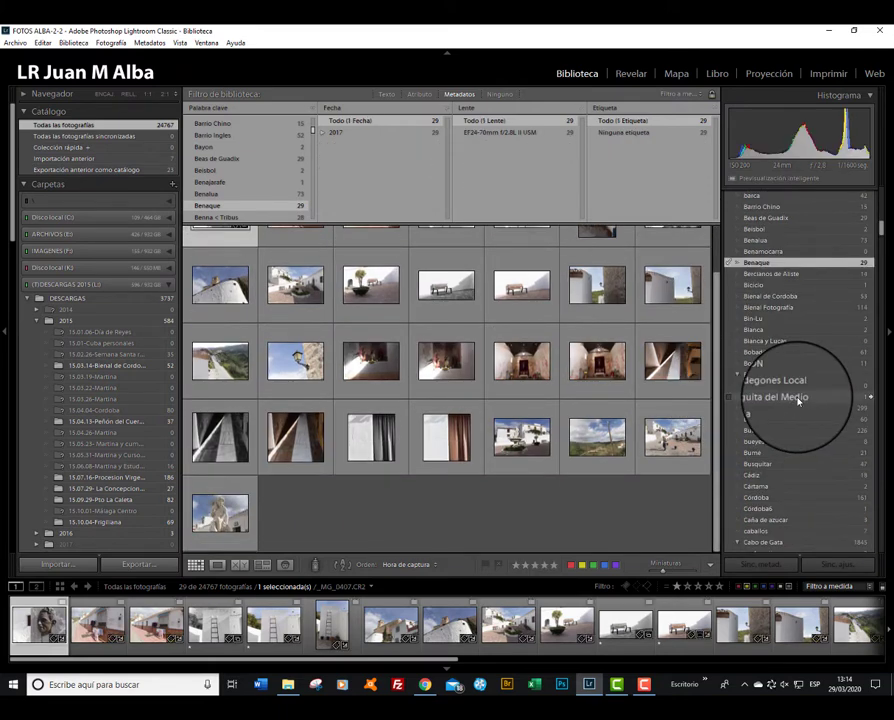
scroll(798, 400, down, 10)
click(877, 469)
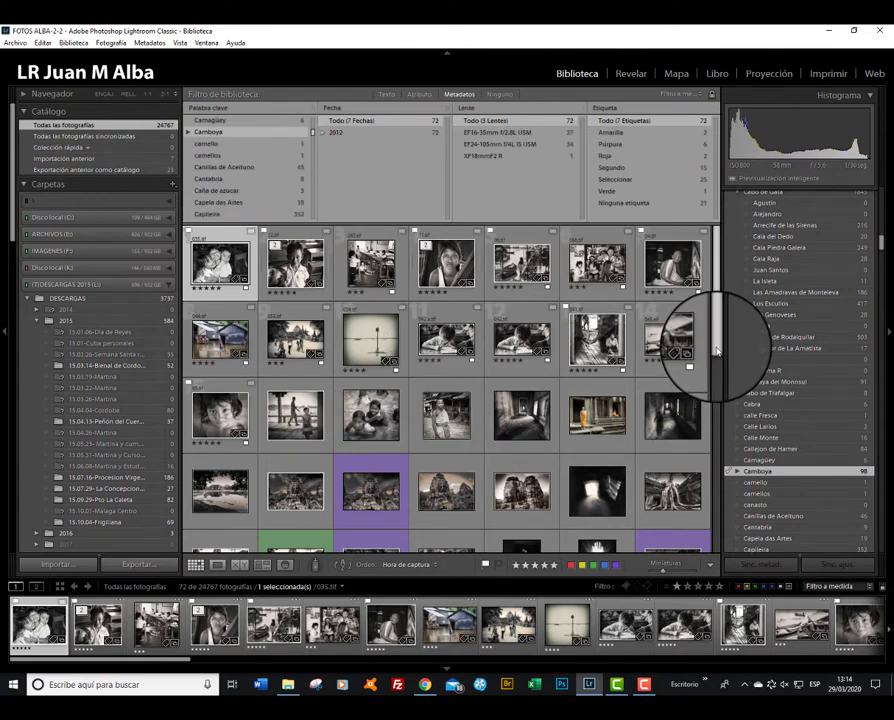
mouse_move(716, 350)
mouse_down()
mouse_move(733, 508)
mouse_move(745, 522)
mouse_up()
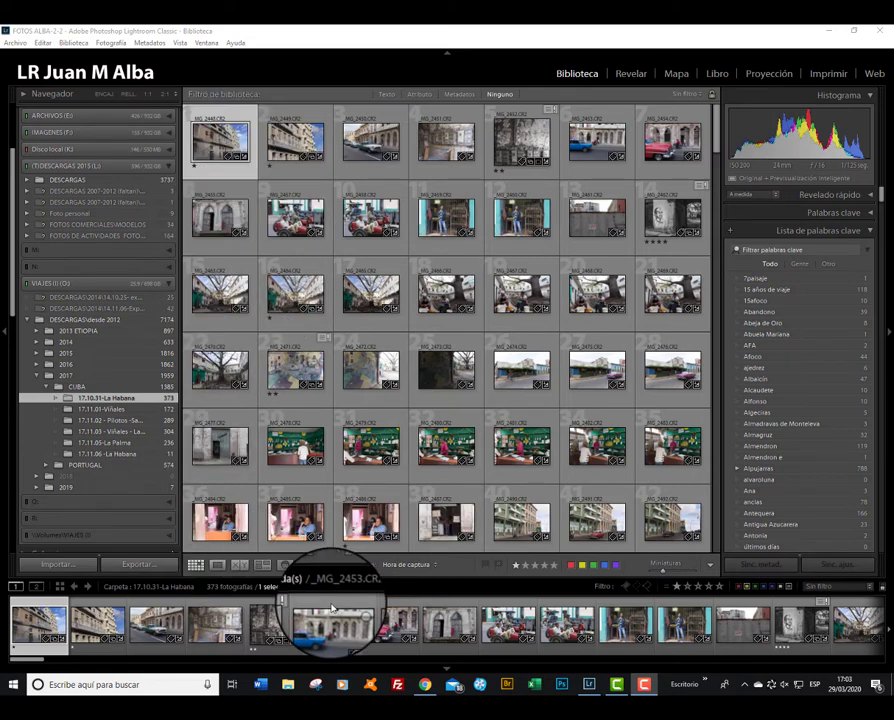
Show the first La Habana photo in Loupe with panels hidden, zooming into the balcony and back
click(218, 566)
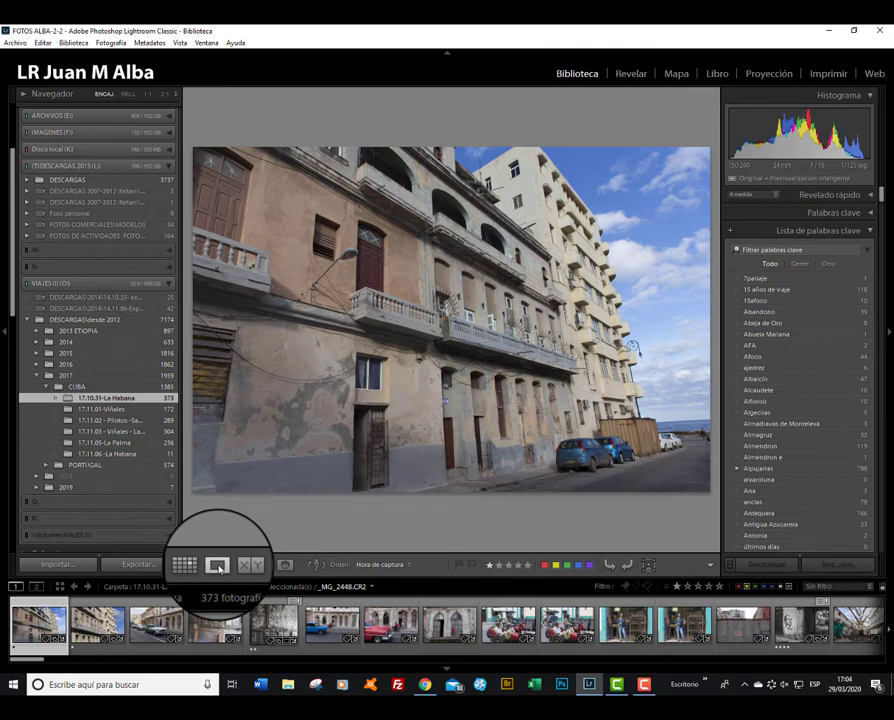
key(Tab)
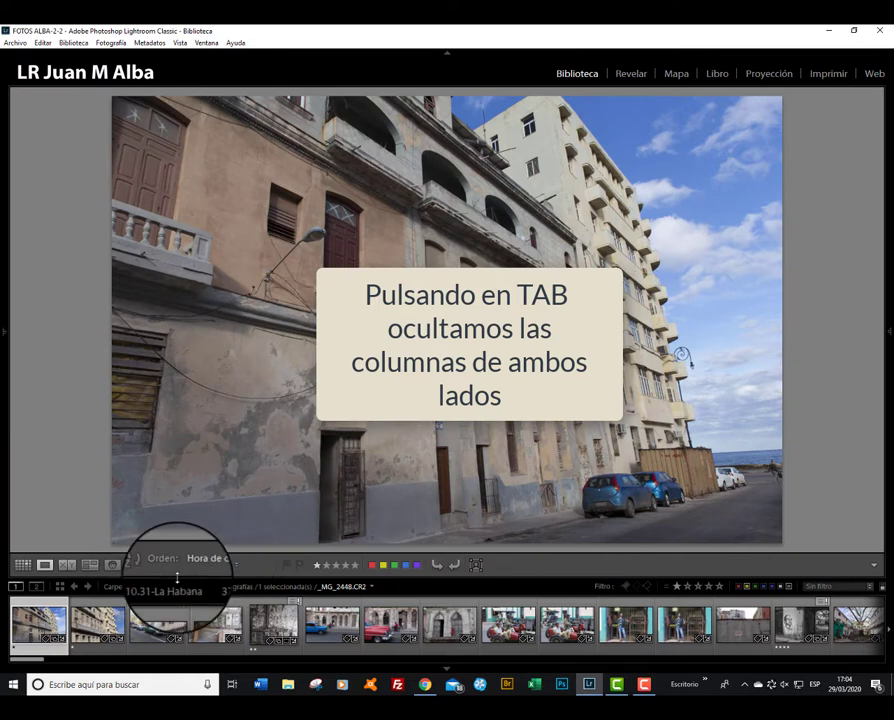
key(F5)
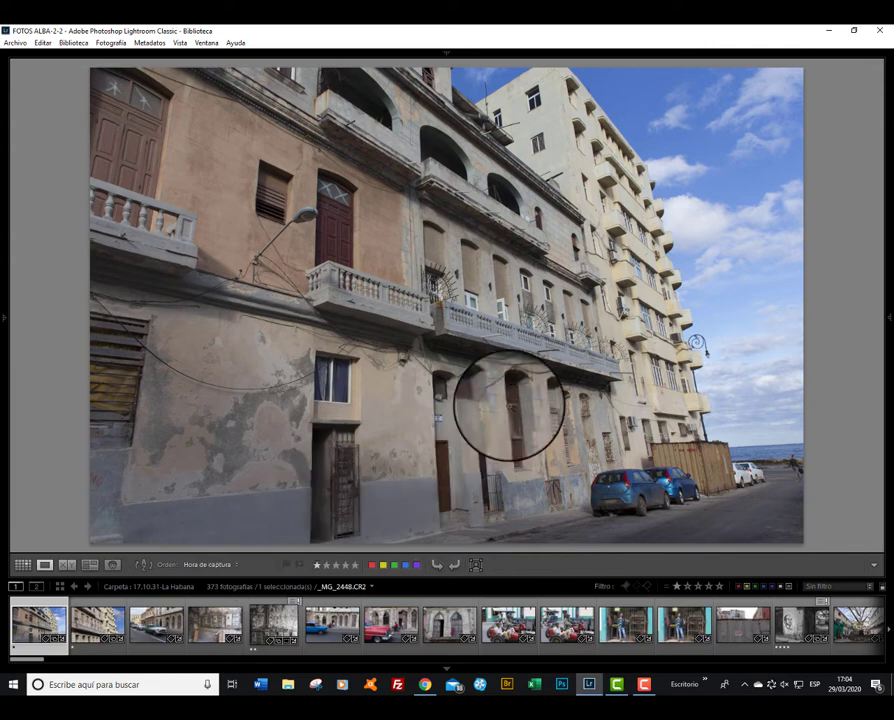
click(472, 298)
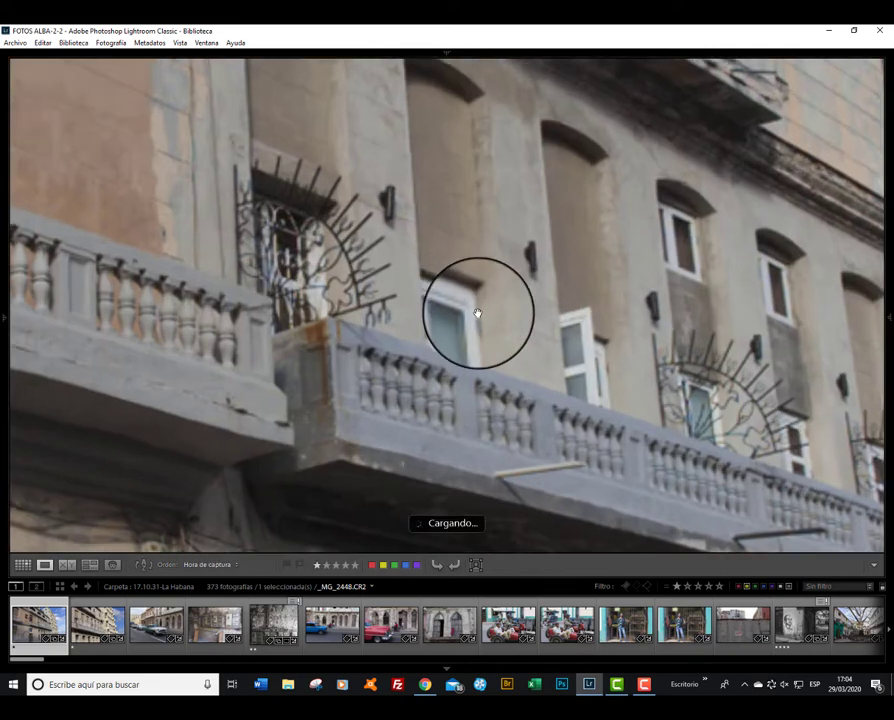
click(478, 312)
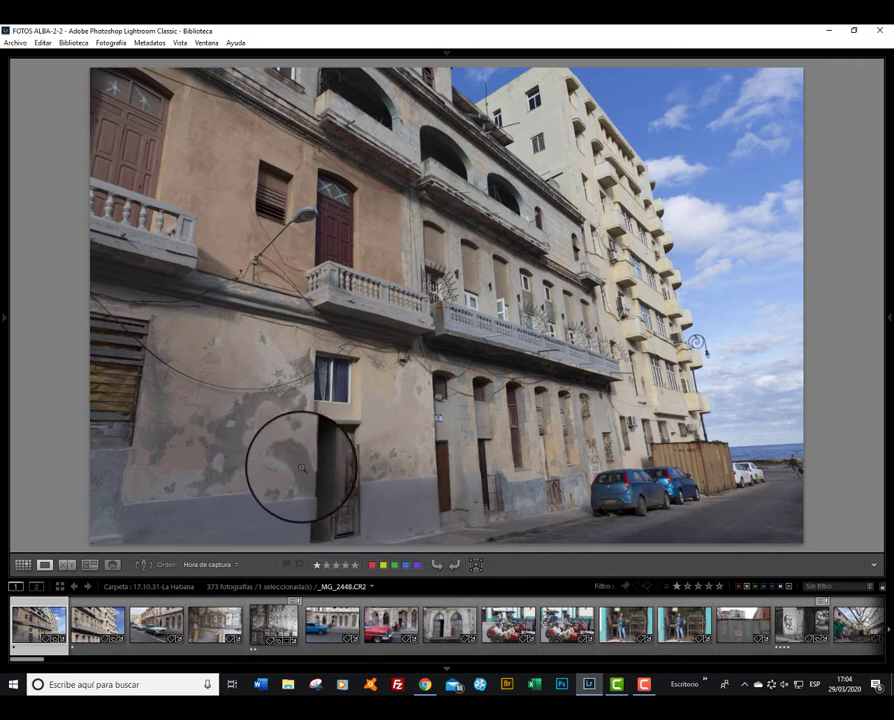
Browse to the green classic car photo and then the electricity meters photo
click(102, 622)
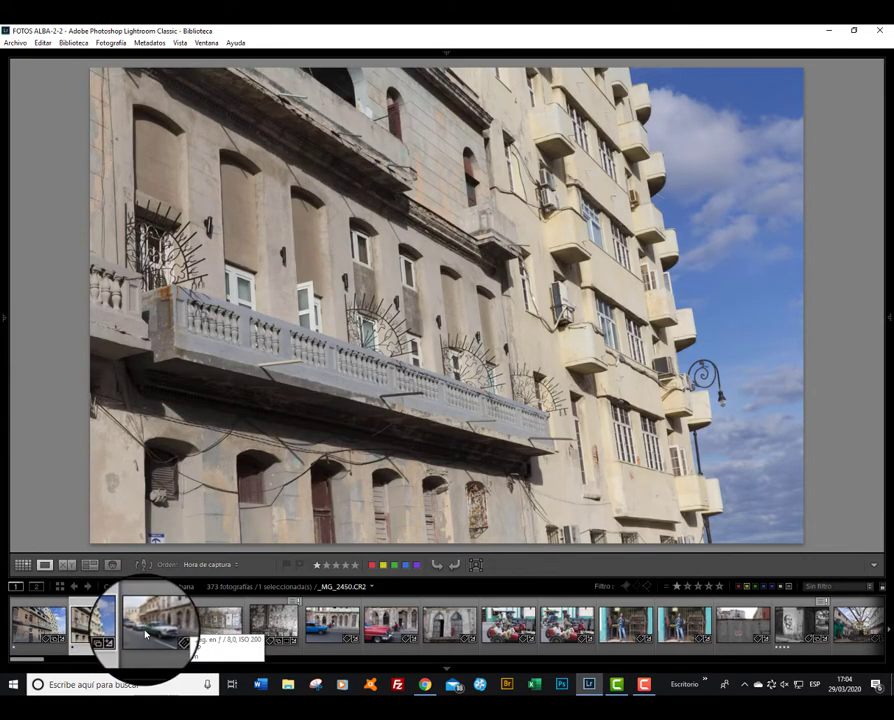
click(147, 633)
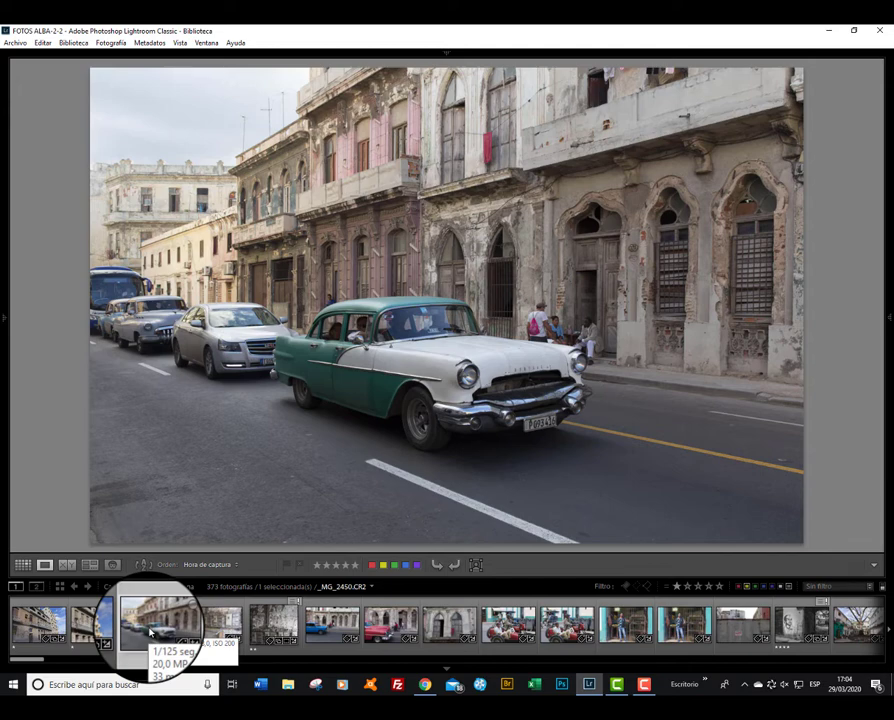
key(Right)
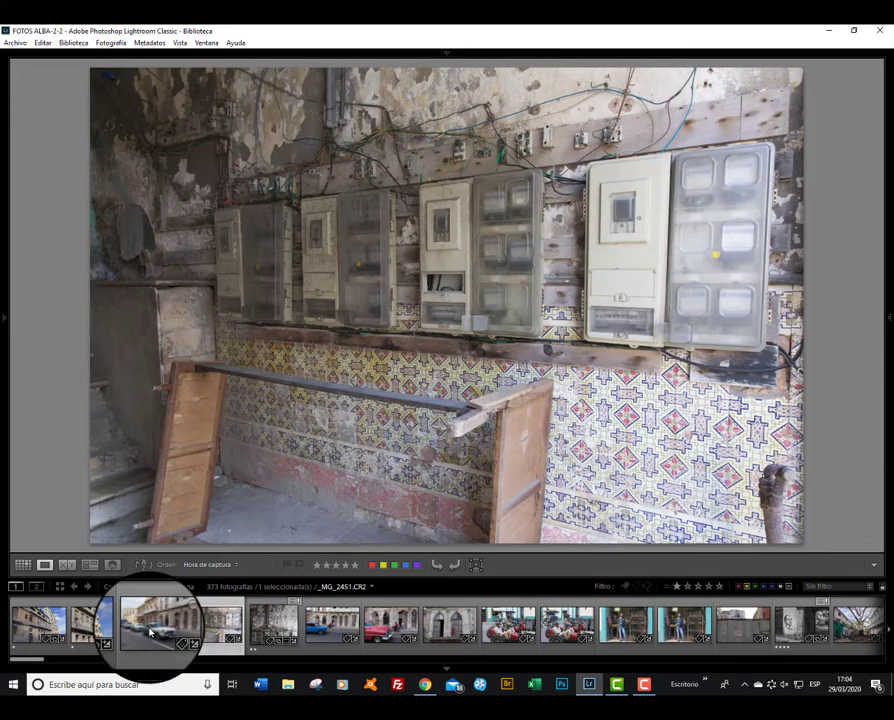
Star-rate the black-and-white meters photo and clear the blue car photo's rating
key(Right)
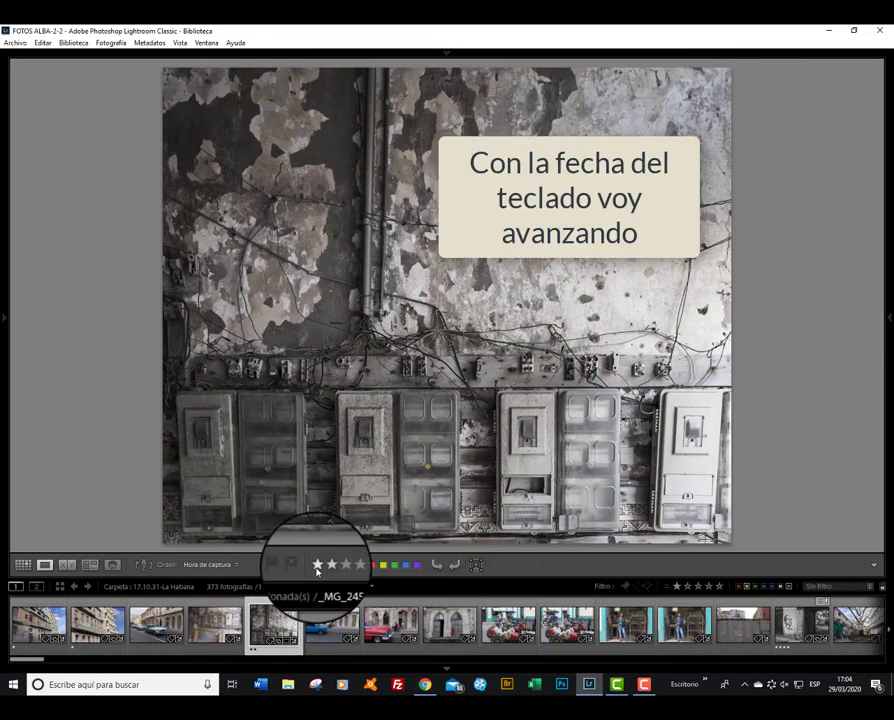
click(317, 566)
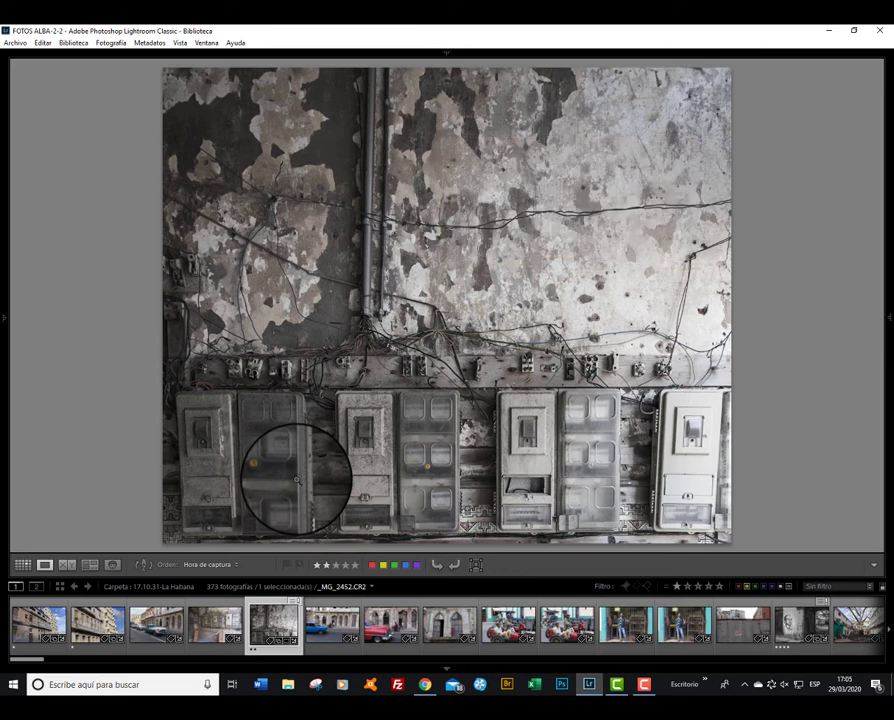
key(Right)
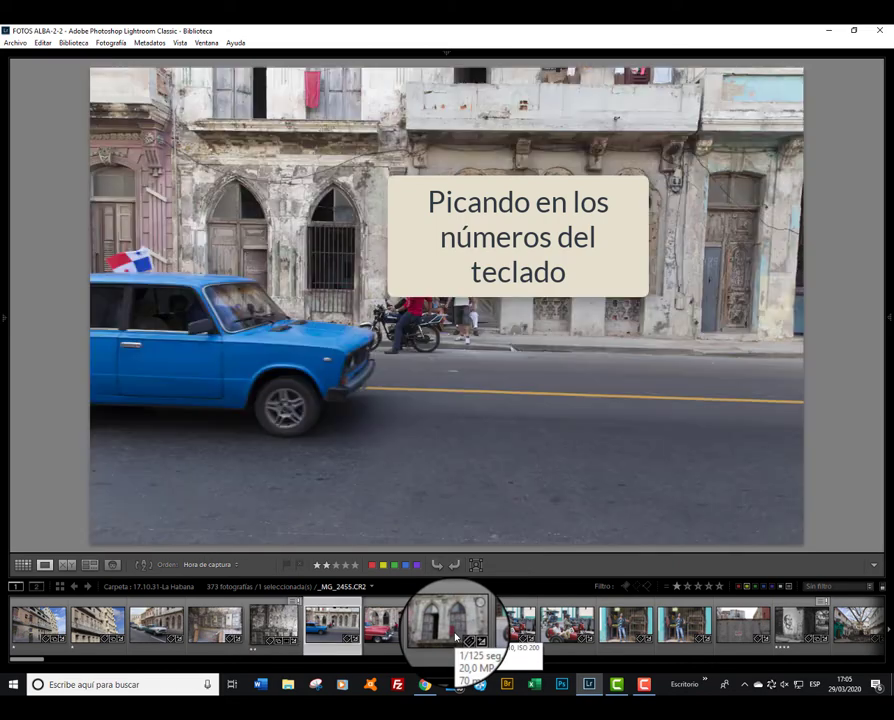
key(0)
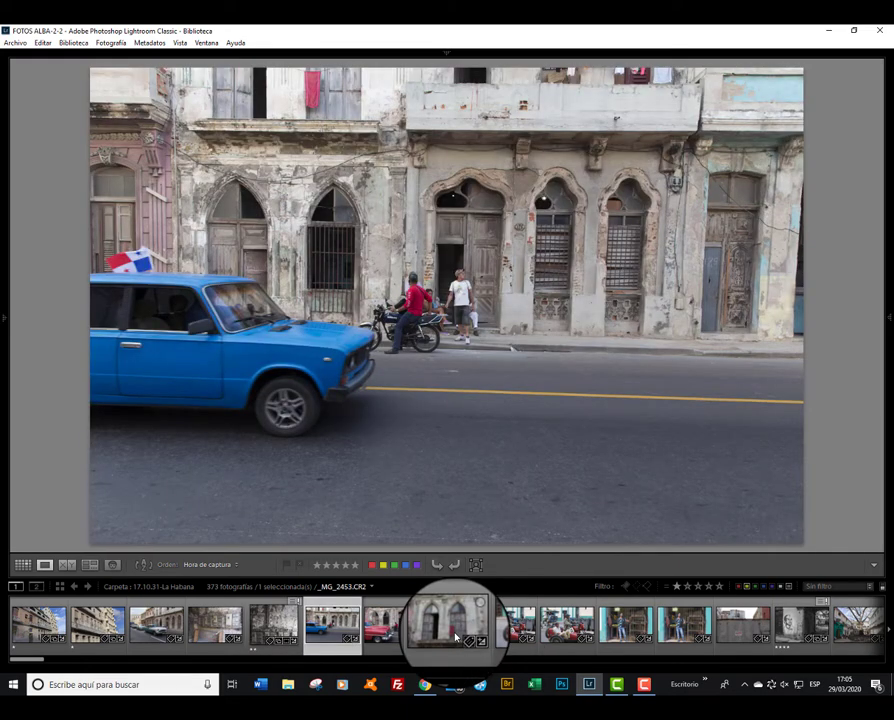
Rate the arched-window building _MG_2455 one star and select both sidecar motorcycle photos
key(Right)
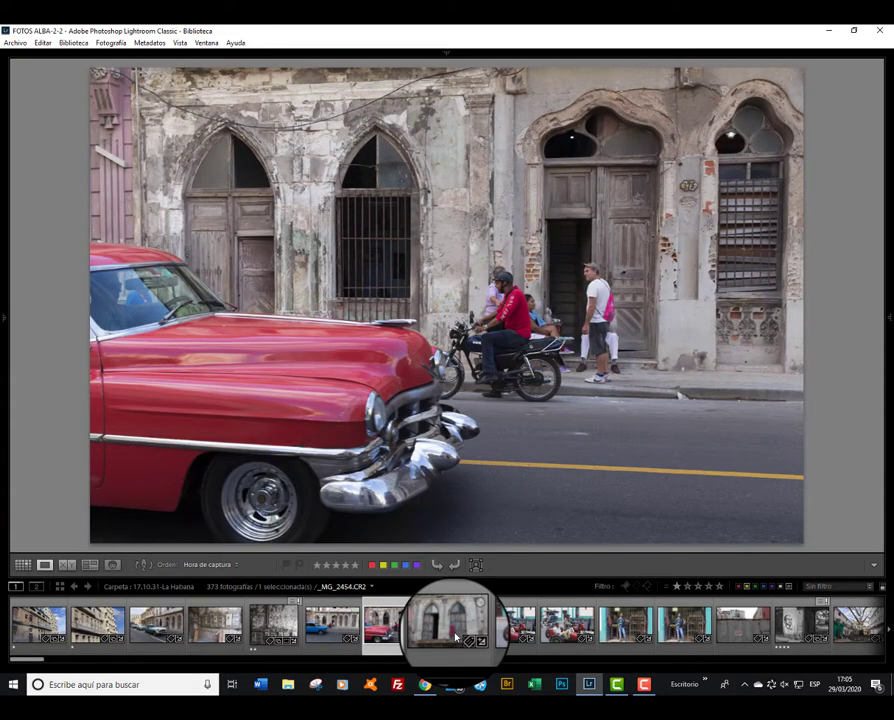
key(Right)
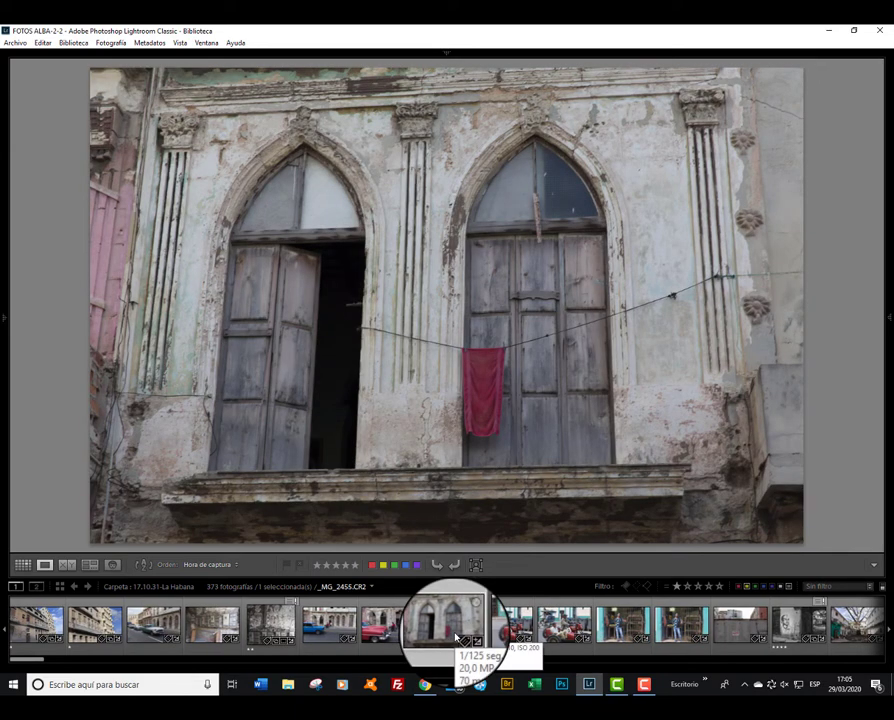
key(1)
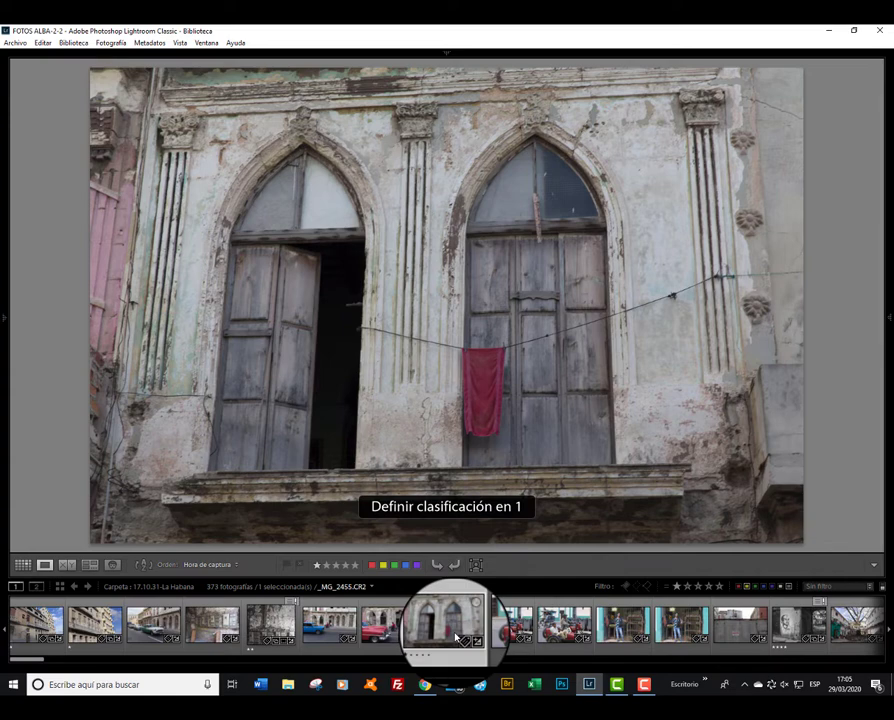
key(Right)
key(Right)
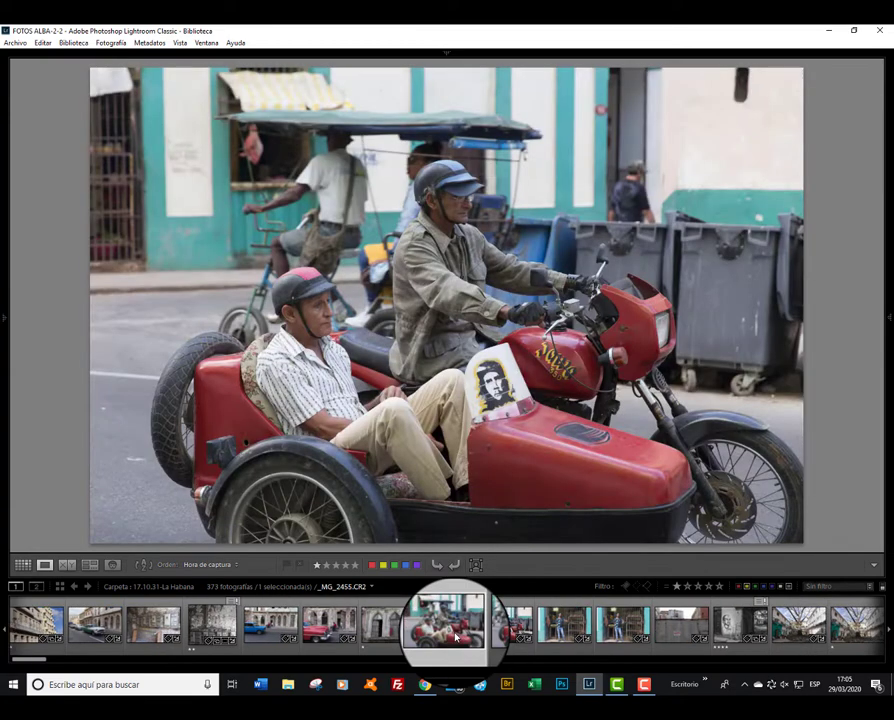
key(Right)
mouse_move(389, 627)
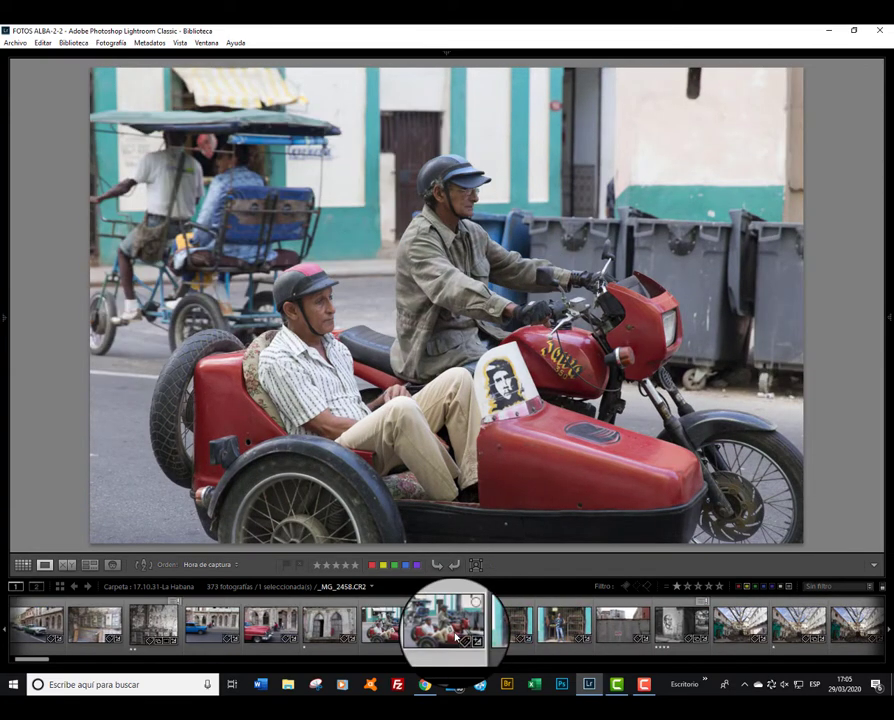
ctrl+click(388, 628)
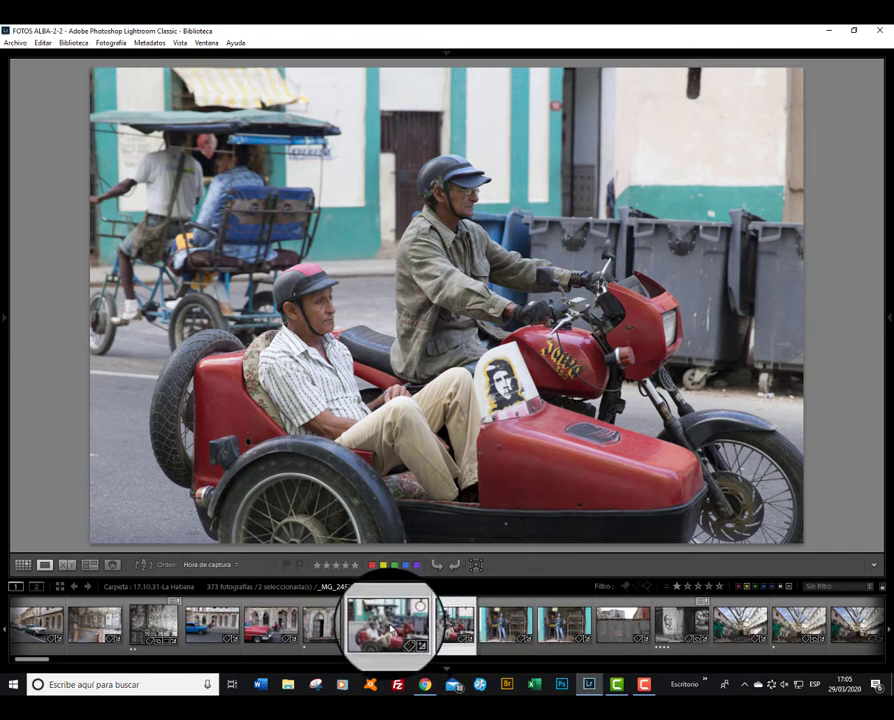
click(70, 566)
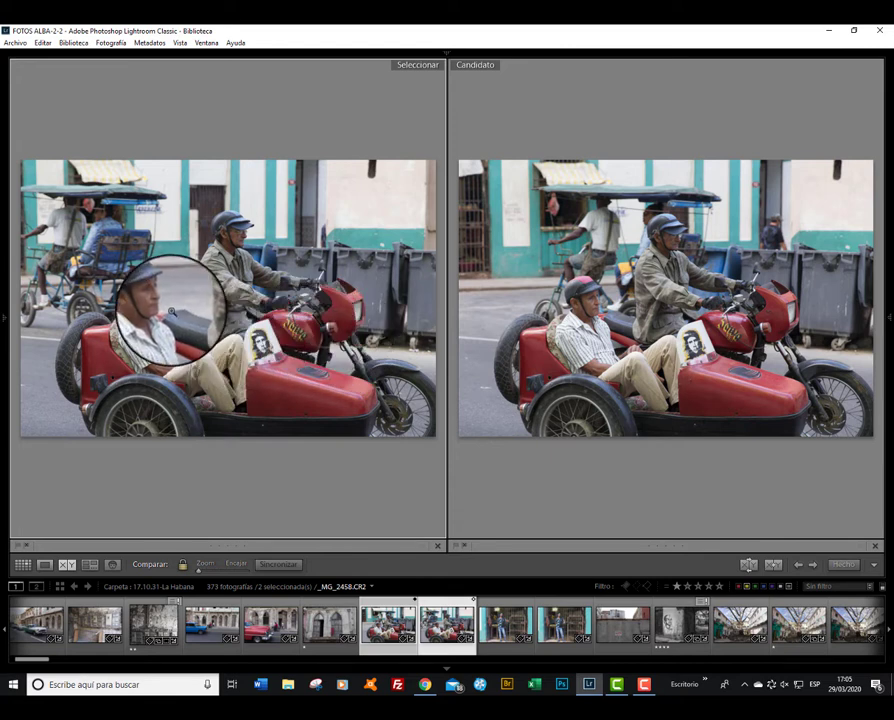
click(163, 302)
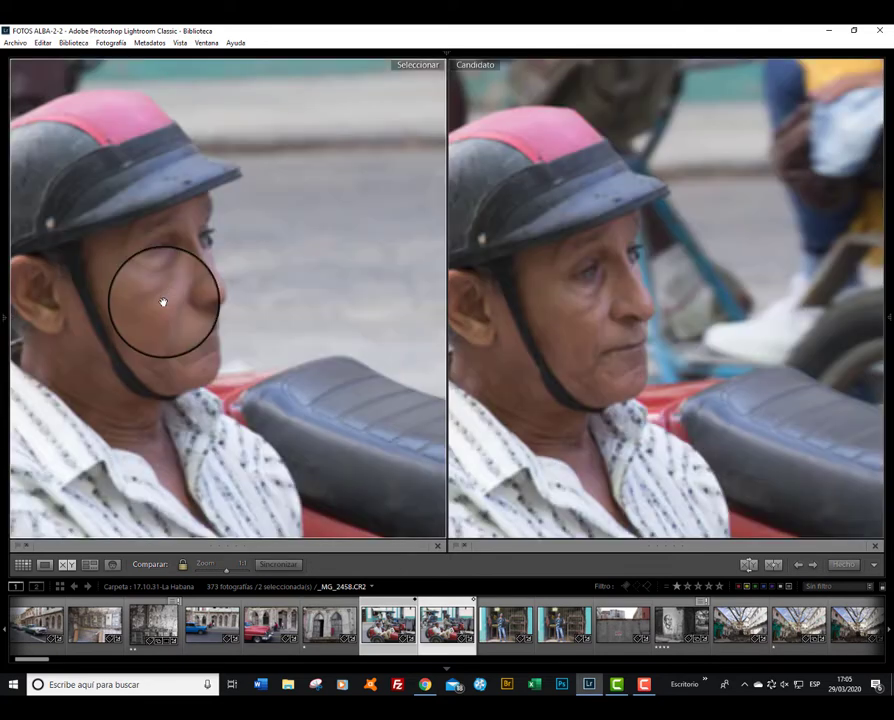
mouse_move(224, 314)
mouse_down()
mouse_move(278, 354)
mouse_move(300, 354)
mouse_up()
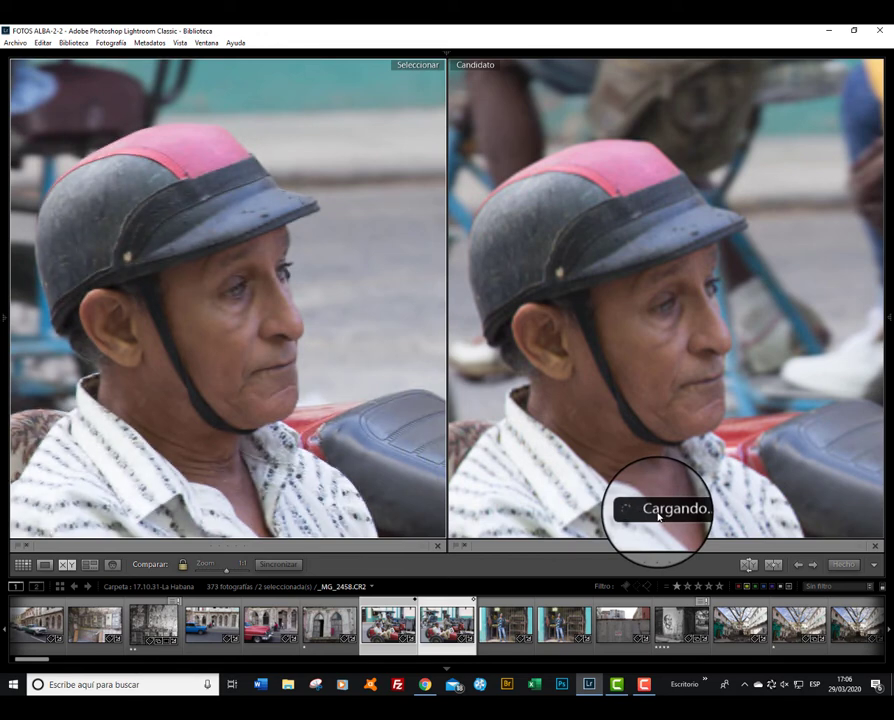
drag(390, 203, 404, 433)
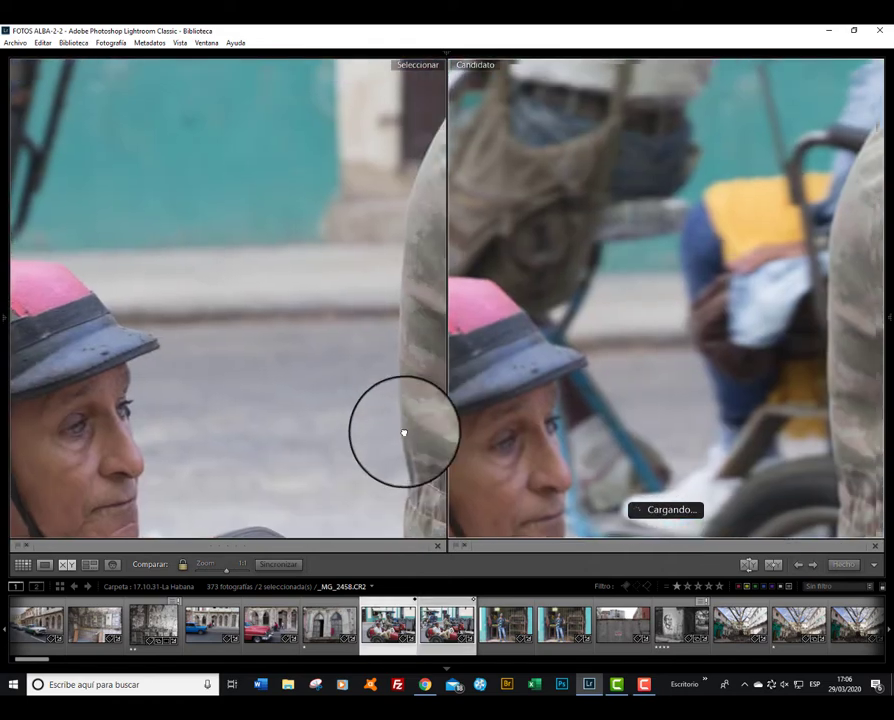
scroll(452, 496, down, 5)
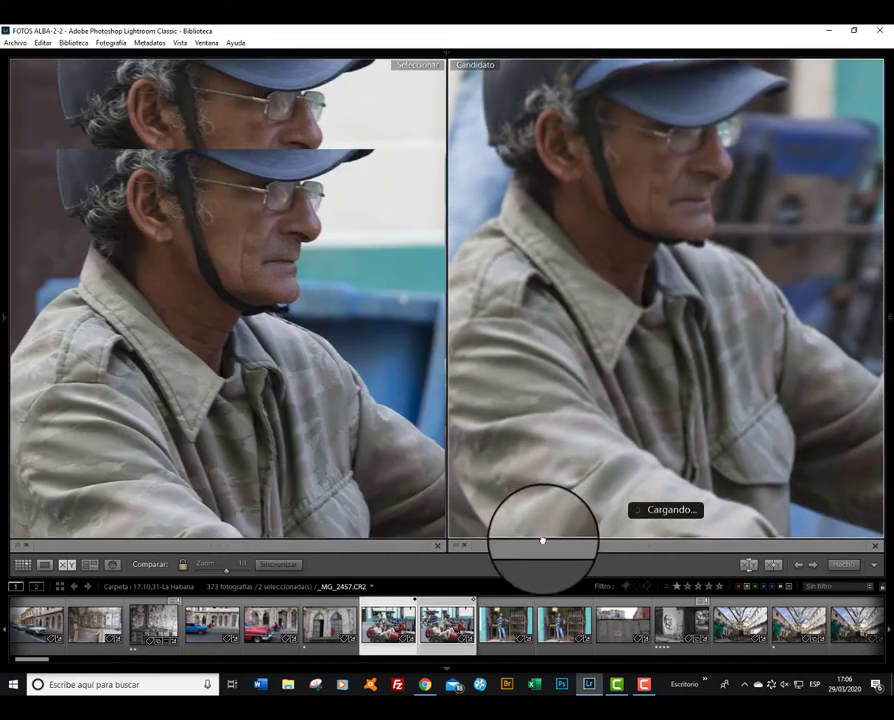
scroll(542, 541, up, 4)
scroll(604, 440, up, 1)
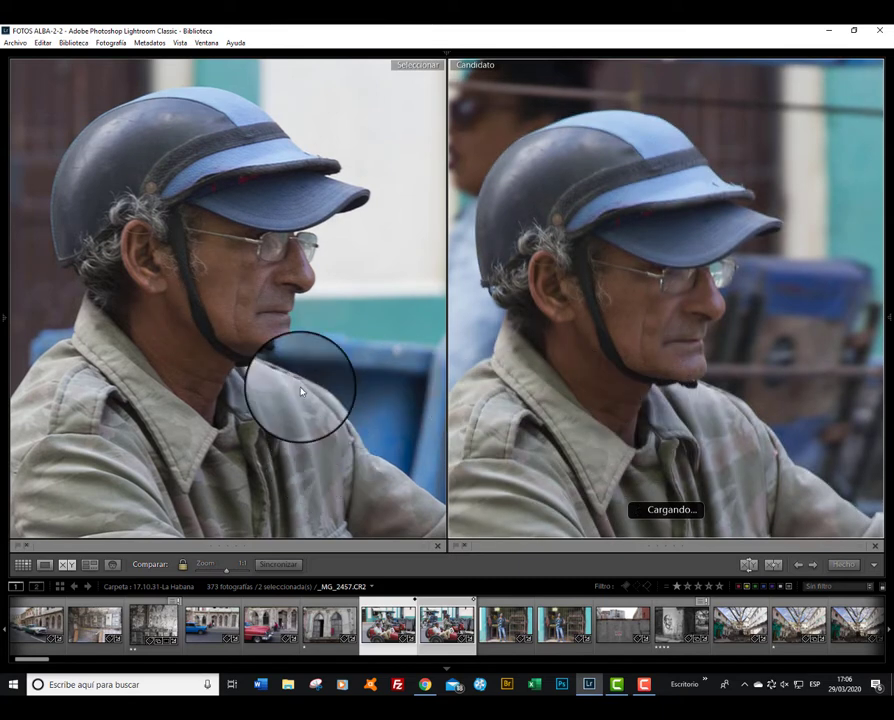
mouse_move(282, 368)
mouse_down()
mouse_move(253, 402)
mouse_move(326, 362)
mouse_up()
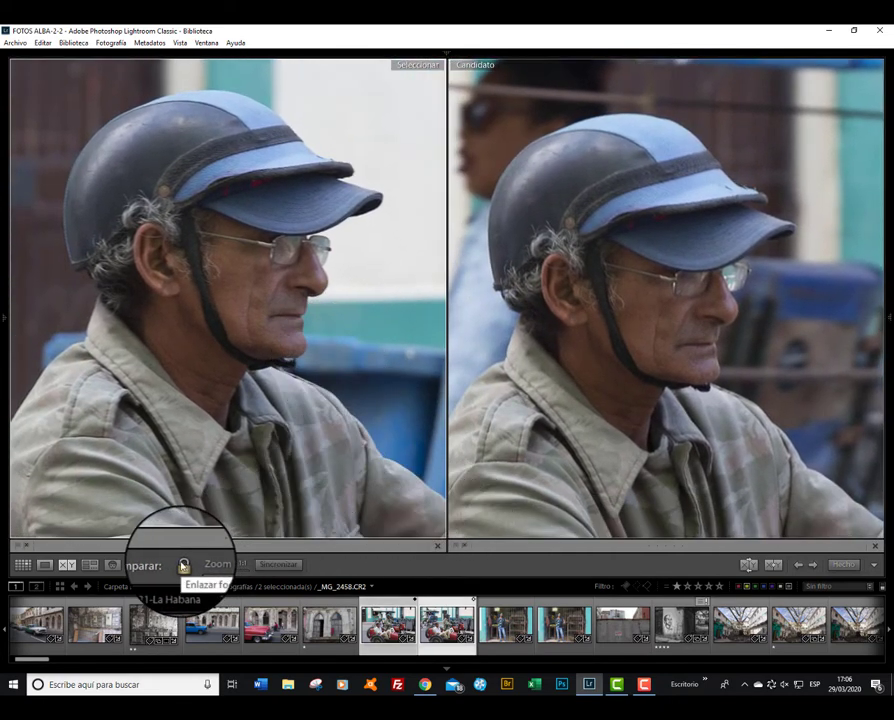
drag(240, 430, 253, 452)
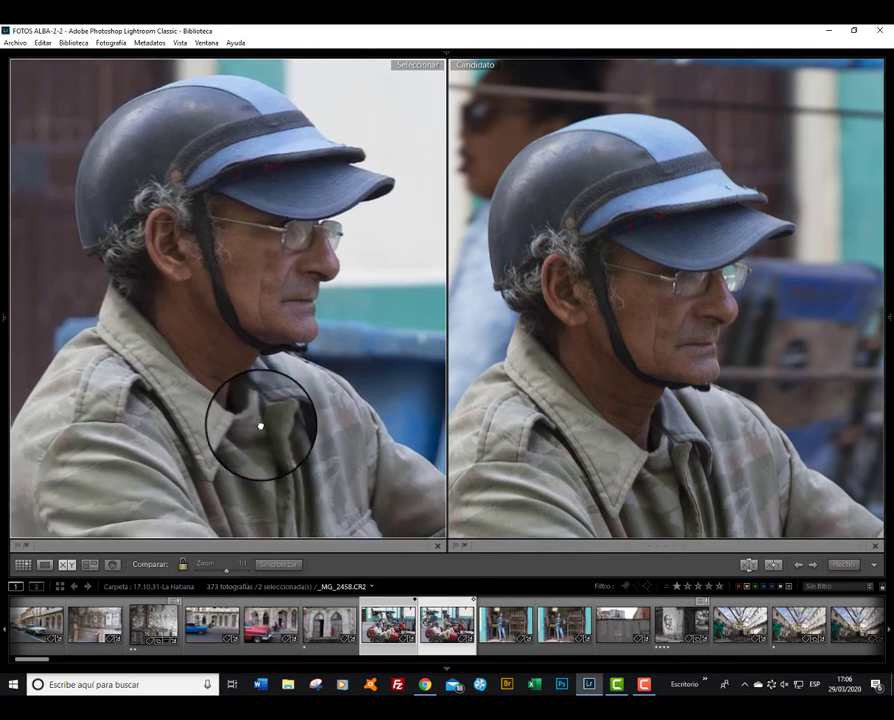
drag(603, 469, 630, 463)
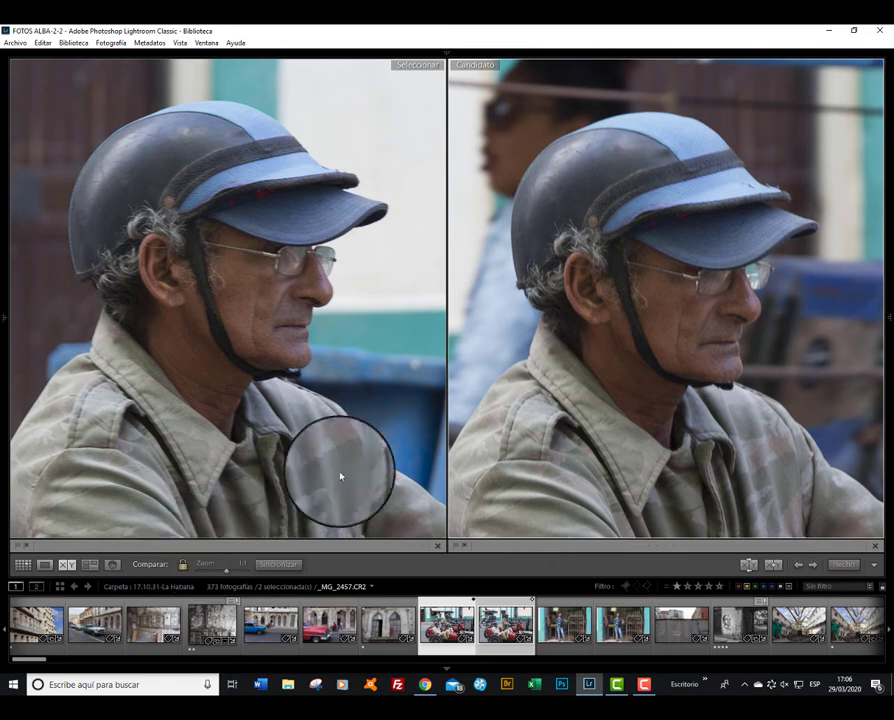
drag(342, 476, 380, 447)
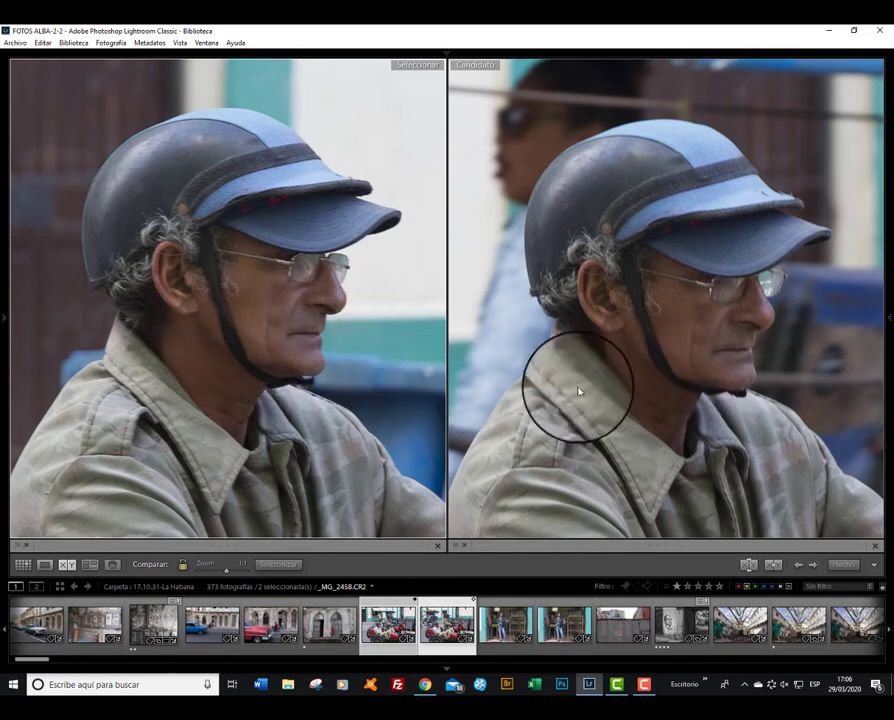
click(379, 374)
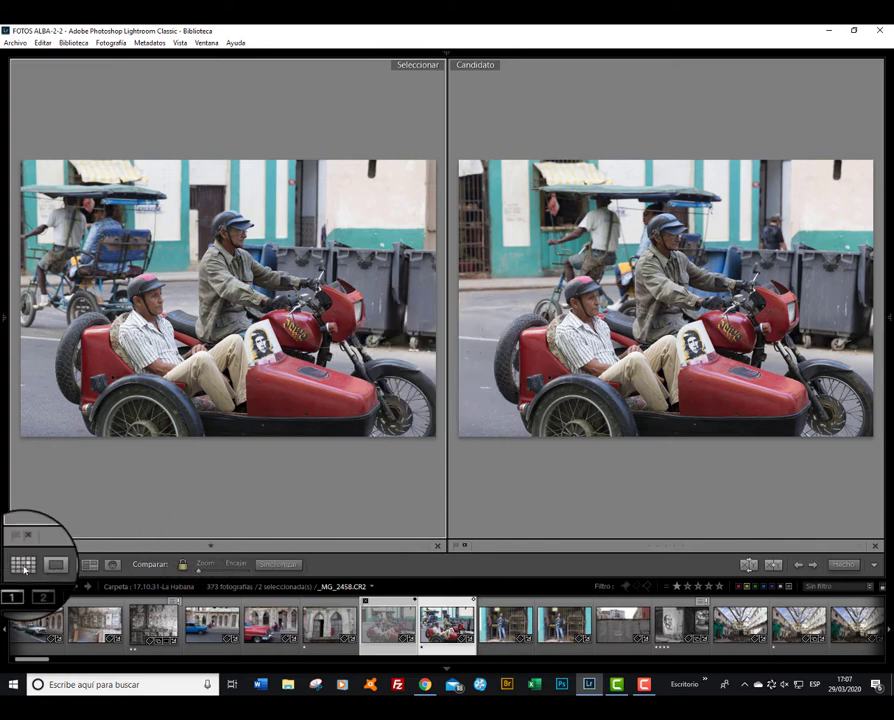
Return to Grid and put _MG_2459 and _MG_2460 side by side in Compare view
click(90, 564)
key(g)
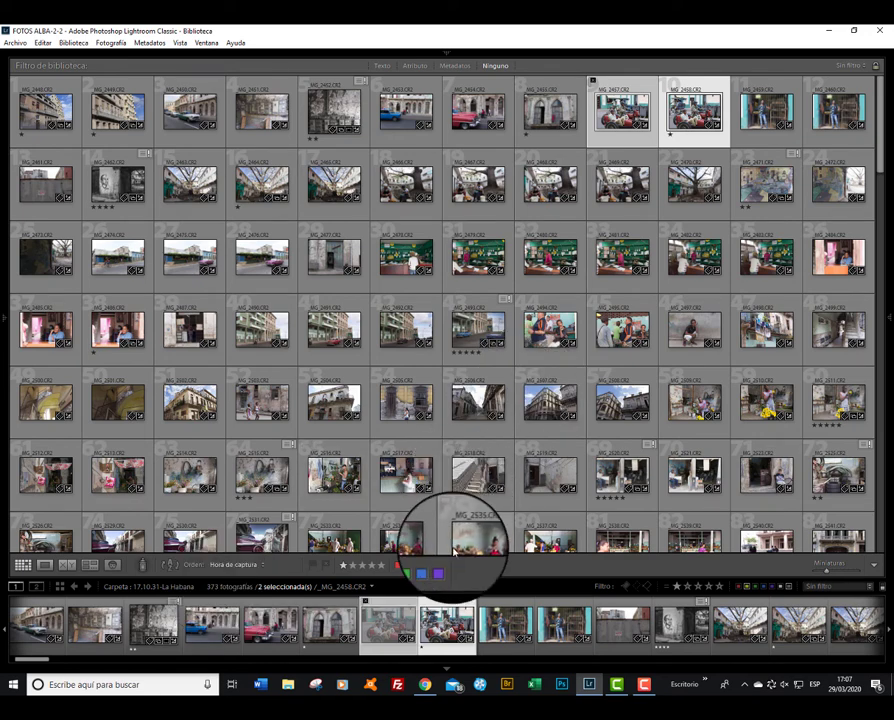
click(766, 110)
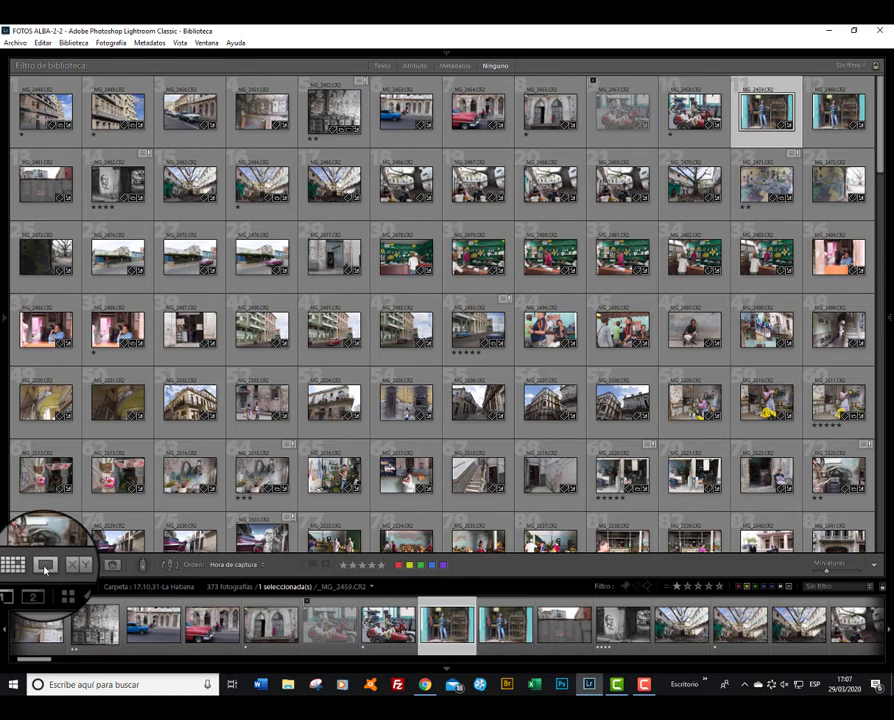
click(45, 565)
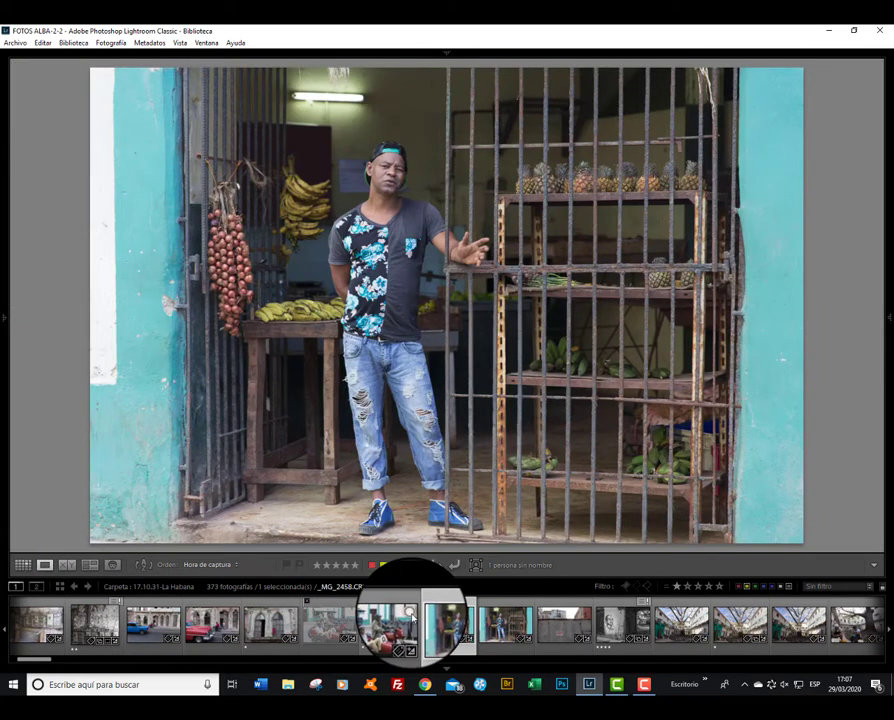
key(Right)
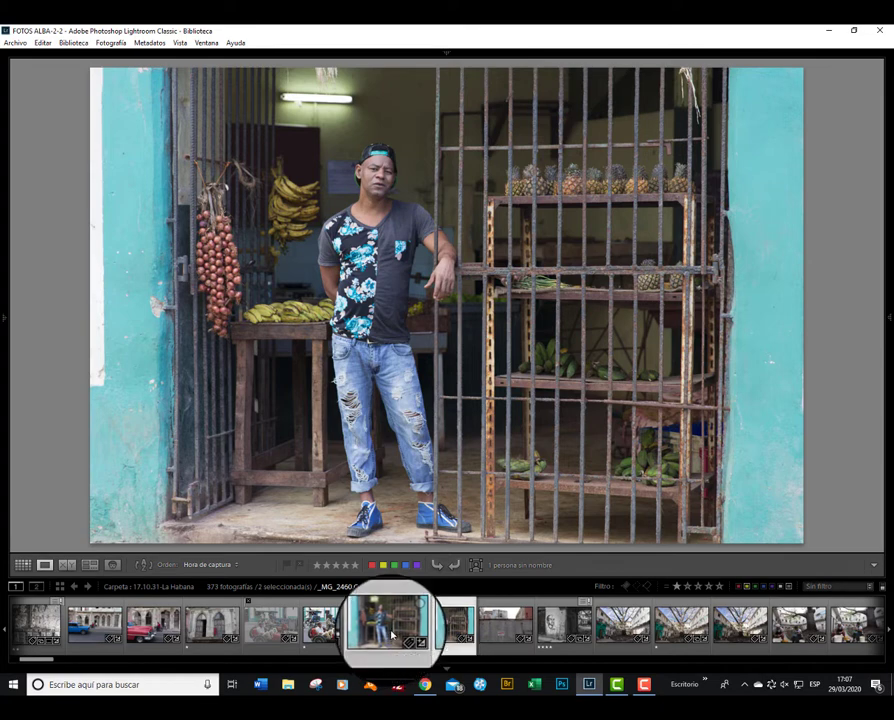
key(c)
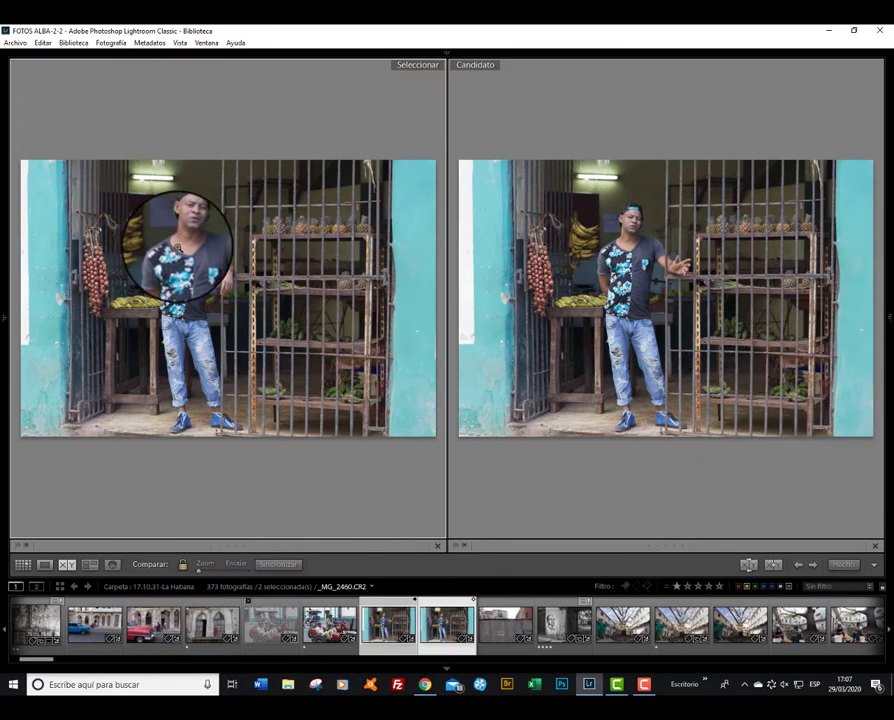
Inspect both doorway portraits at 1:1, then pair the shop portrait with the NO MANEJE photo _MG_2461.CR2
click(184, 212)
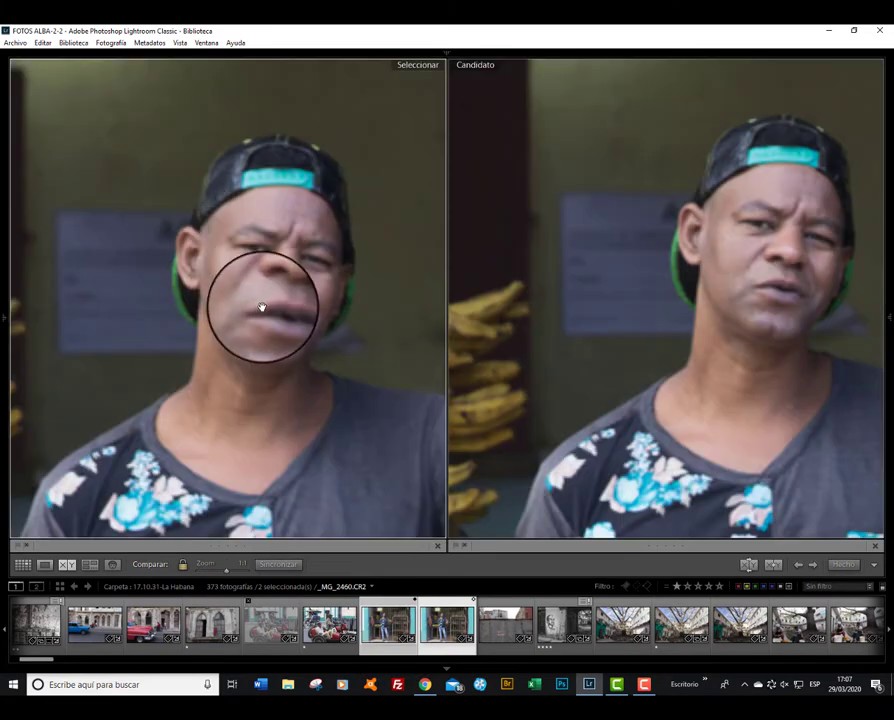
drag(273, 315, 247, 335)
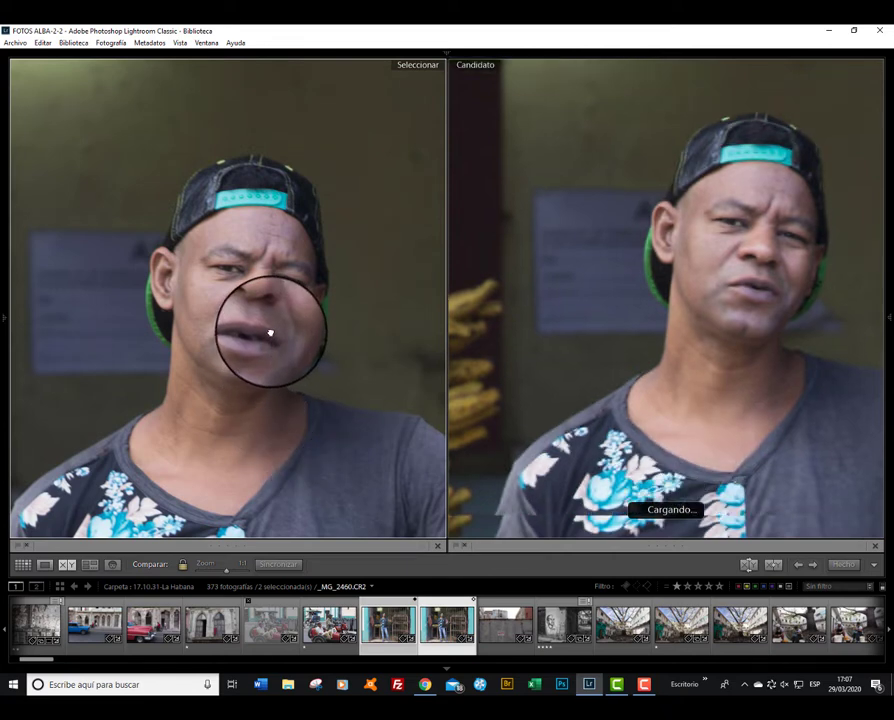
drag(270, 328, 254, 374)
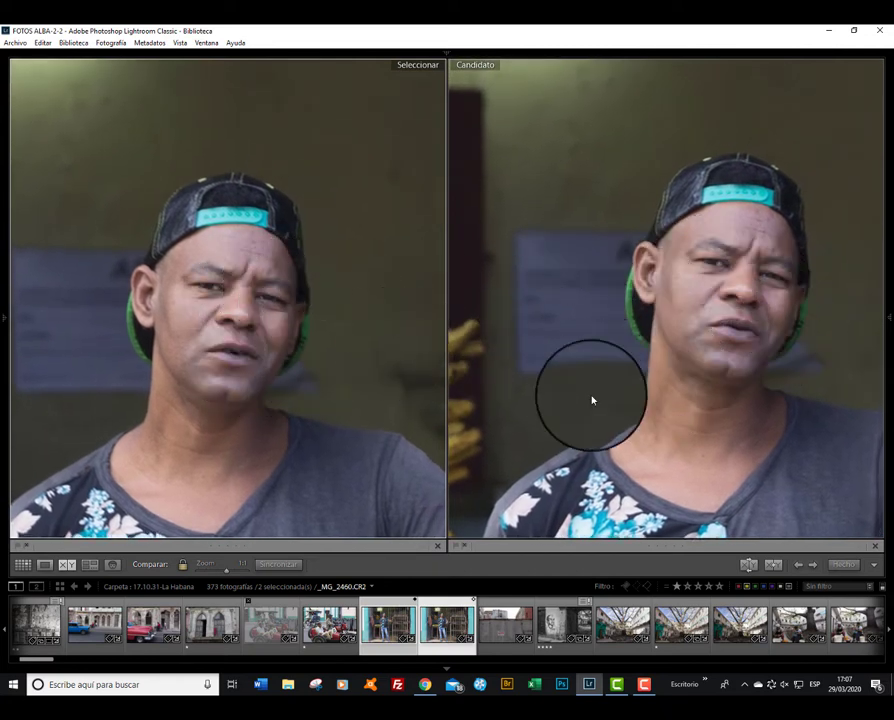
click(658, 381)
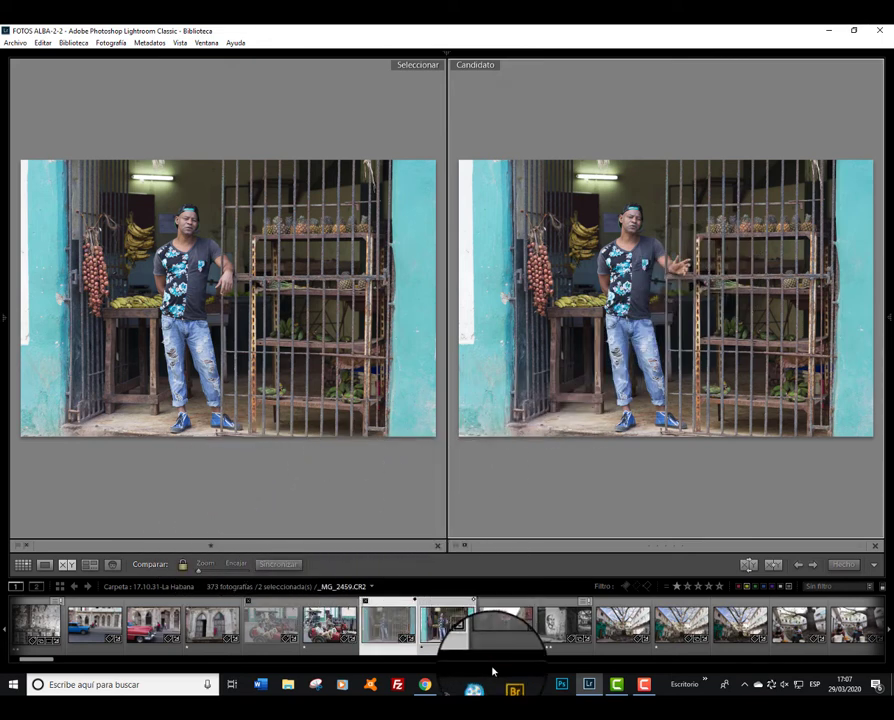
click(504, 638)
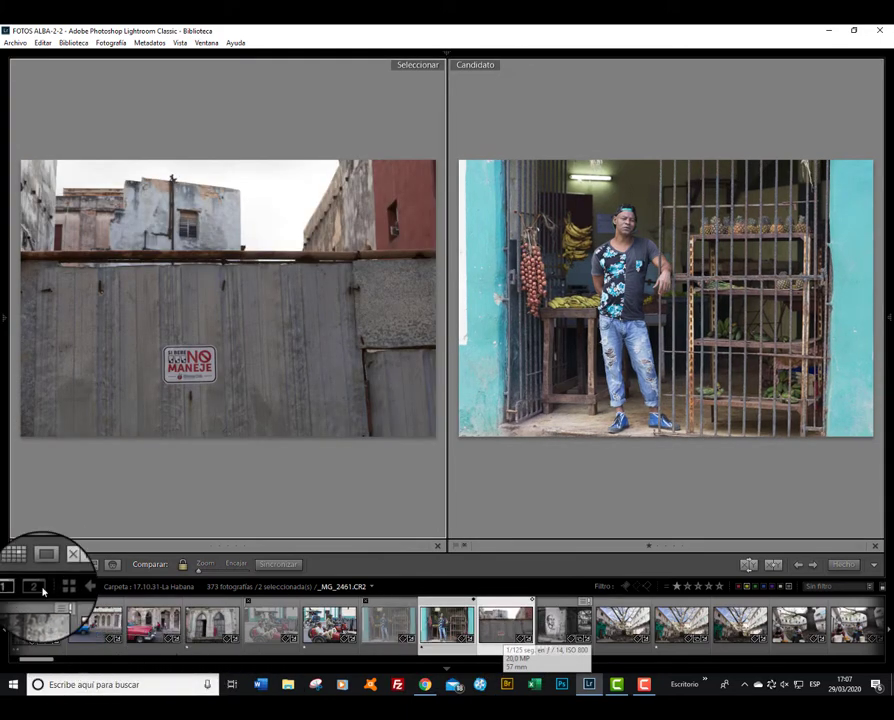
In Loupe, browse from the graffiti photo to the tree shots; survey three, including _MG_2465.CR2
key(e)
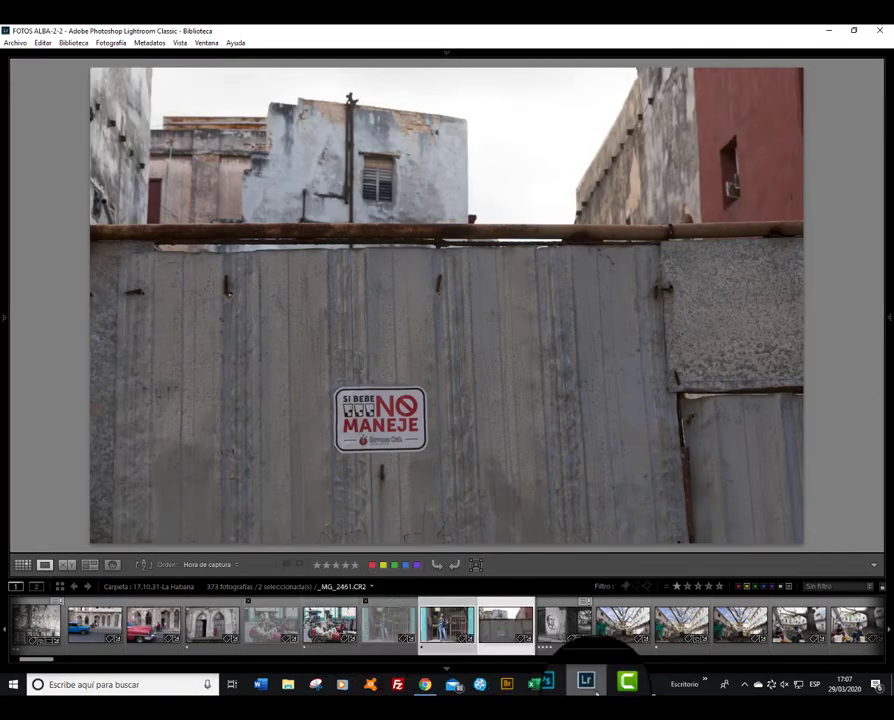
click(564, 624)
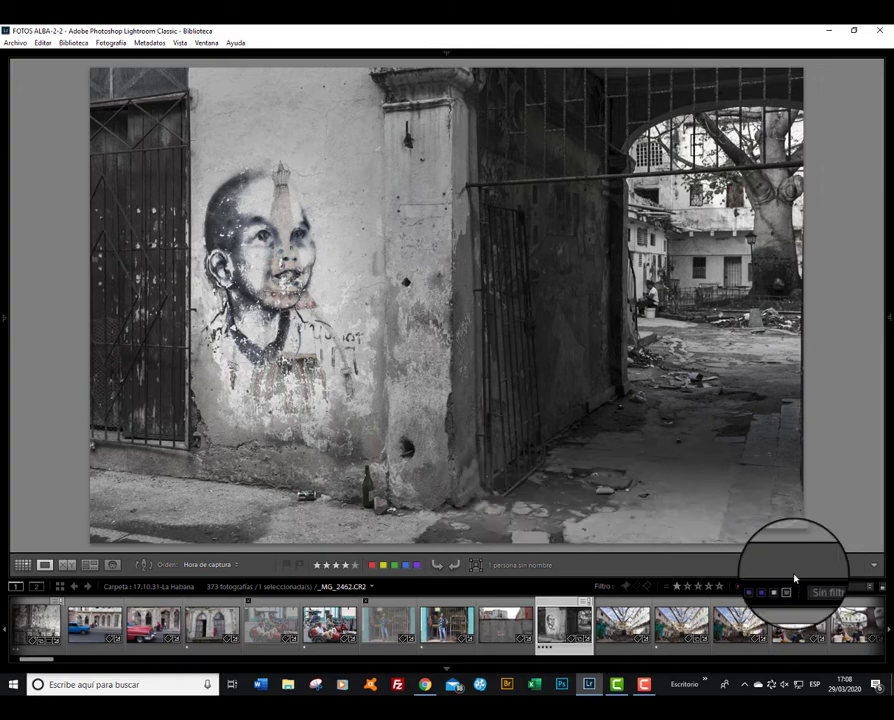
key(Right)
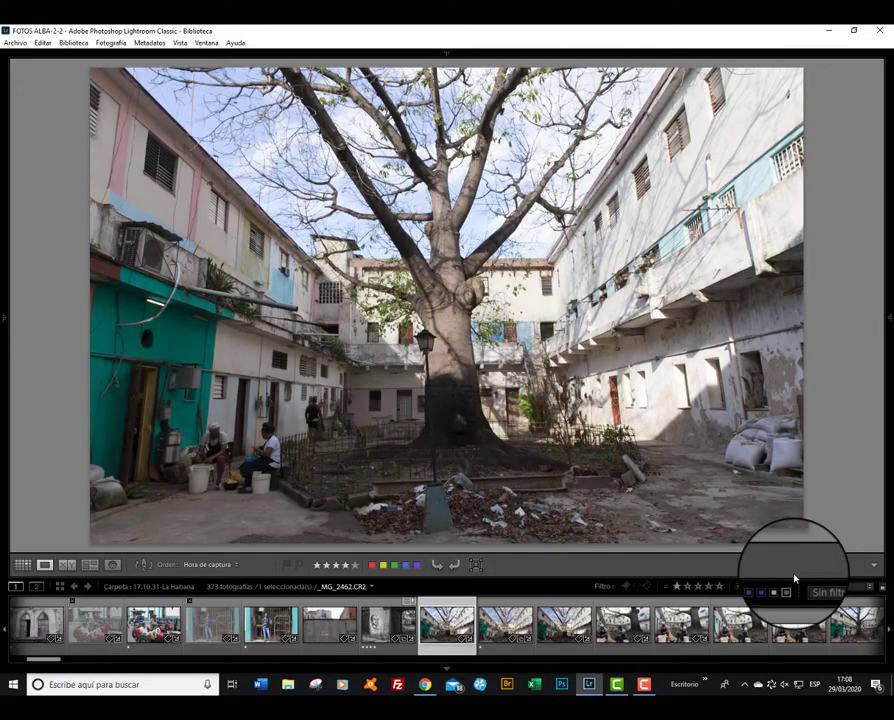
key(Right)
key(Right)
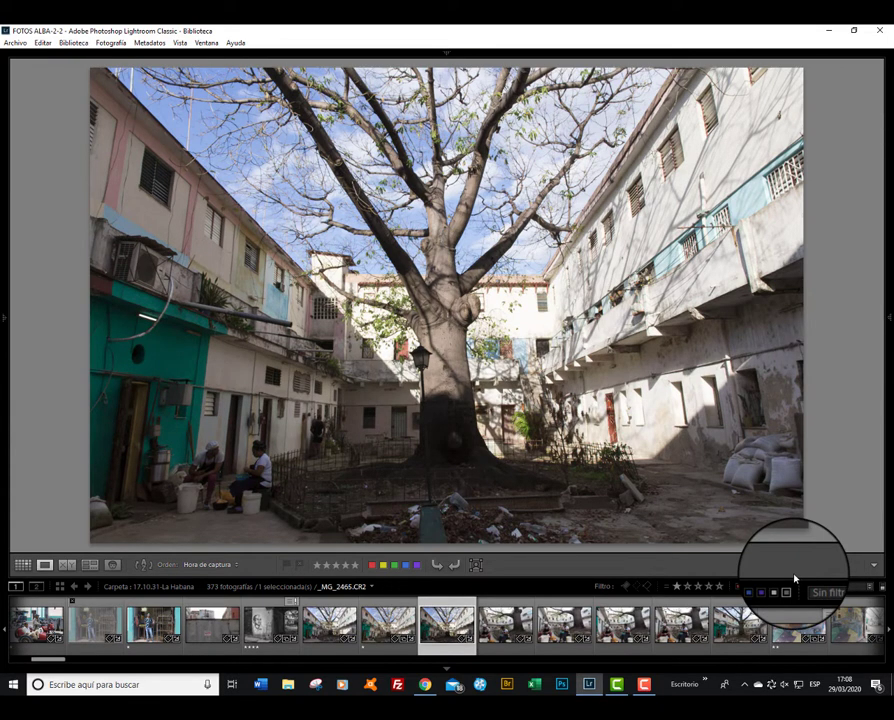
shift+click(326, 626)
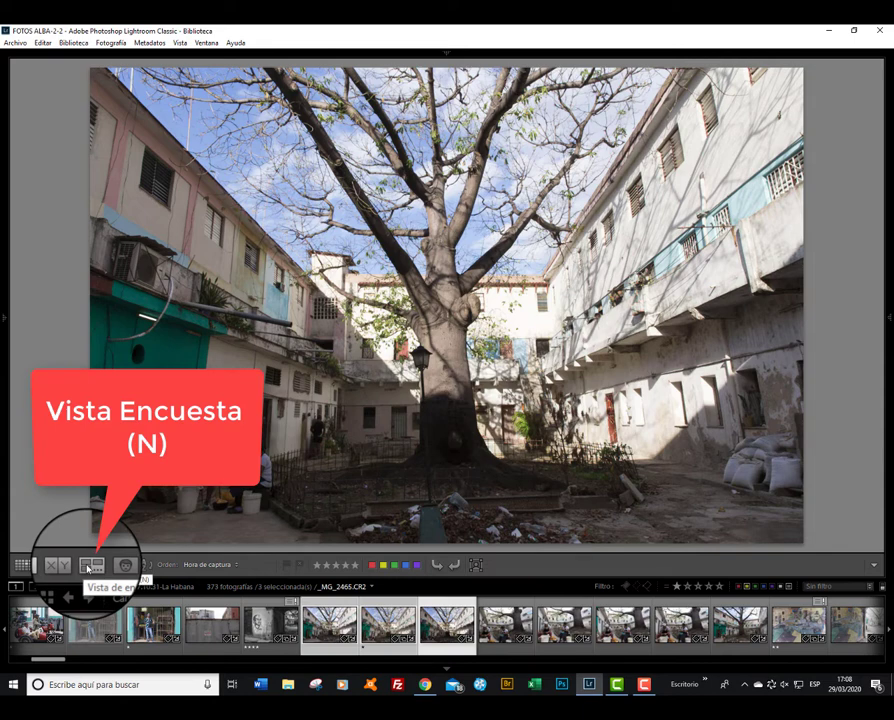
click(88, 567)
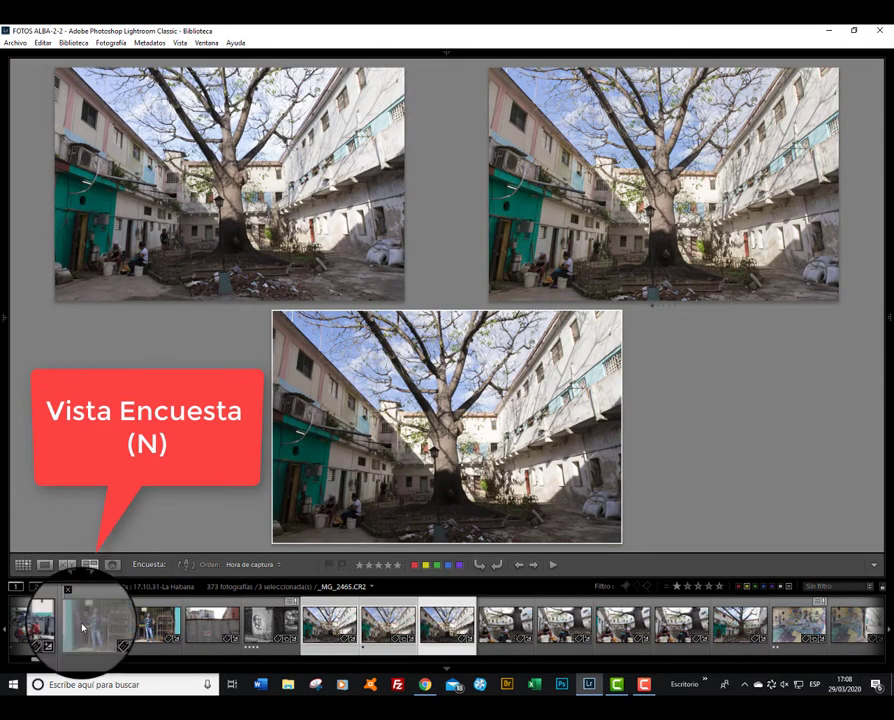
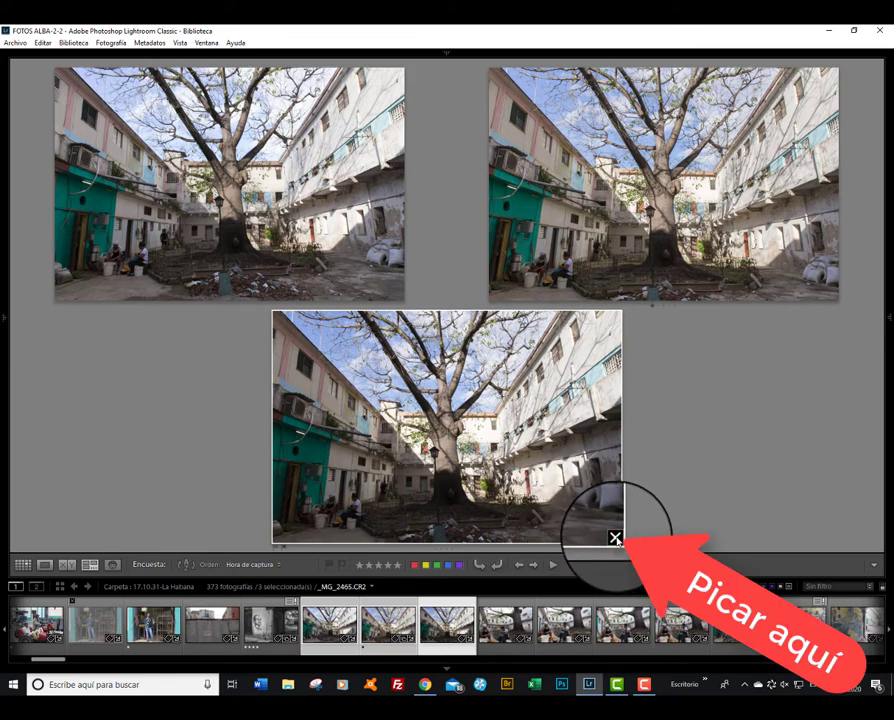
Drop the third tree shot and compare the remaining two at 1:1, panned toward the lamp post
click(615, 538)
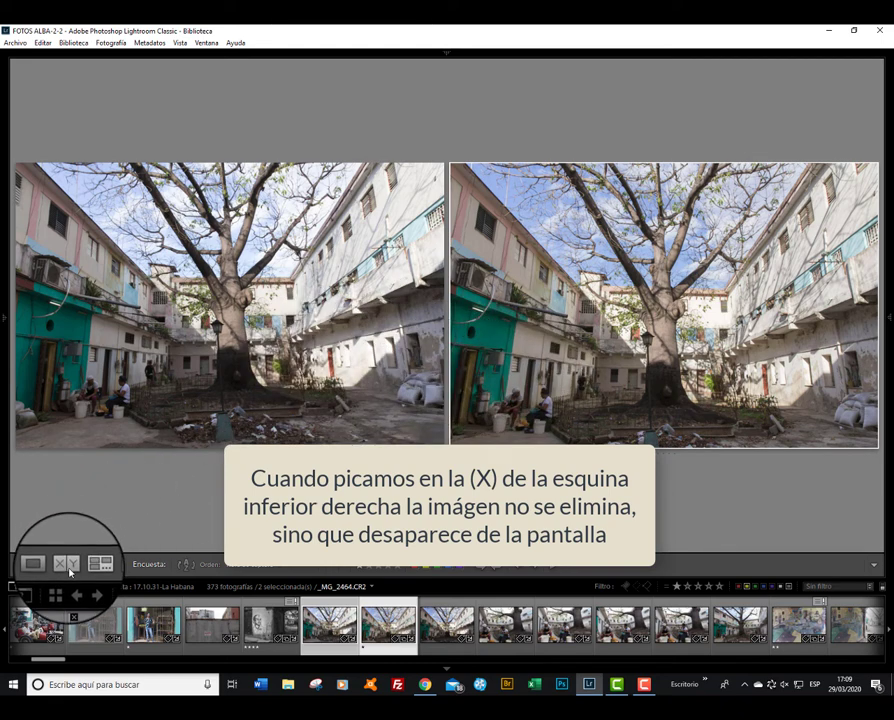
click(68, 566)
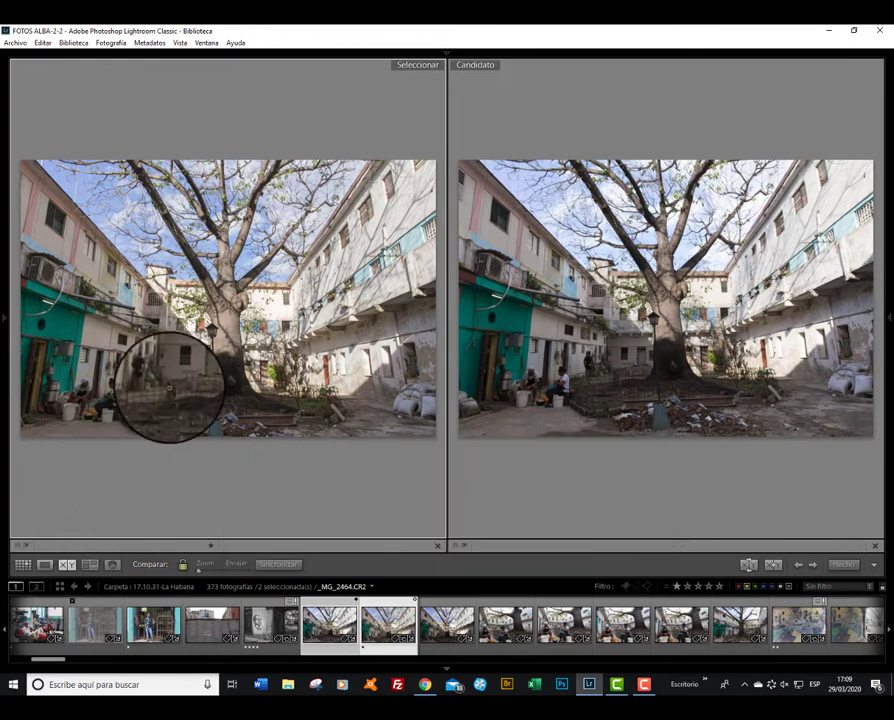
click(225, 297)
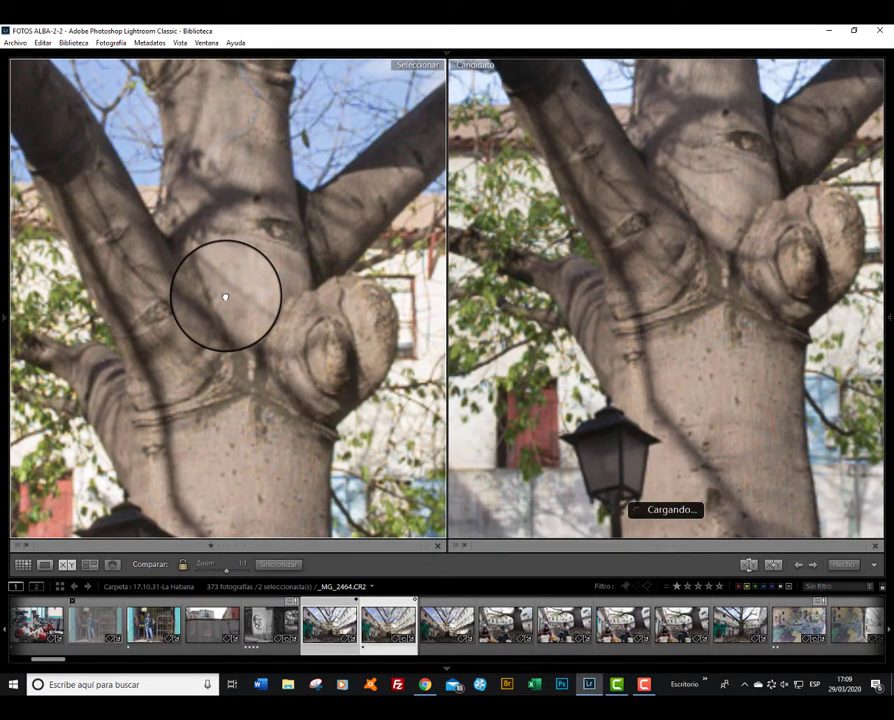
drag(225, 297, 347, 257)
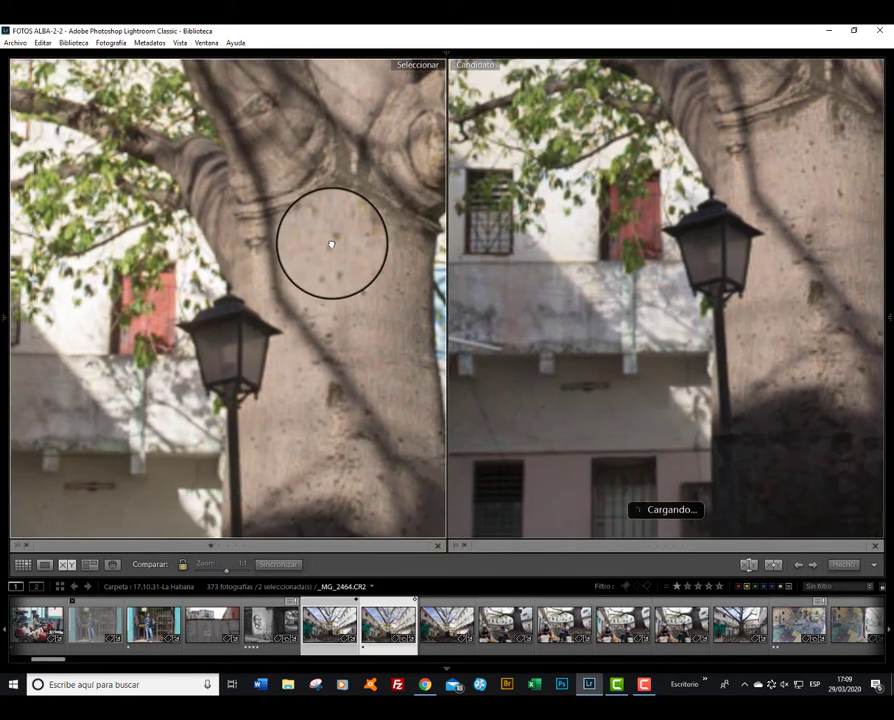
key(Left)
key(Left)
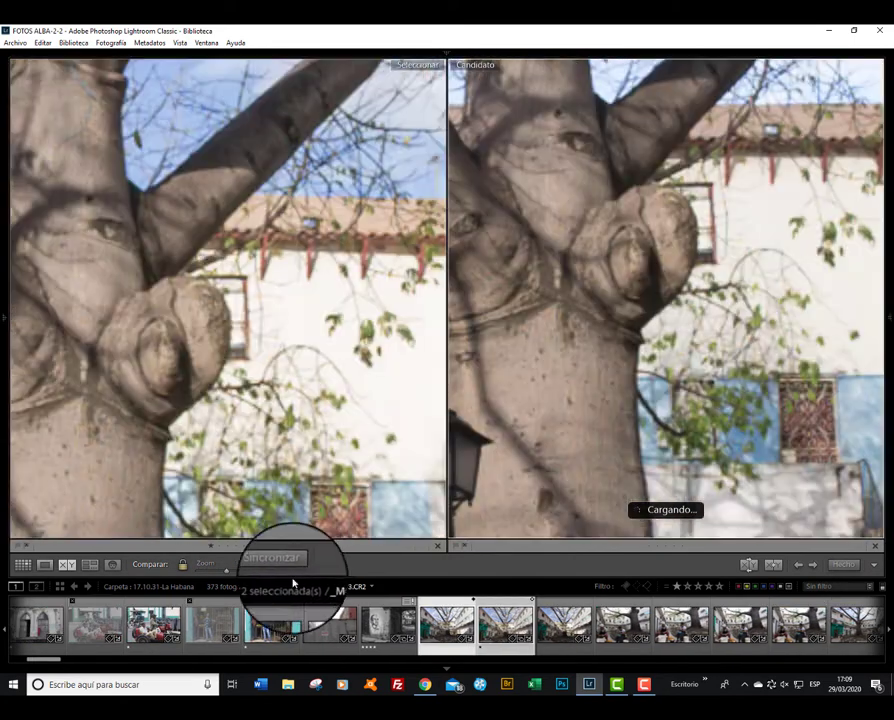
Select the cooks photos from _MG_2467 through _MG_2470 and show all five in Survey
click(22, 566)
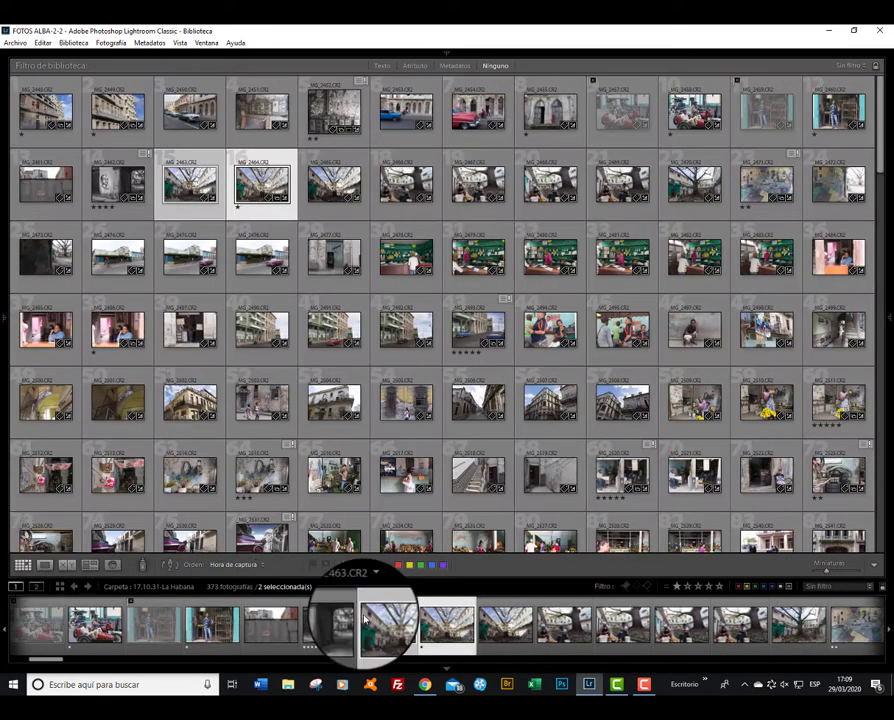
double_click(565, 625)
key(Right)
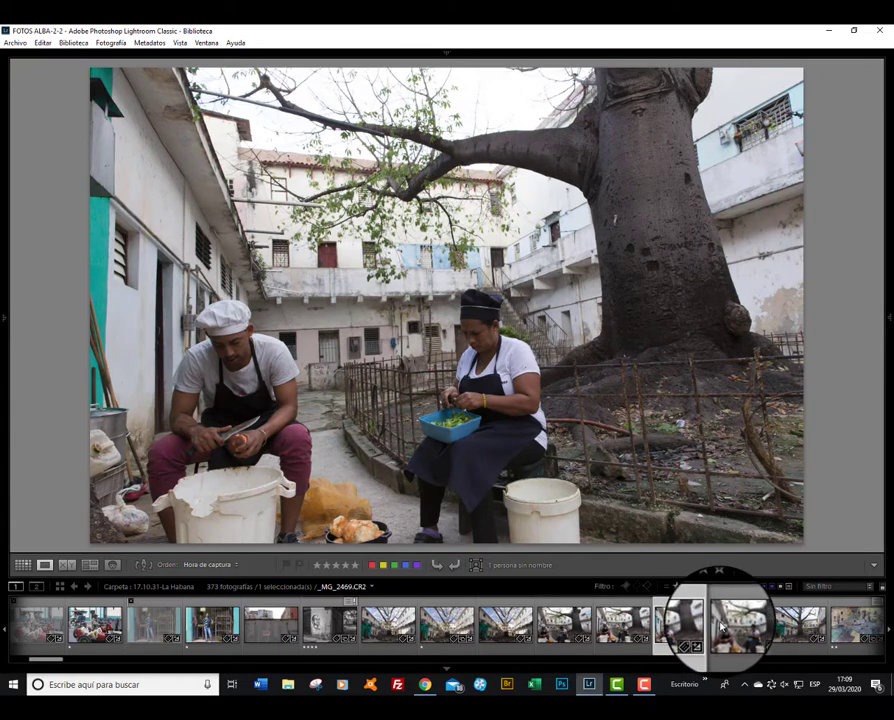
click(740, 625)
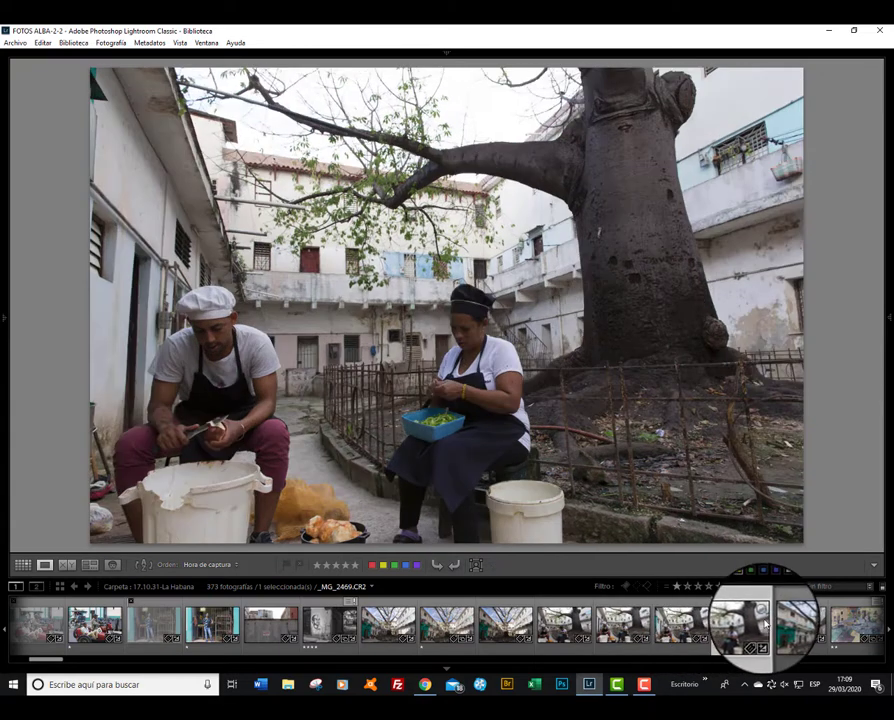
click(787, 625)
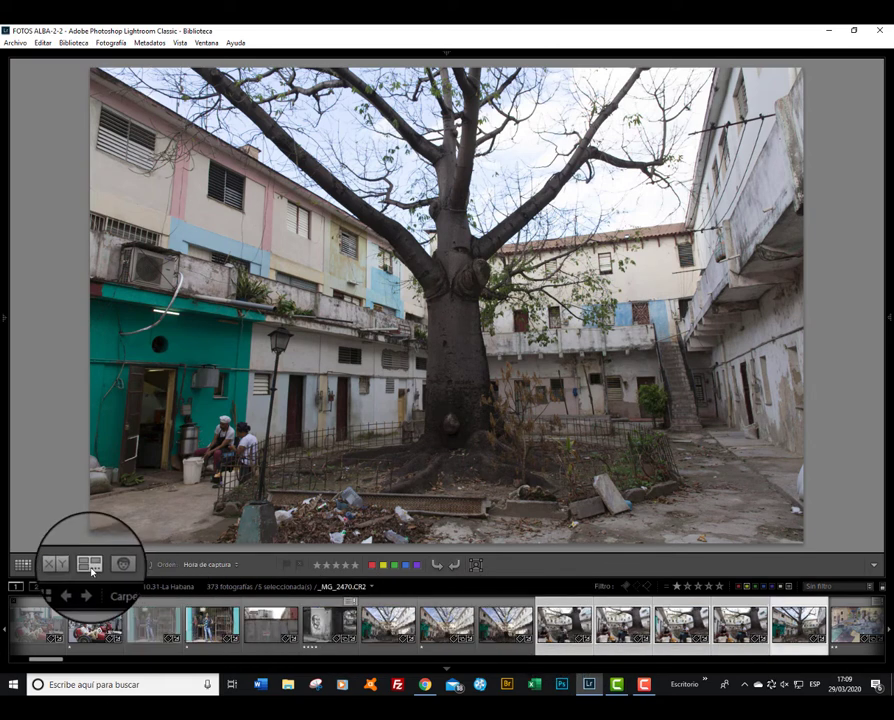
click(90, 565)
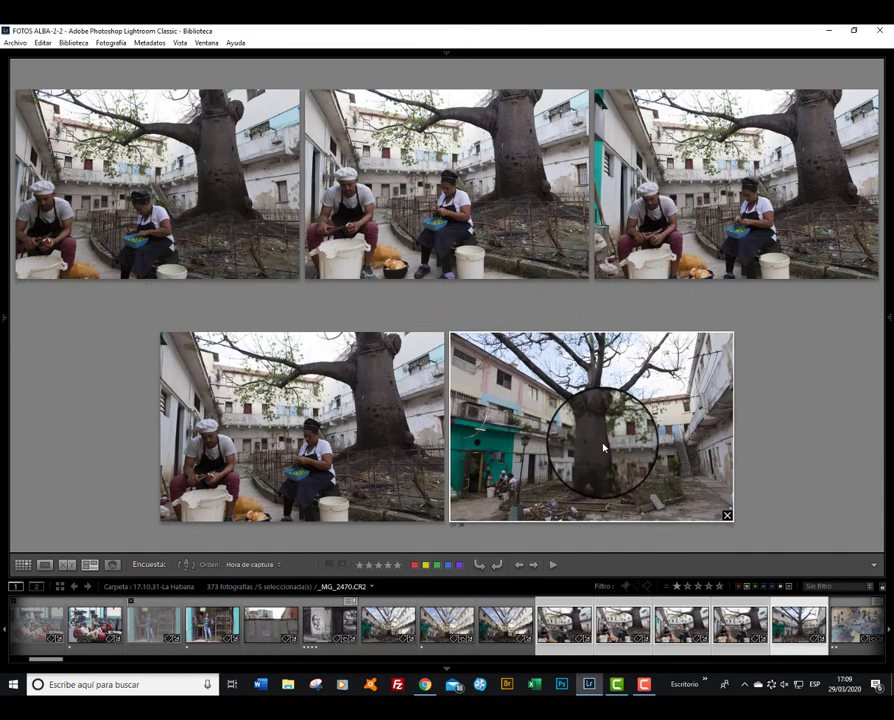
Drop the tree photo and the top-left cooks shot from the survey, flagging it rejected
click(728, 517)
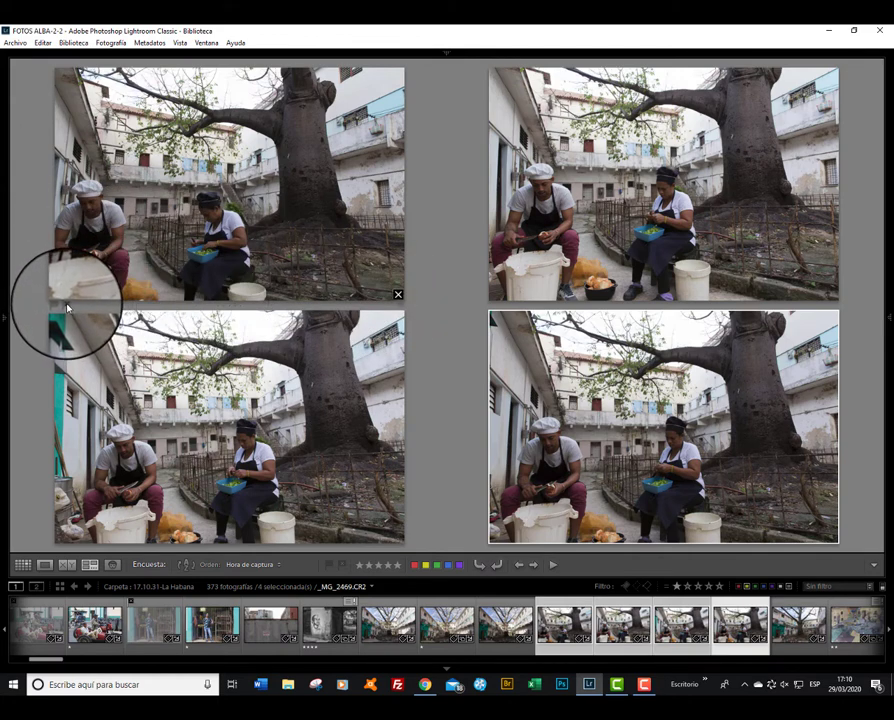
click(398, 295)
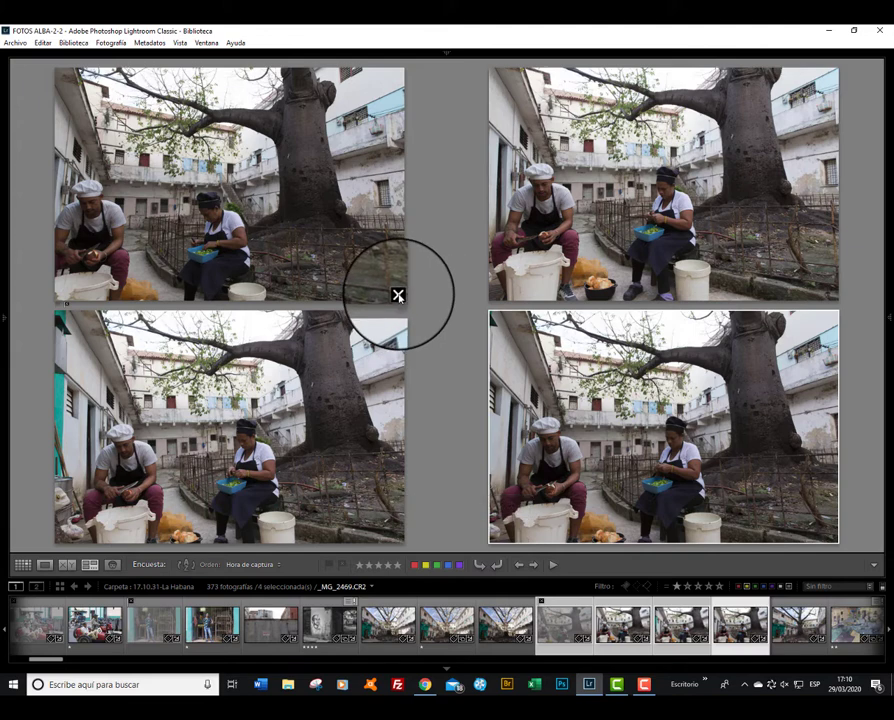
click(398, 295)
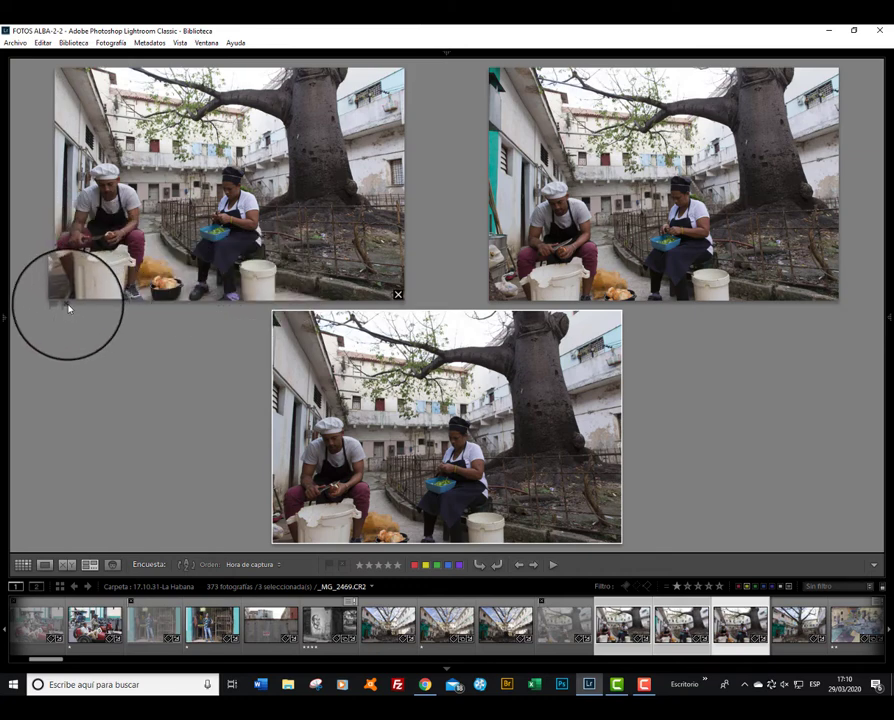
key(x)
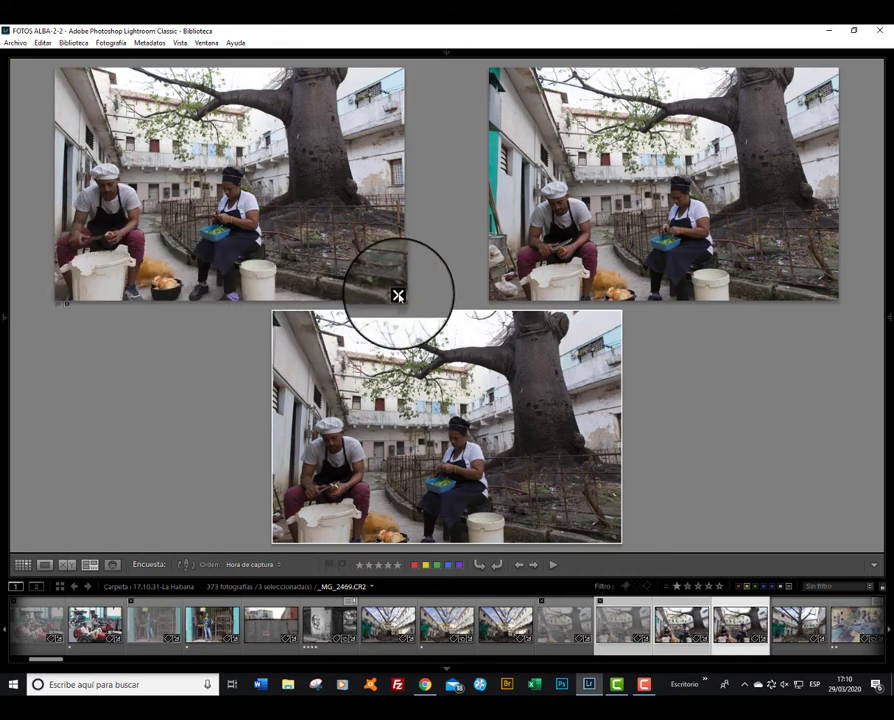
click(397, 296)
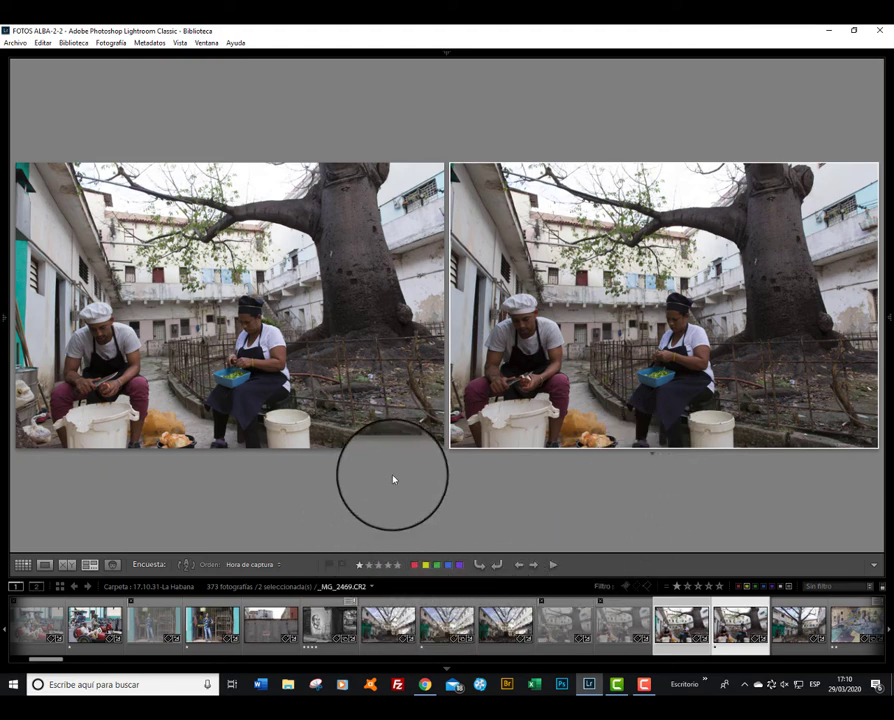
Keep only _MG_2469, inspect the woman and the chef's hands at 1:1, then return to Grid
click(436, 444)
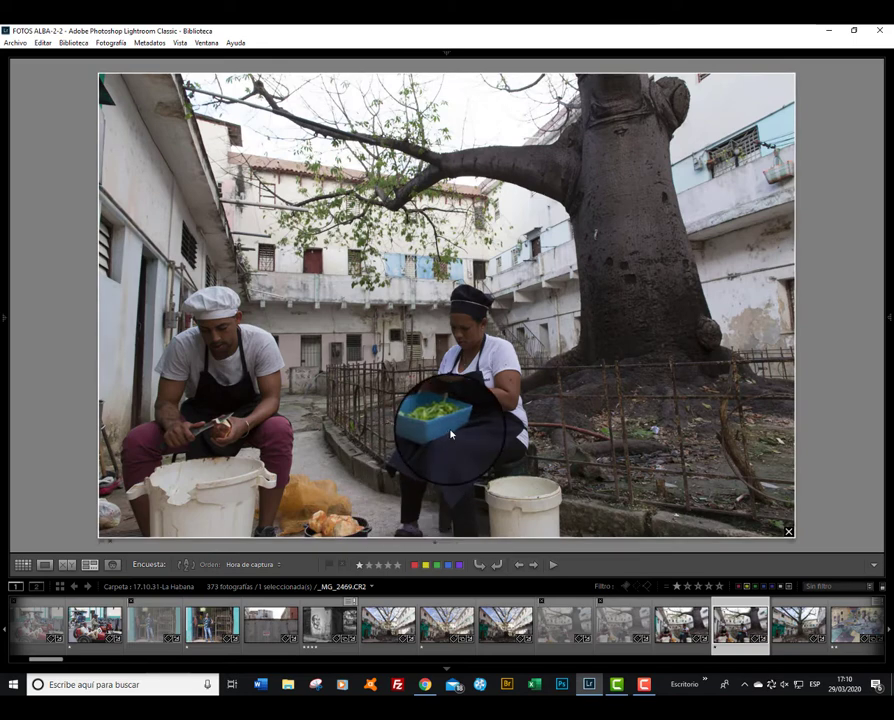
mouse_move(482, 466)
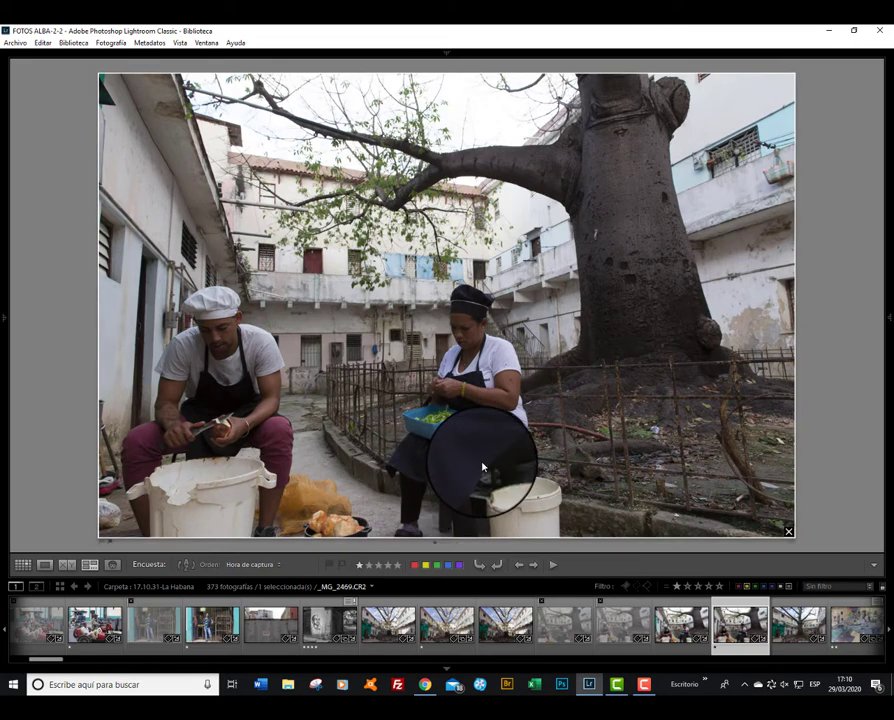
key(e)
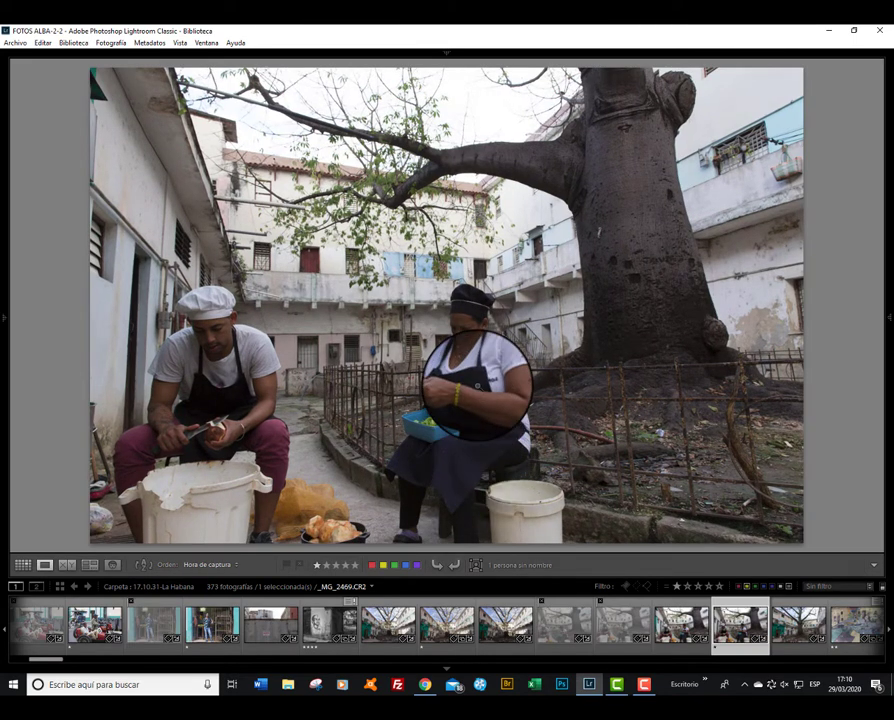
click(476, 385)
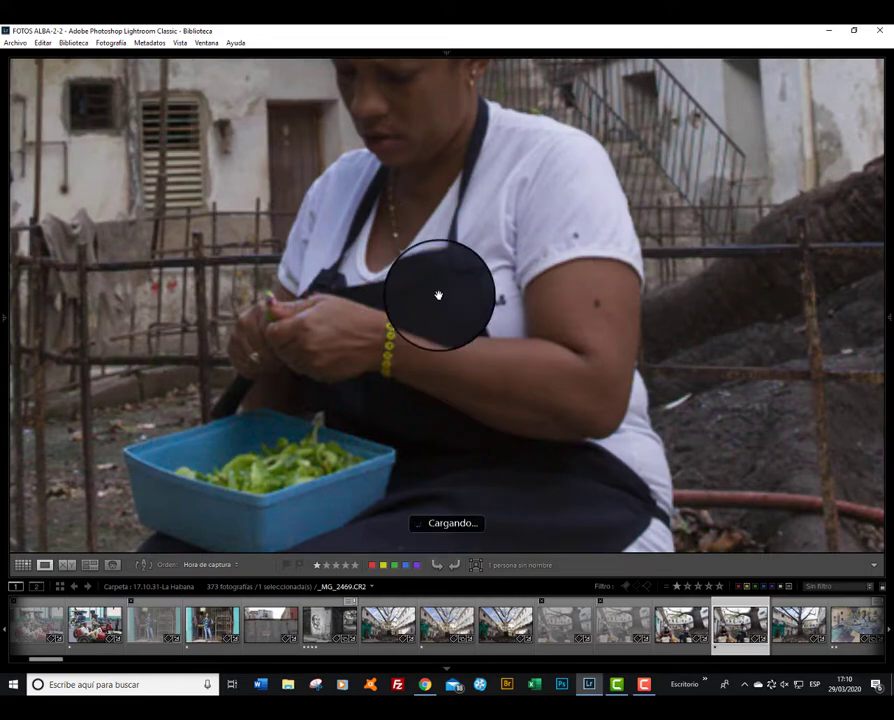
mouse_move(476, 385)
mouse_down()
mouse_move(333, 345)
mouse_move(580, 364)
mouse_up()
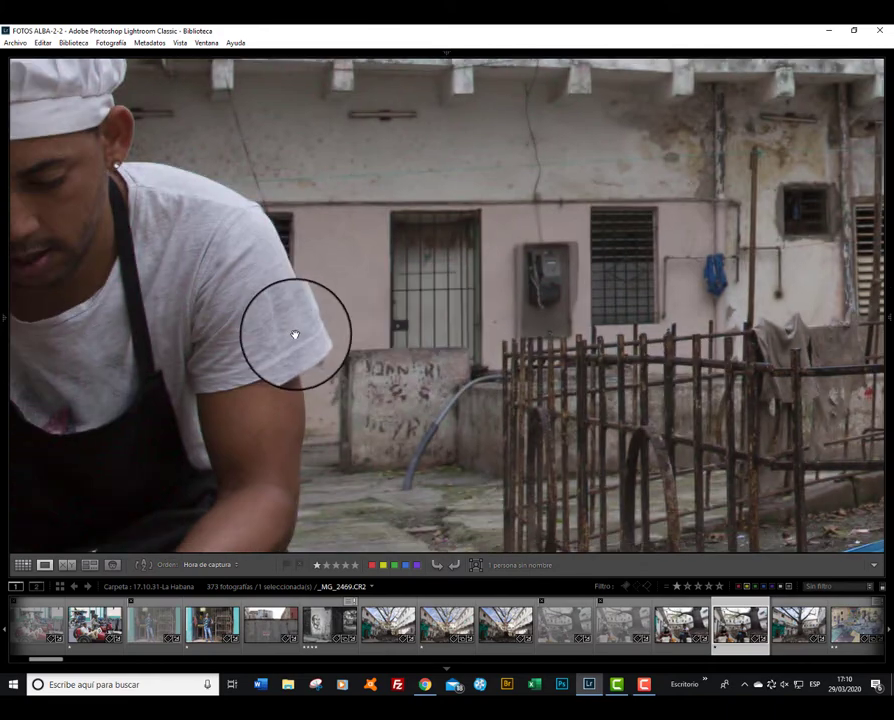
drag(296, 336, 560, 376)
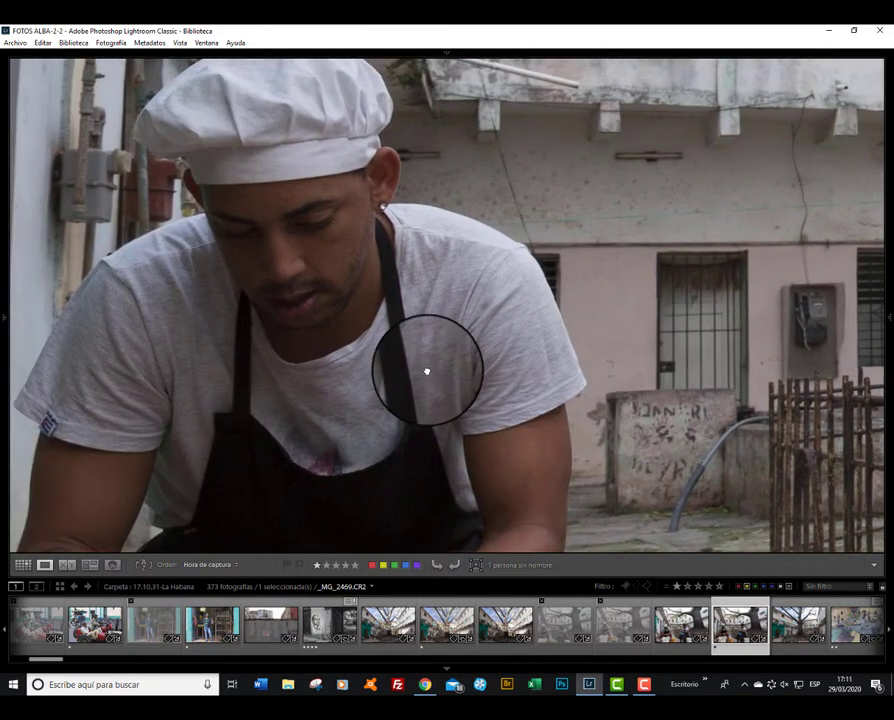
mouse_move(428, 370)
mouse_down()
mouse_move(508, 320)
mouse_move(472, 368)
mouse_move(538, 276)
mouse_move(521, 323)
mouse_move(524, 385)
mouse_move(499, 418)
mouse_up()
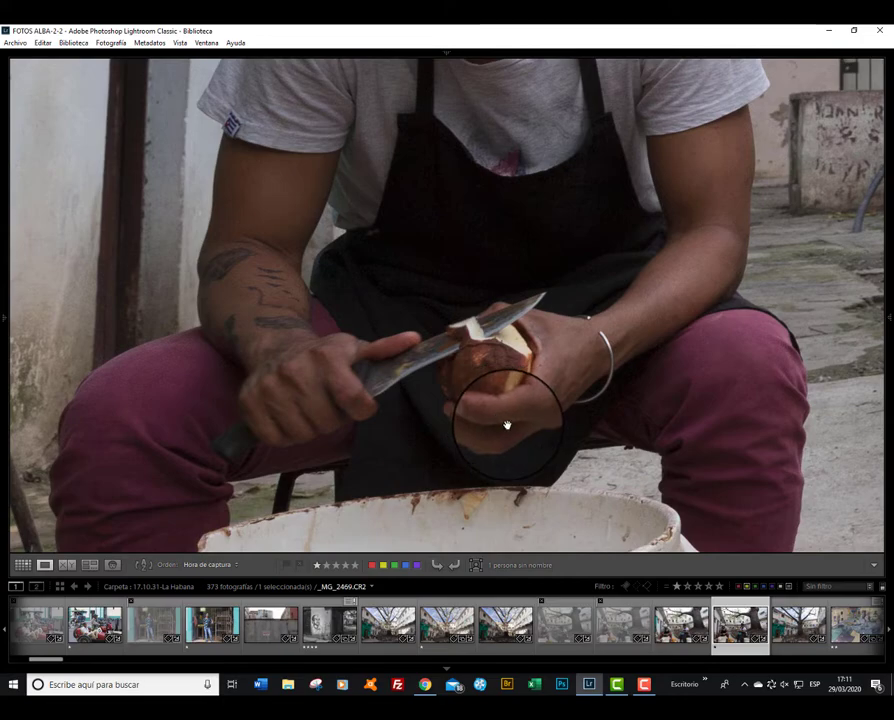
click(507, 425)
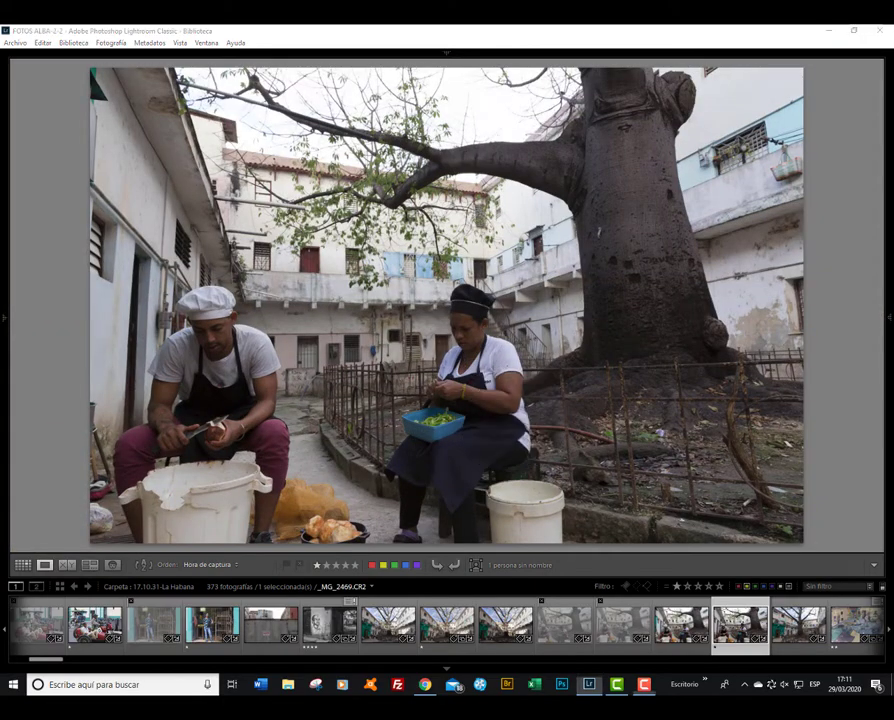
key(g)
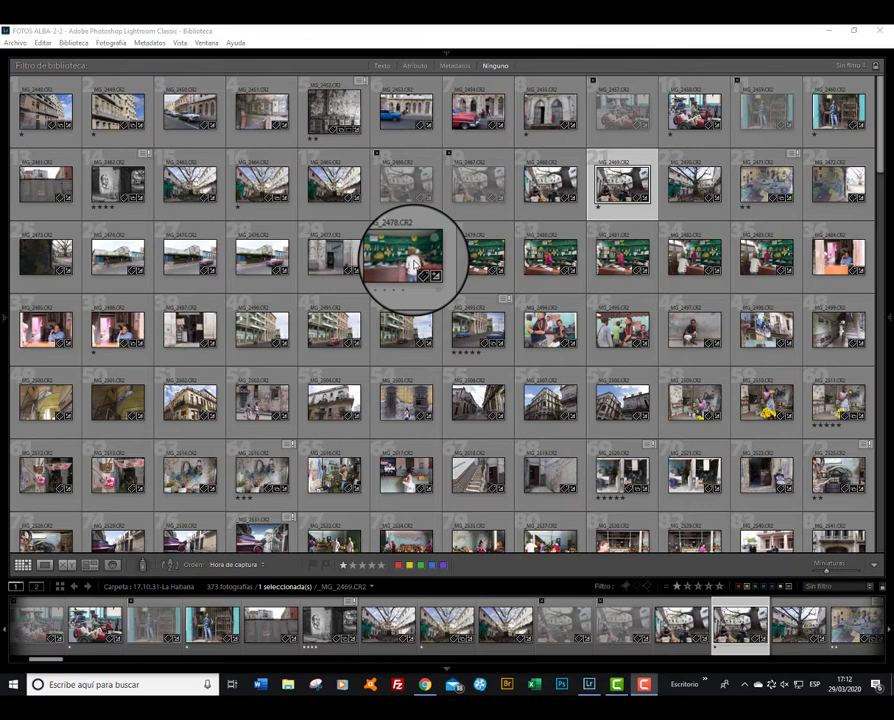
Compare the six burst photos _MG_2478–_MG_2483, advancing the candidate through the frames
click(412, 262)
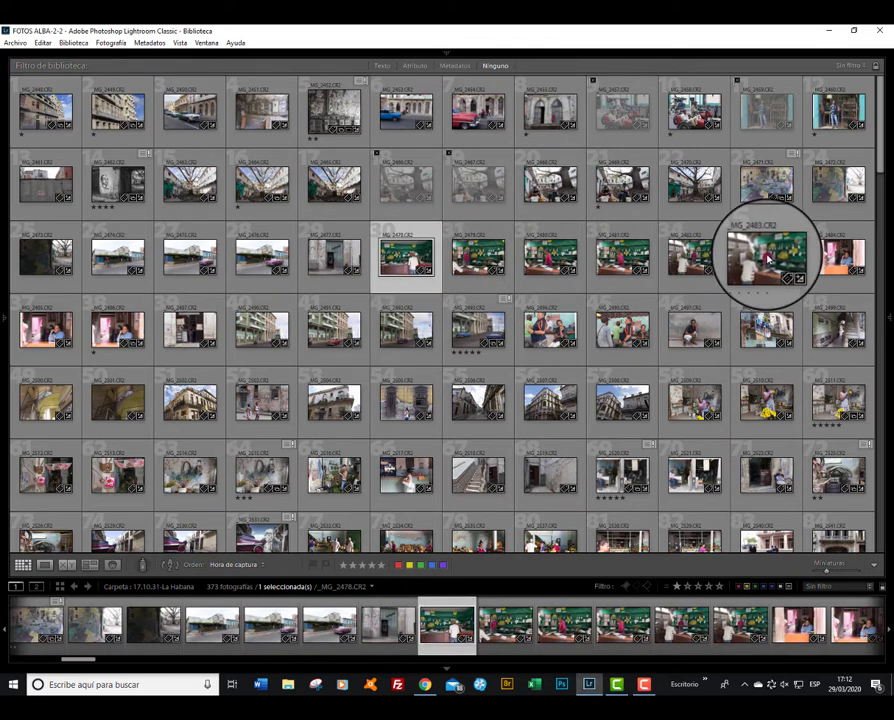
shift+click(768, 258)
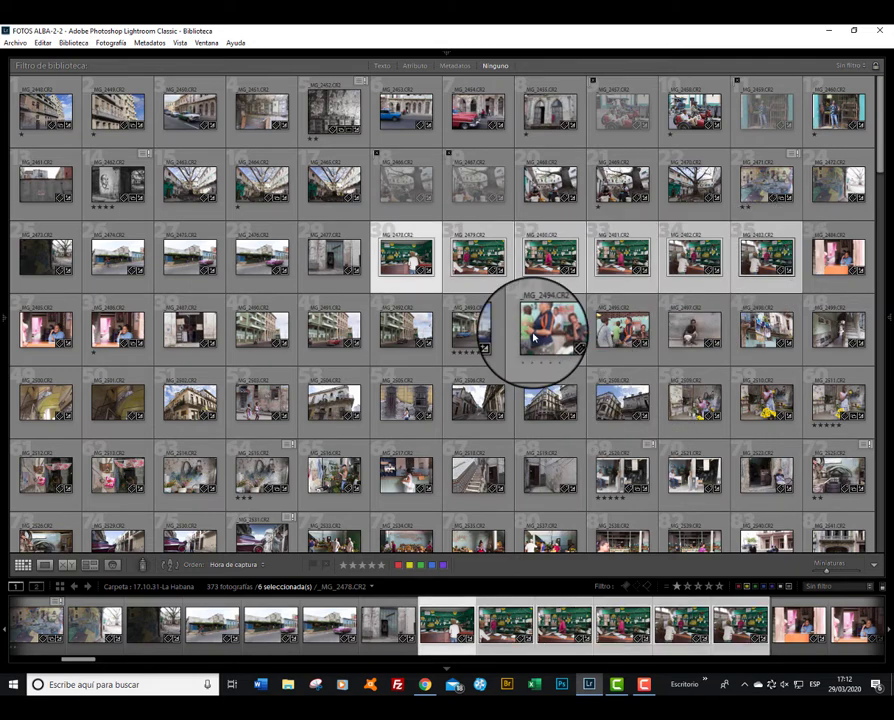
click(66, 566)
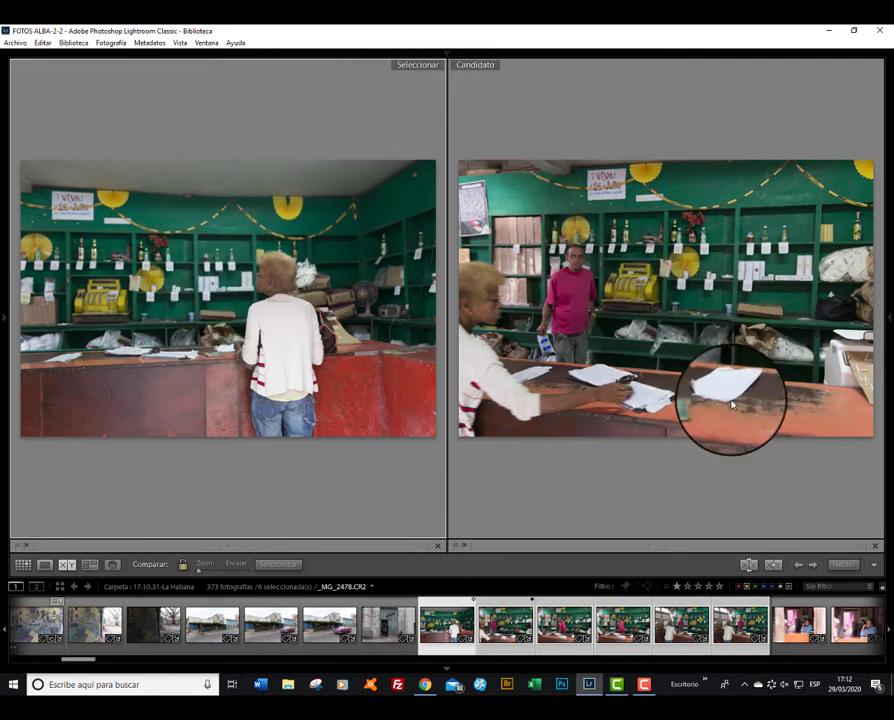
click(813, 566)
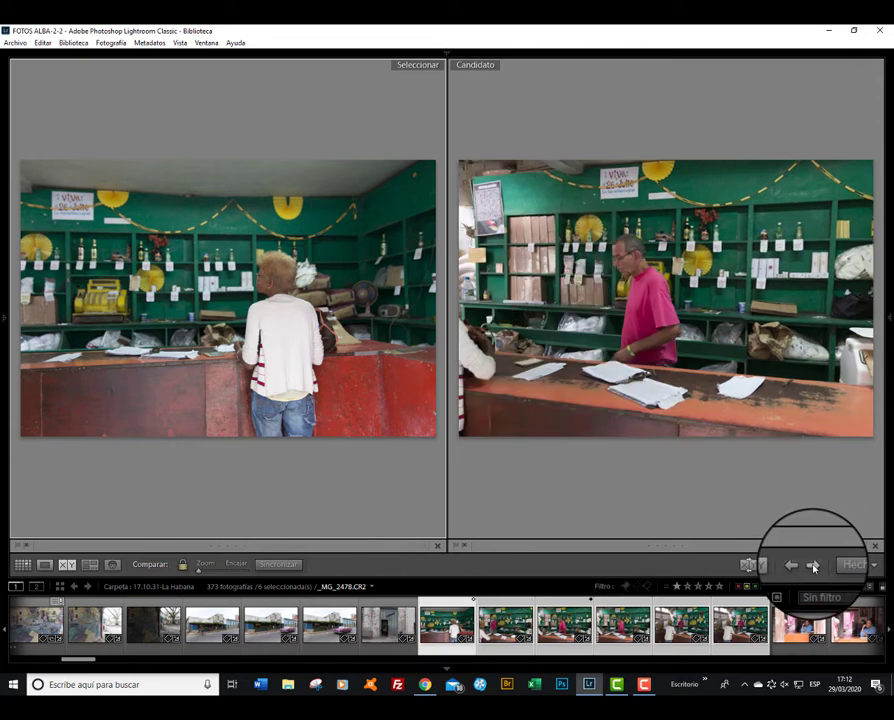
click(813, 566)
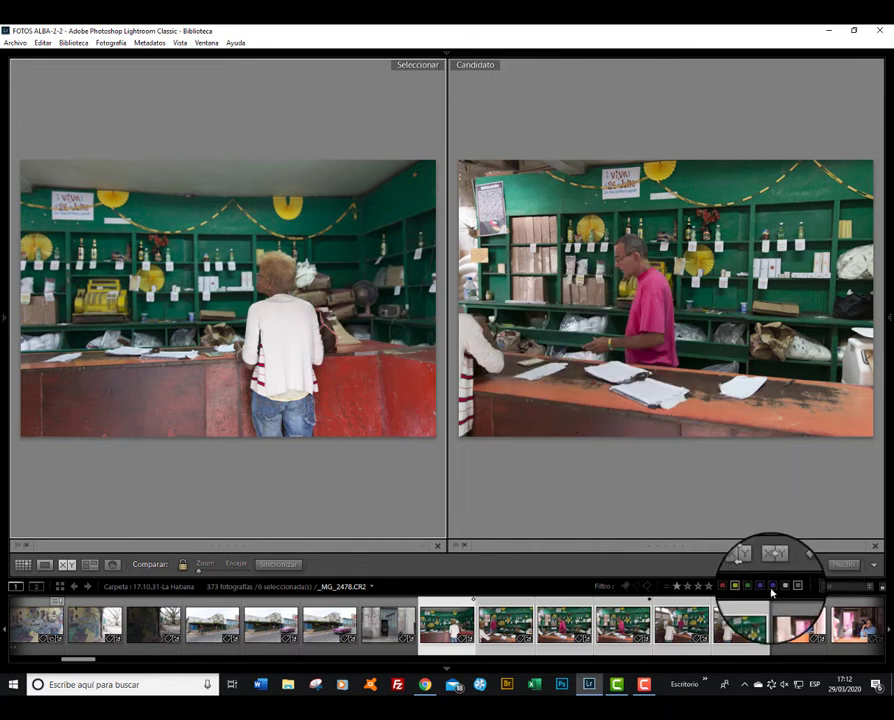
click(813, 566)
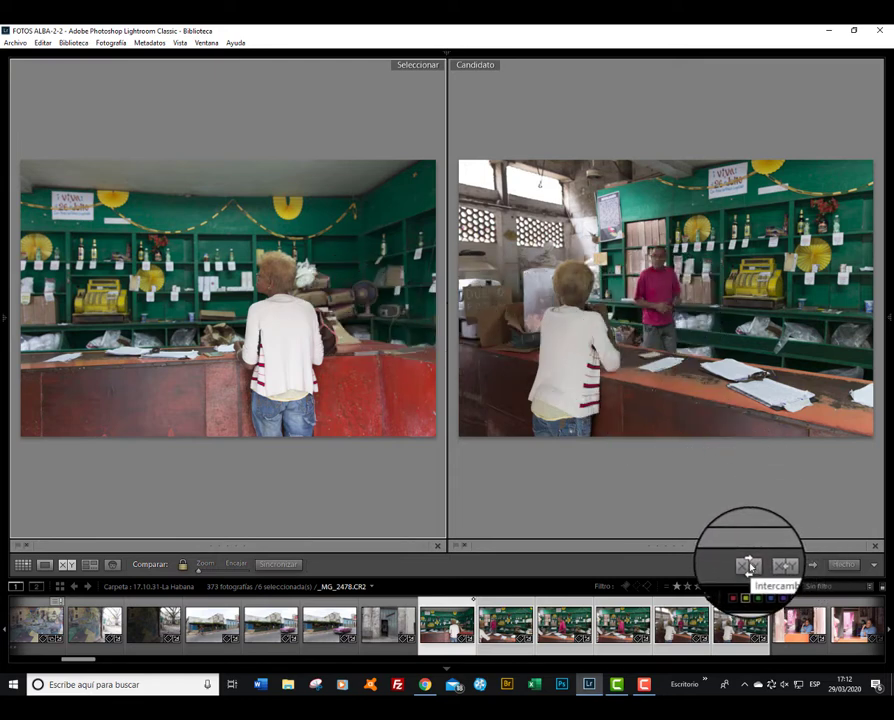
Swap select and candidate, advance two frames, and zoom both to 1:1 on the man's face
click(750, 566)
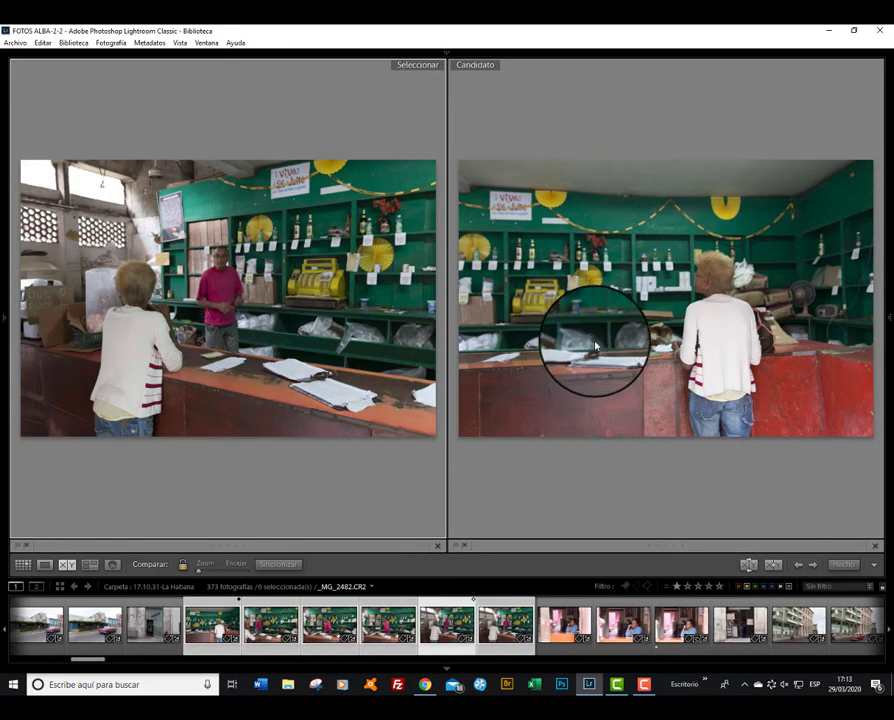
click(813, 566)
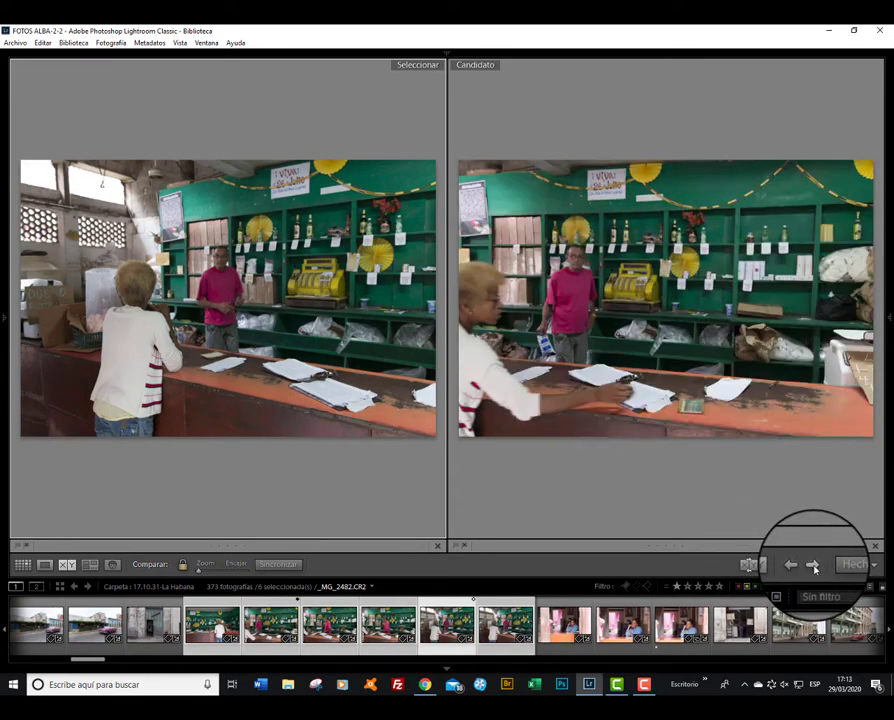
click(813, 566)
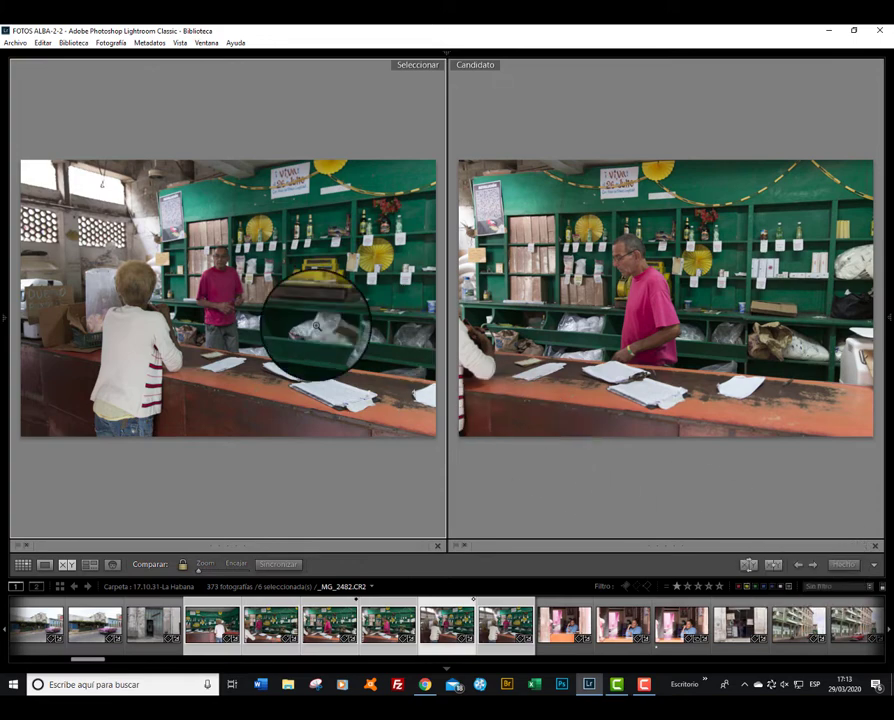
click(219, 271)
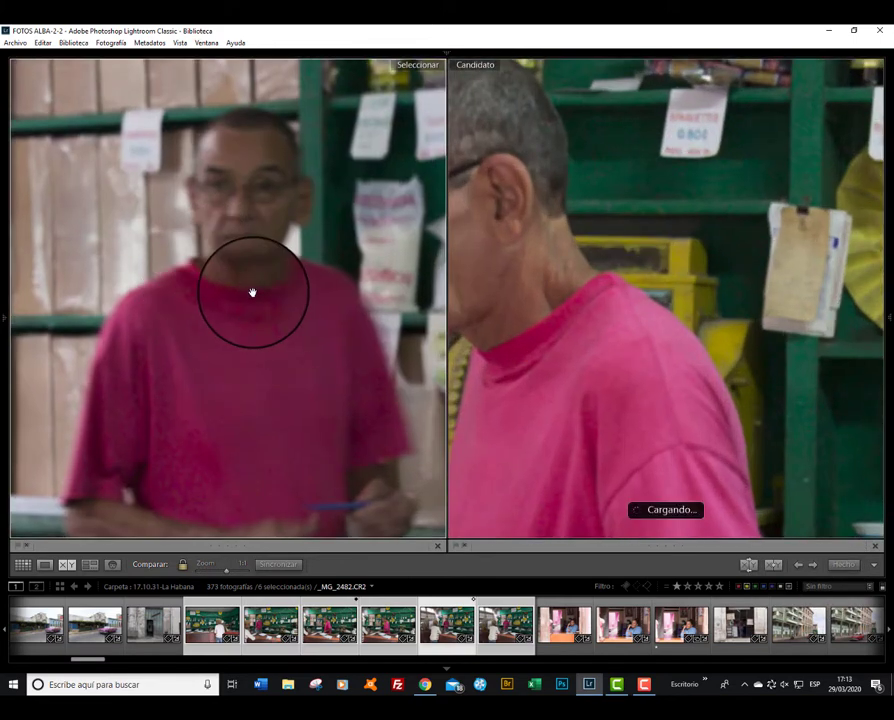
drag(276, 331, 438, 336)
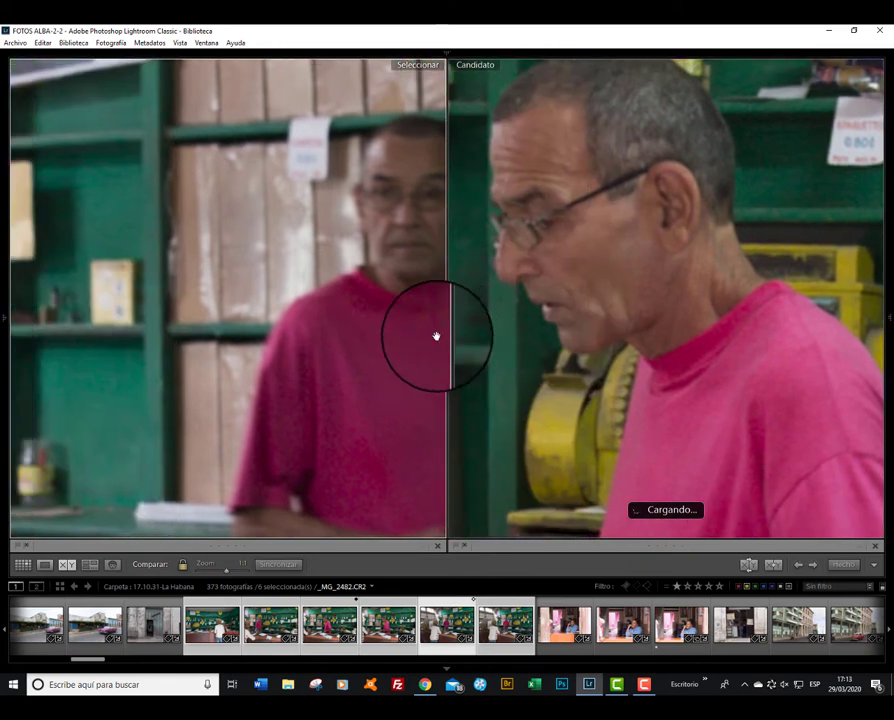
drag(300, 344, 272, 345)
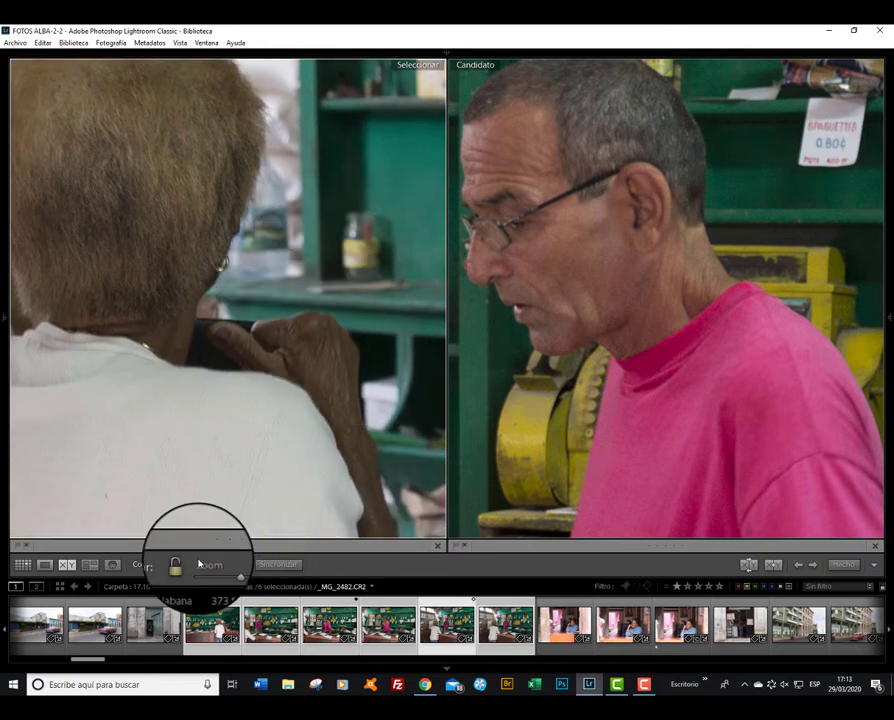
Step back two burst candidates at 1:1, then return both photos to fit view
key(Left)
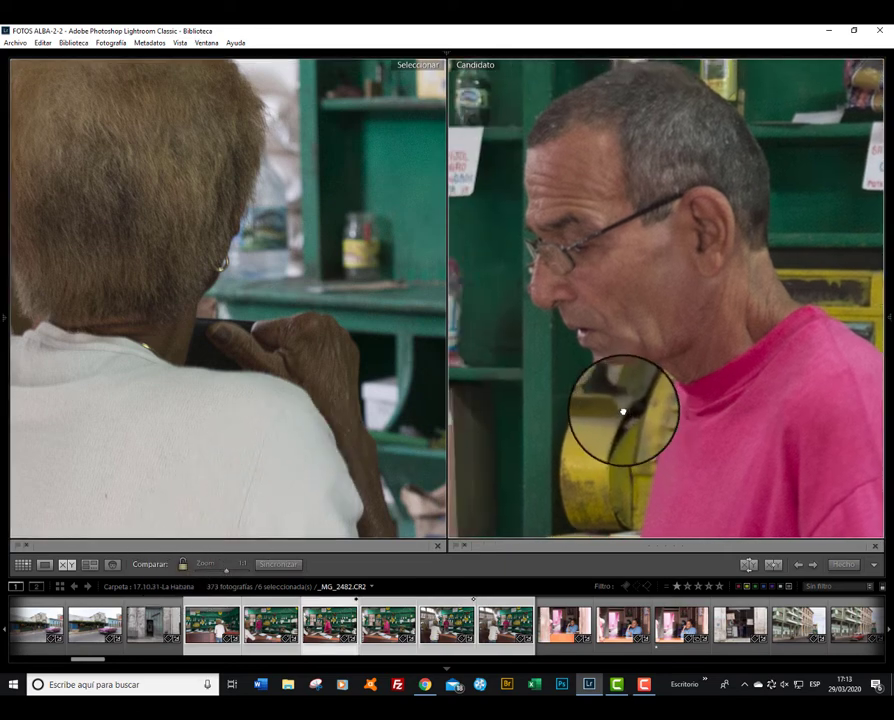
key(Left)
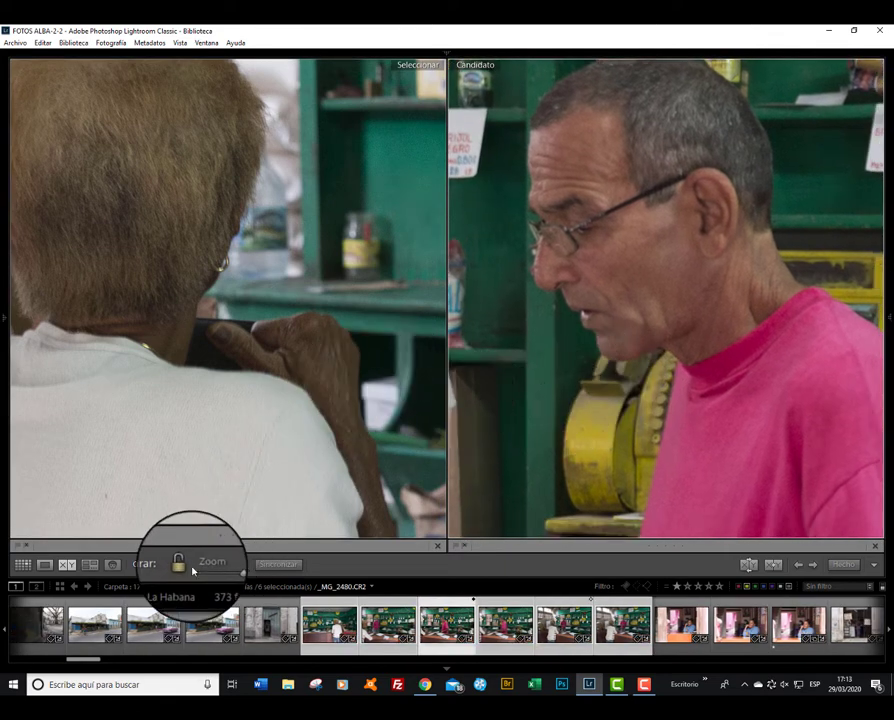
drag(268, 428, 259, 411)
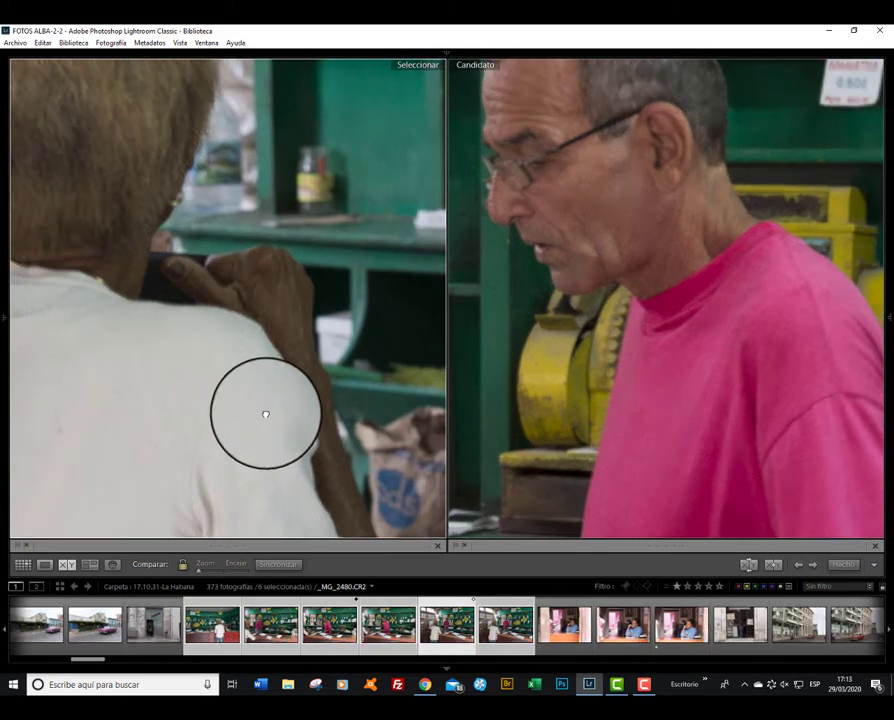
click(265, 414)
click(400, 514)
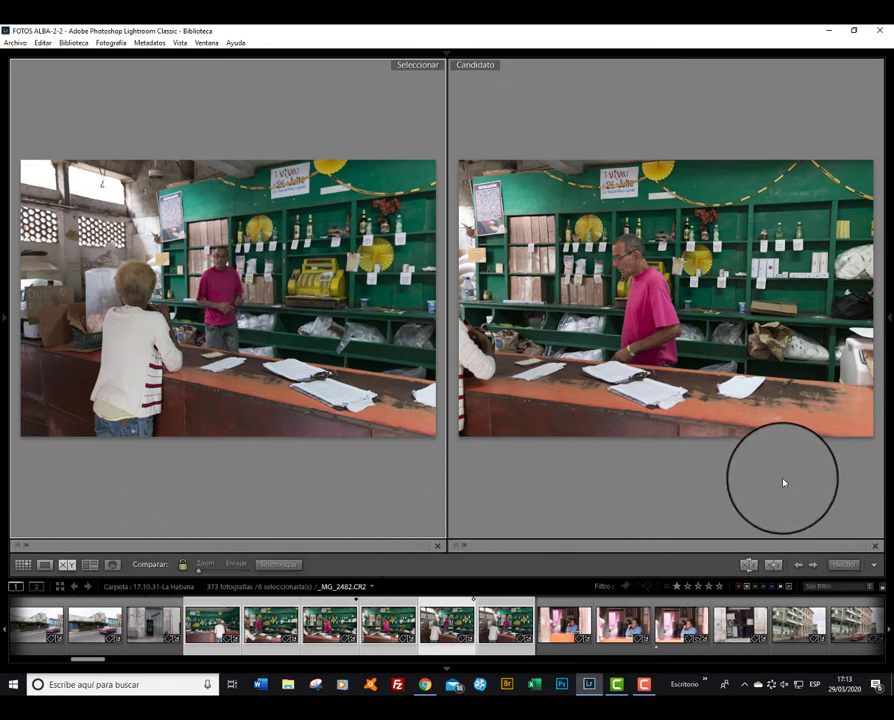
Advance the candidate two more shop frames and swap the compared photos
click(812, 568)
click(812, 568)
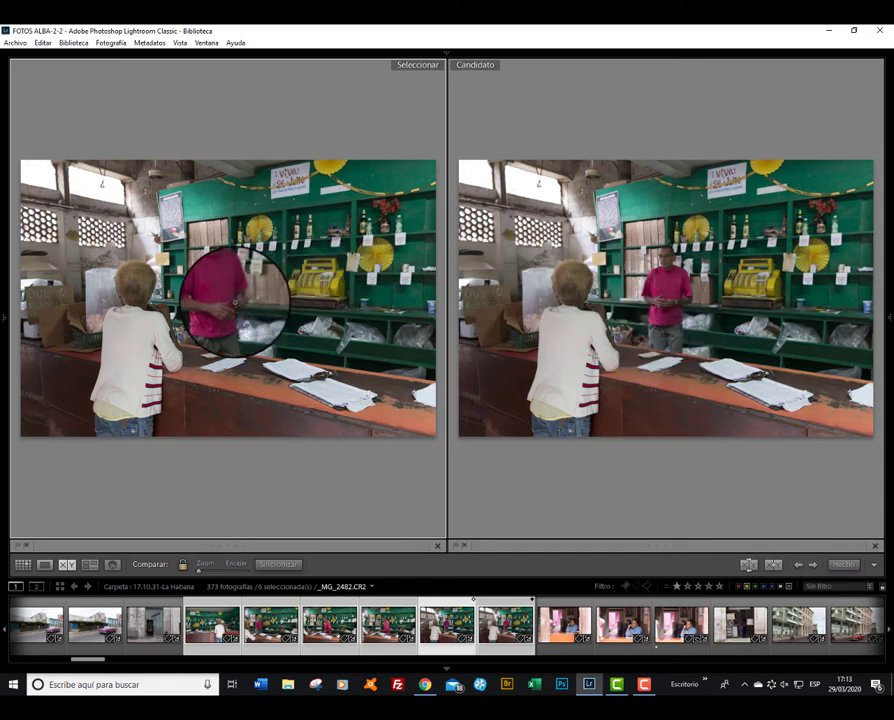
click(748, 567)
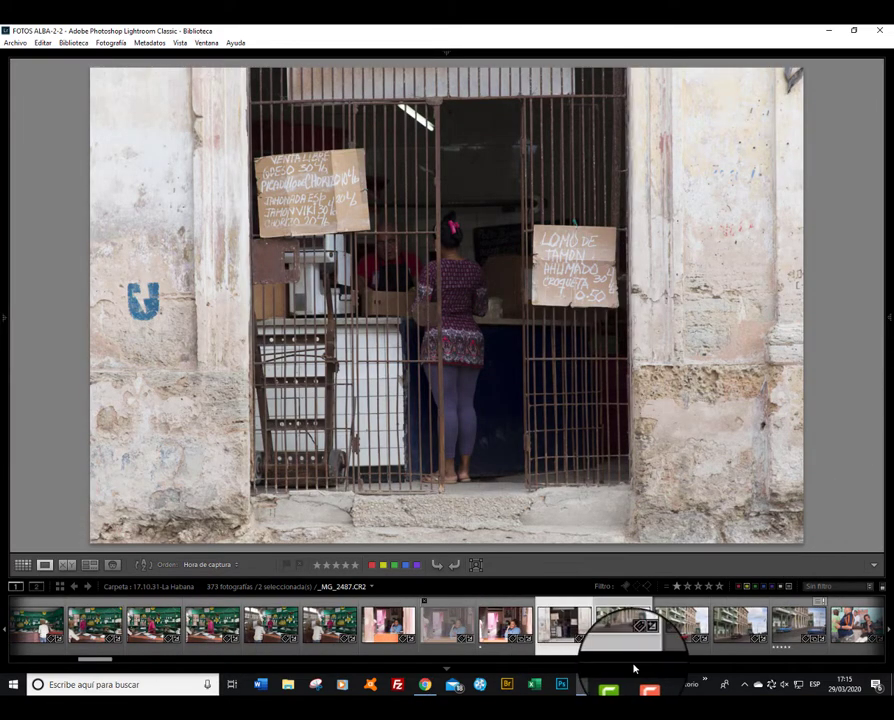
View the red car photo _MG_2491, the blue cars and the bar scene, then return to Grid
click(680, 622)
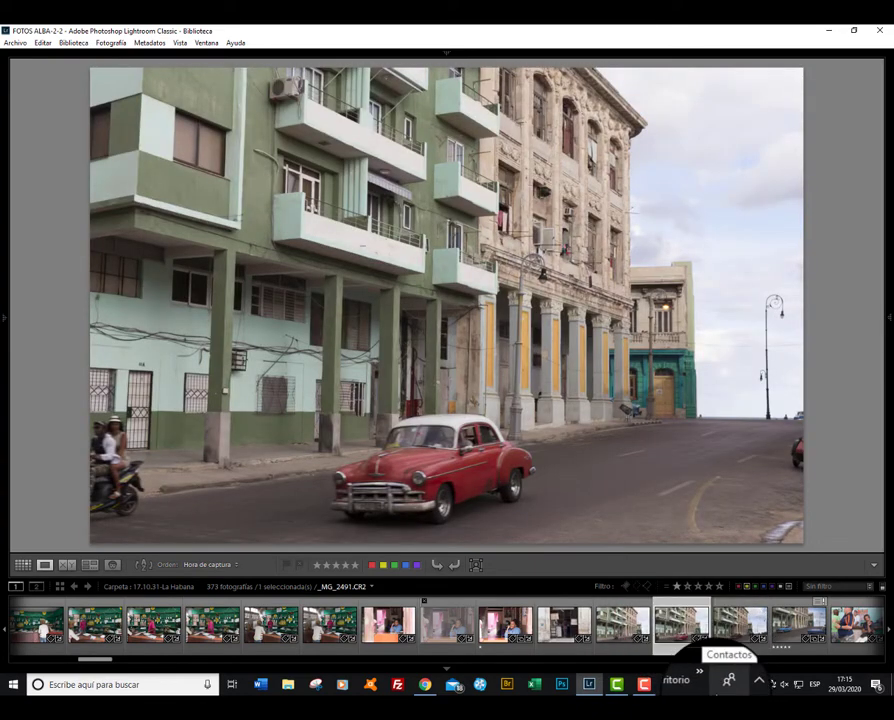
key(Right)
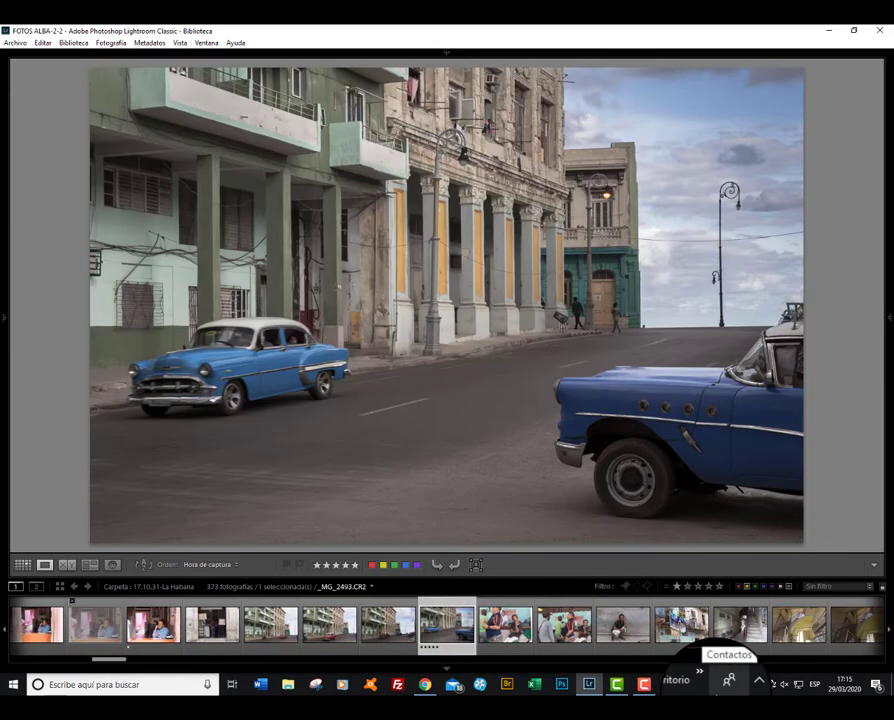
key(Right)
key(Right)
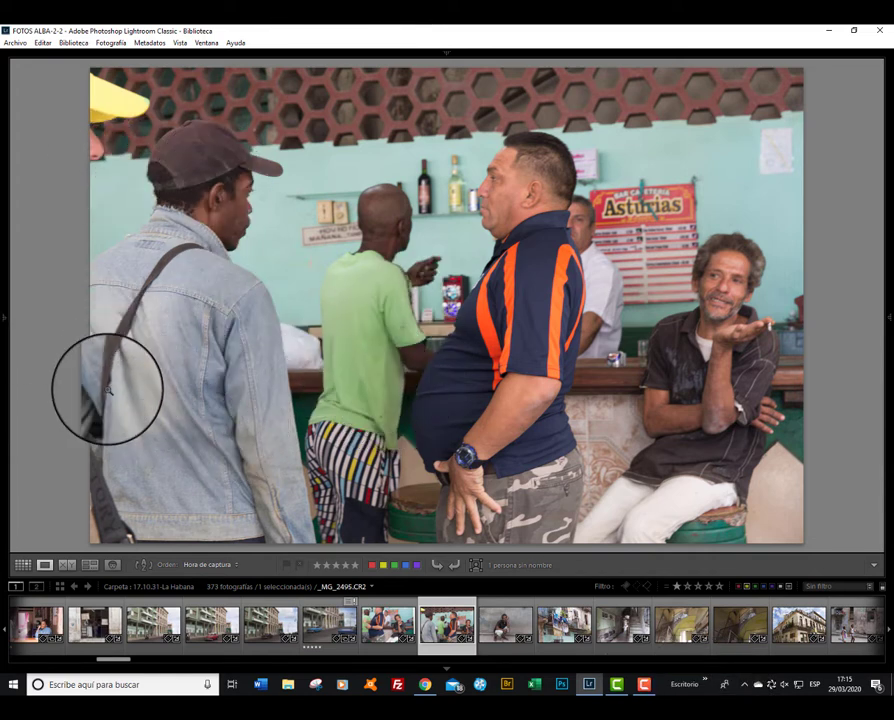
click(22, 566)
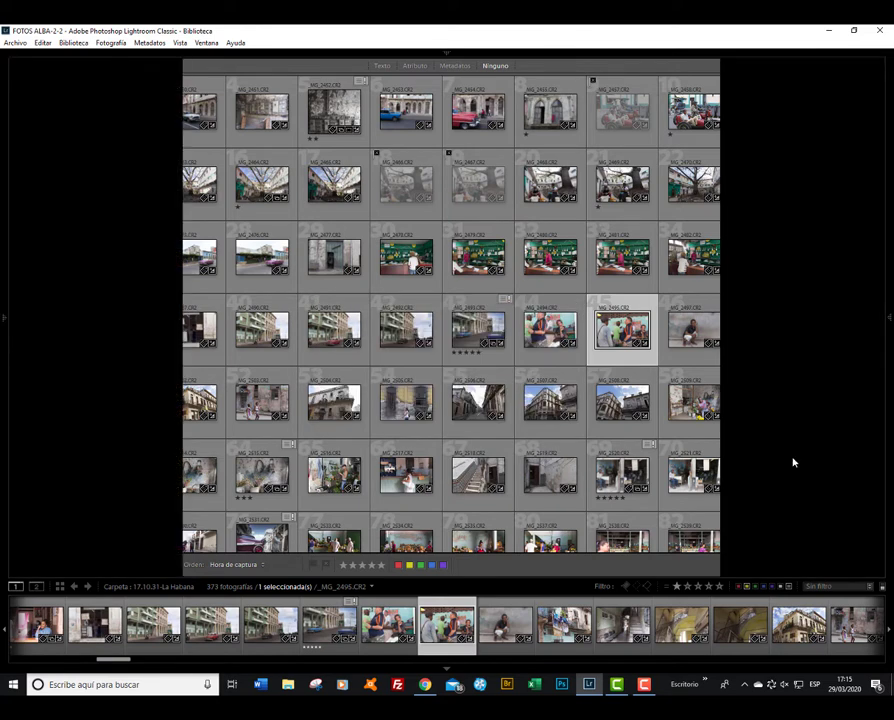
Restore the side panels and filter the grid by Atributo to the red colour label
key(Tab)
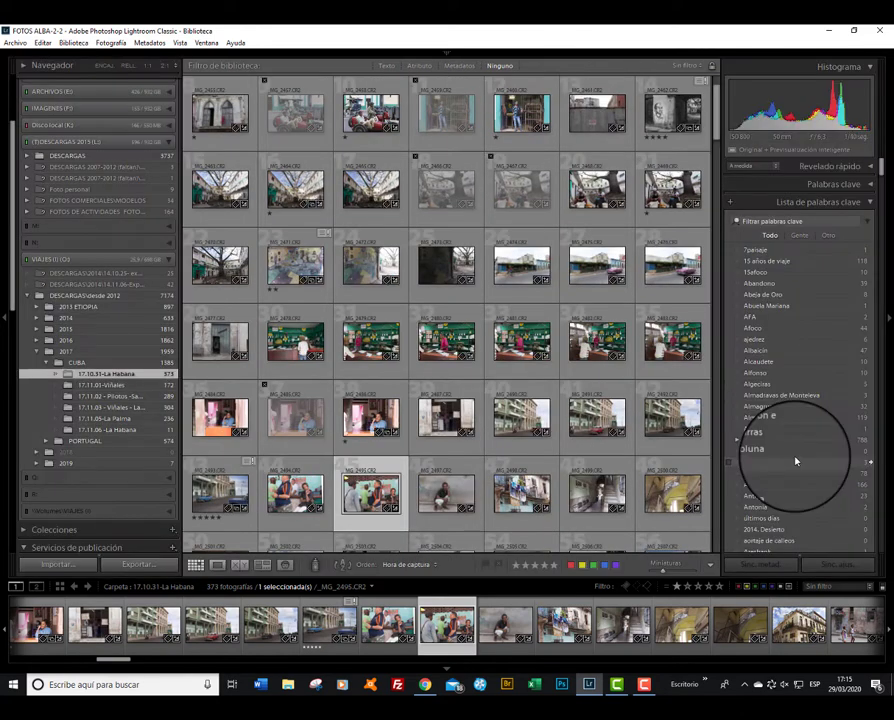
click(419, 66)
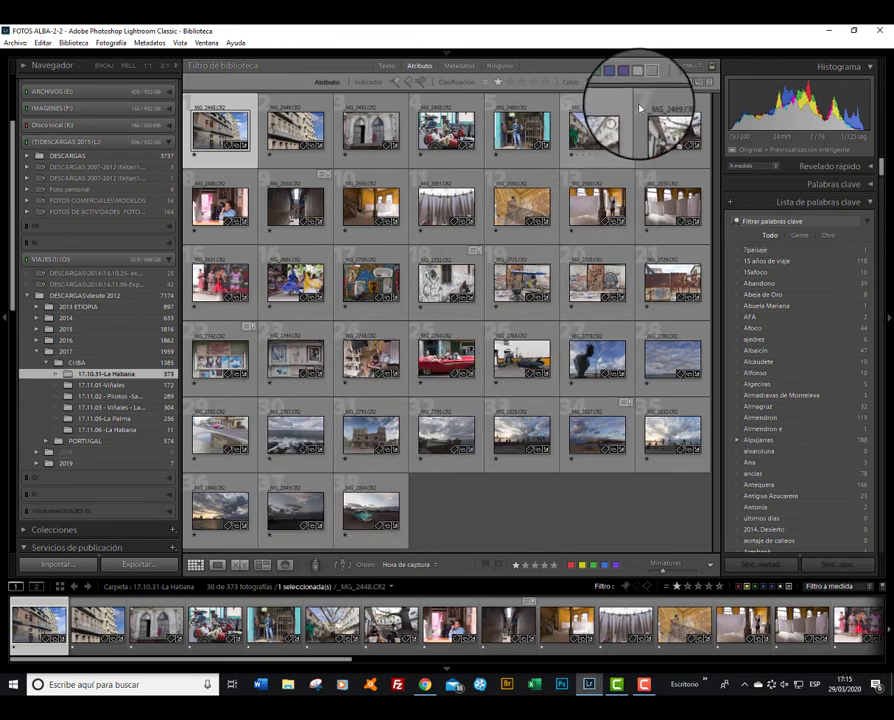
click(600, 83)
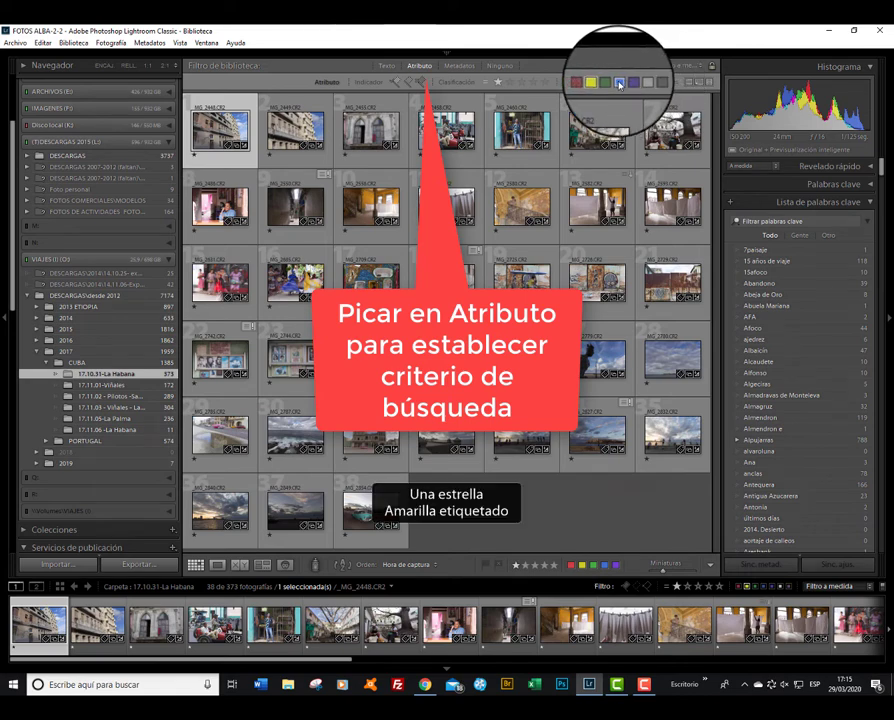
click(591, 83)
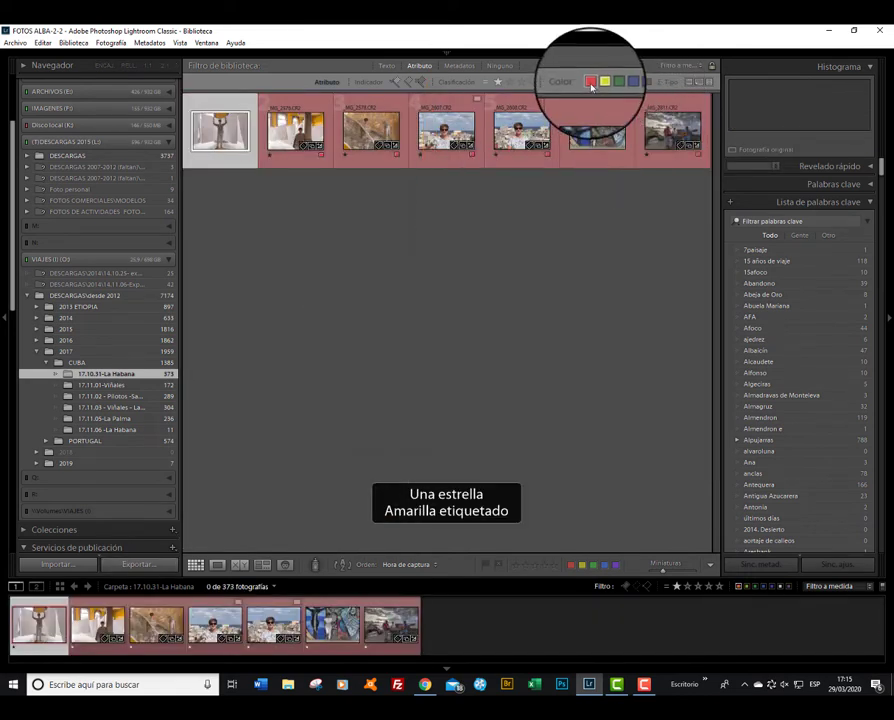
mouse_move(598, 130)
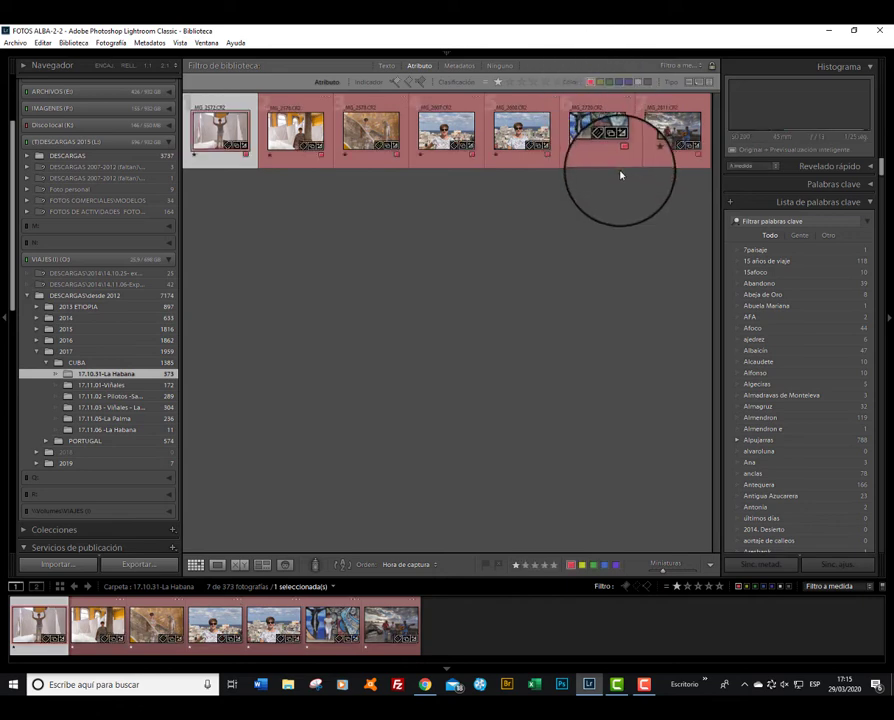
Clear the red label filter and show only photos rated exactly three stars ('Clasificación igual a')
click(591, 82)
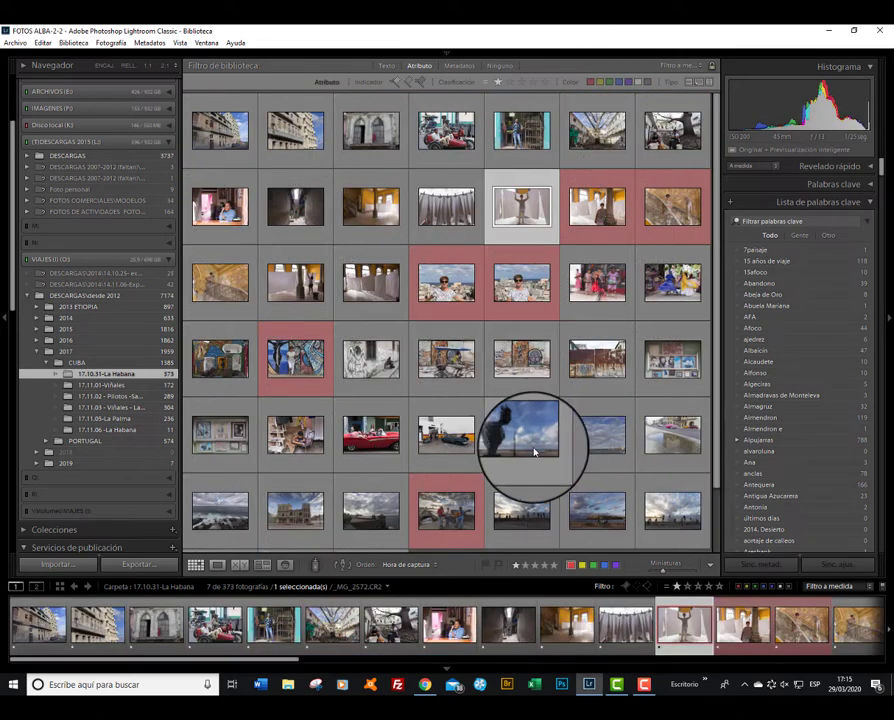
scroll(716, 490, down, 2)
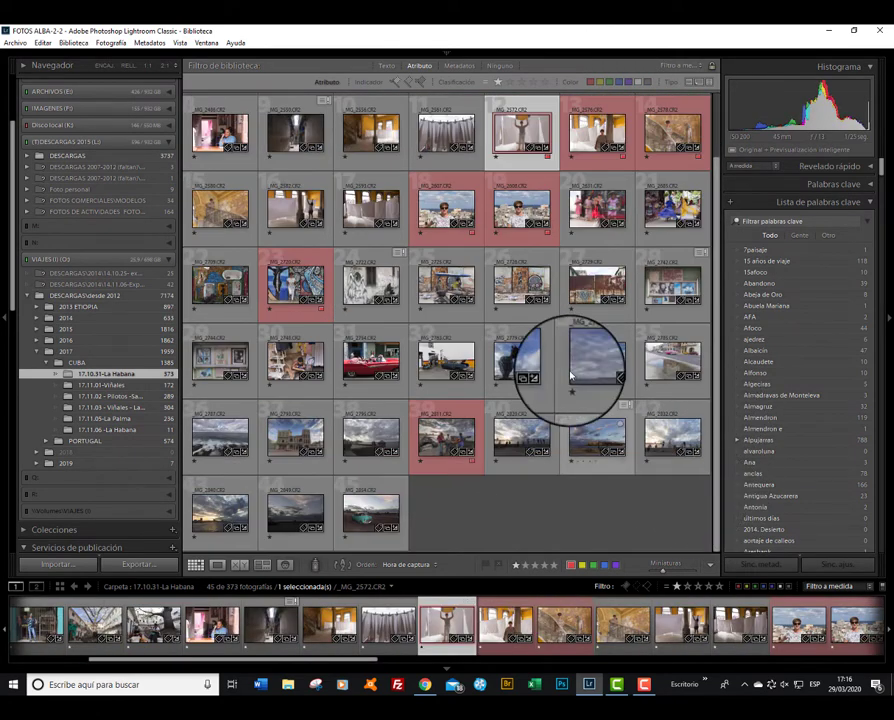
click(486, 85)
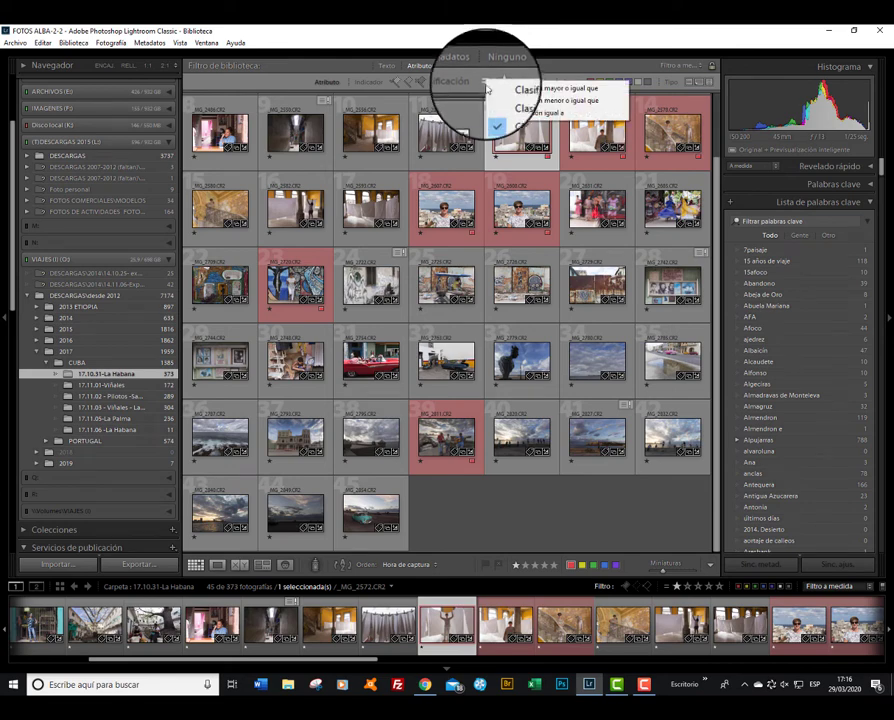
click(489, 90)
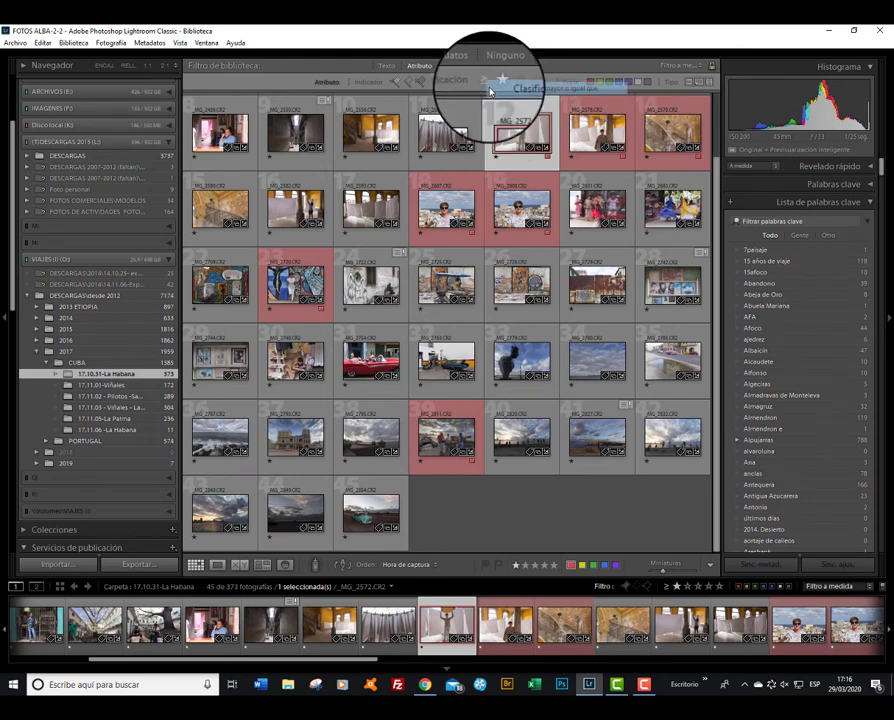
click(492, 84)
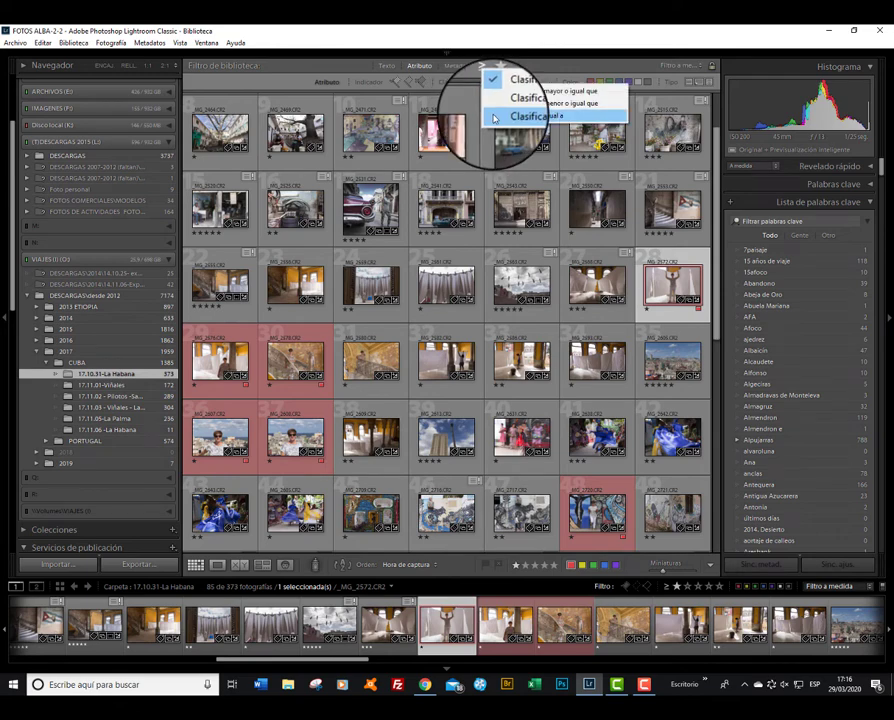
click(493, 117)
click(486, 81)
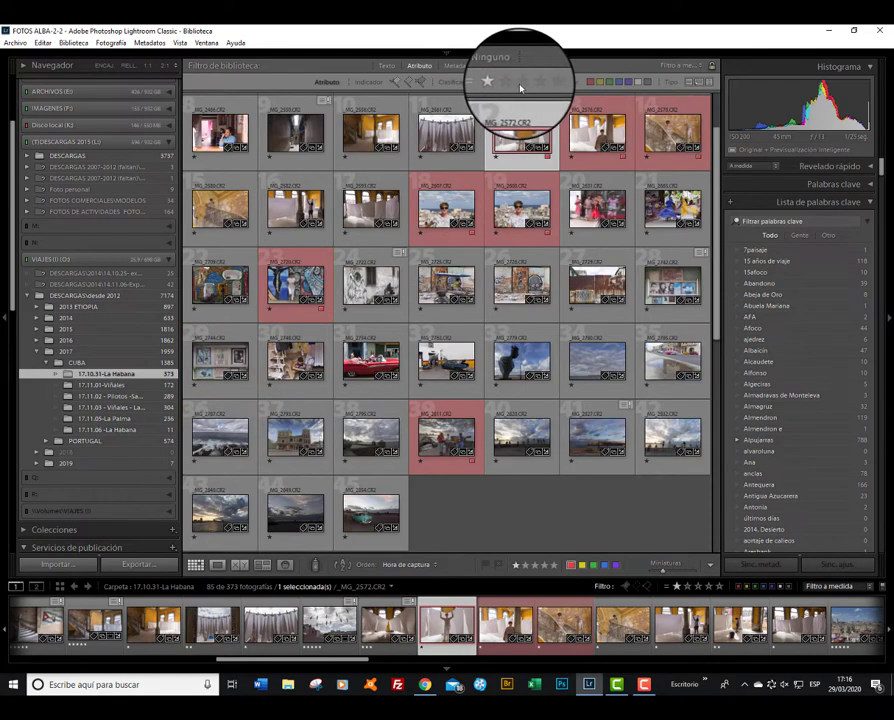
click(522, 82)
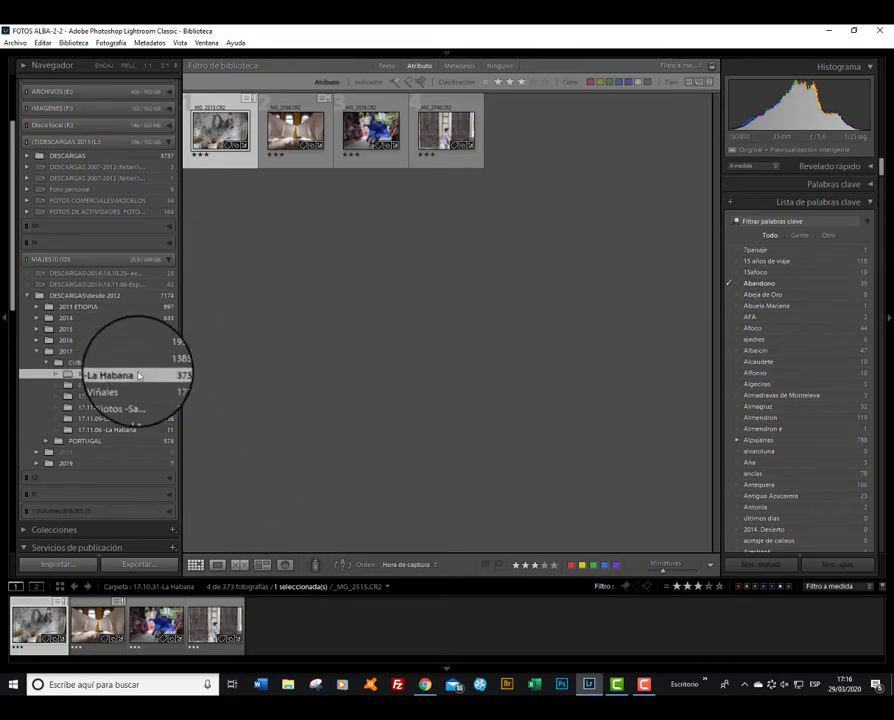
Set the Library Filter to Ninguno and drag one thumbnail to a new grid position
click(505, 69)
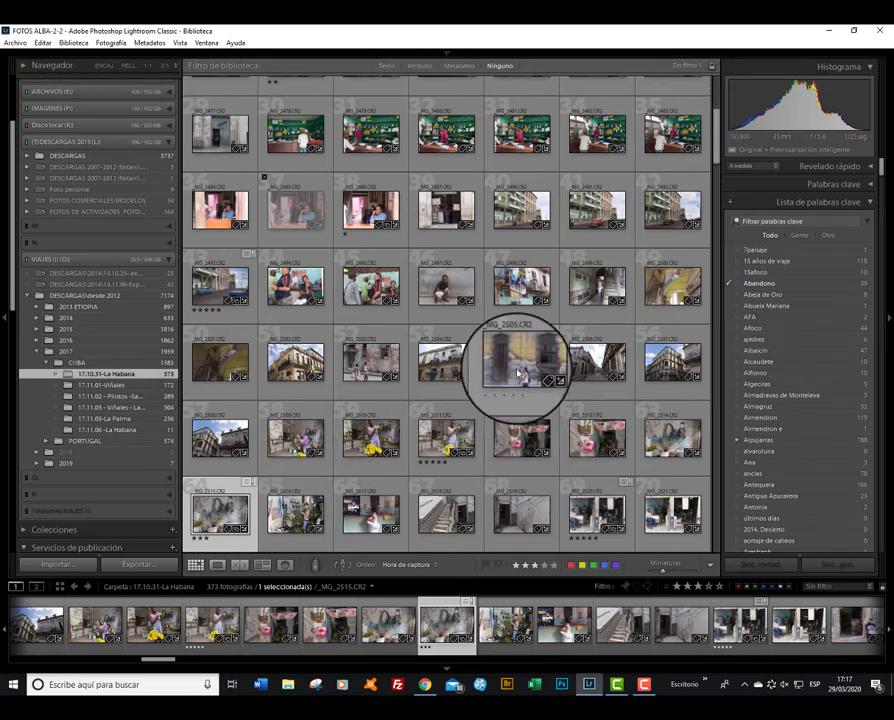
mouse_move(511, 375)
mouse_down()
mouse_move(322, 297)
mouse_move(337, 290)
mouse_up()
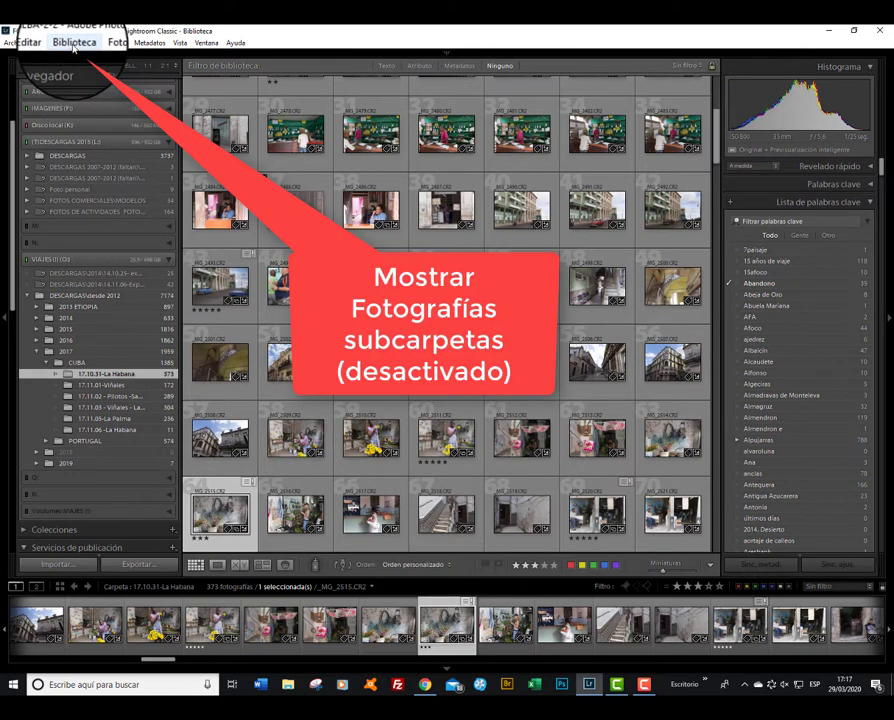
Untick Biblioteca > Mostrar fotografías de subcarpetas so parent folders exclude subfolder photos
click(73, 44)
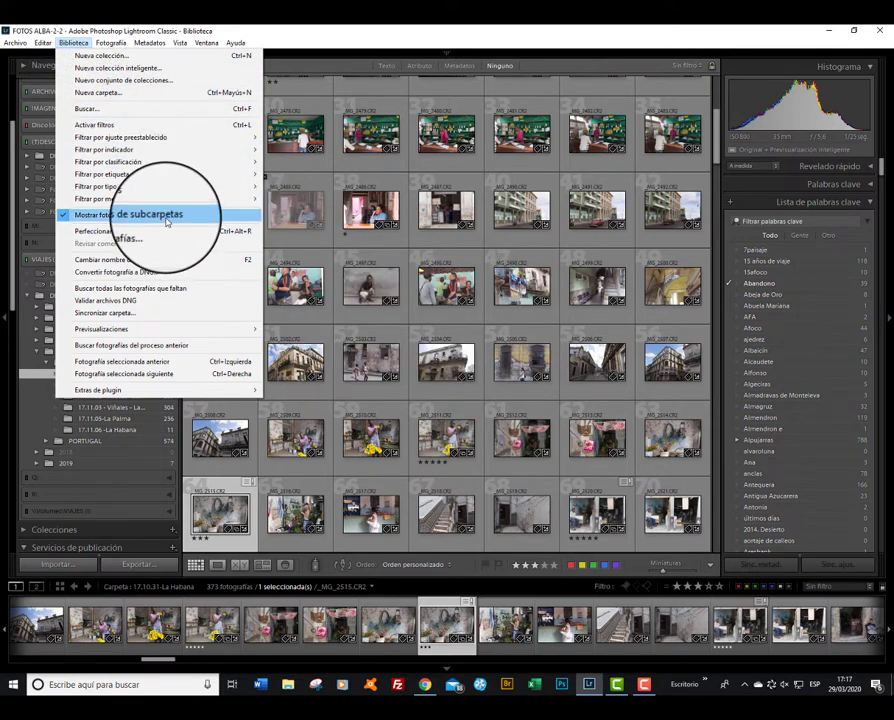
click(63, 216)
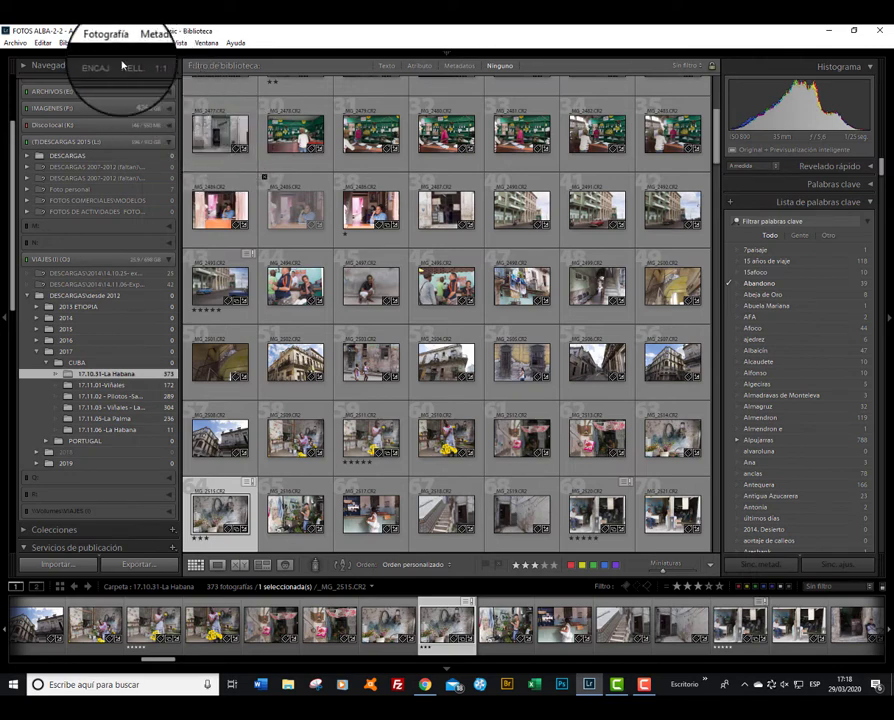
click(110, 43)
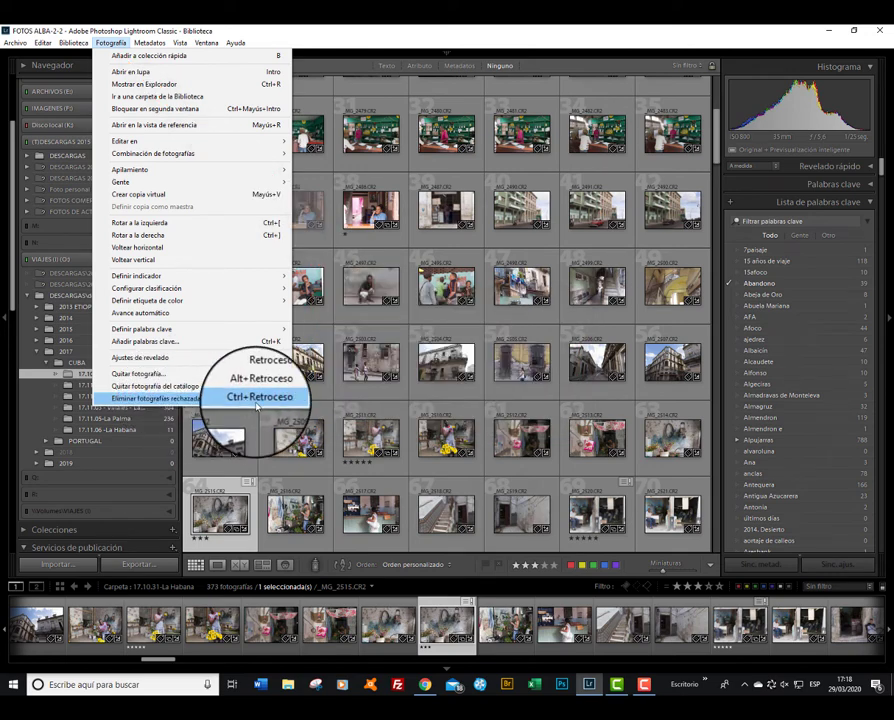
Delete the 5 rejected photos from disk via Eliminar fotografías rechazadas, leaving 368
click(296, 425)
key(ctrl+BackSpace)
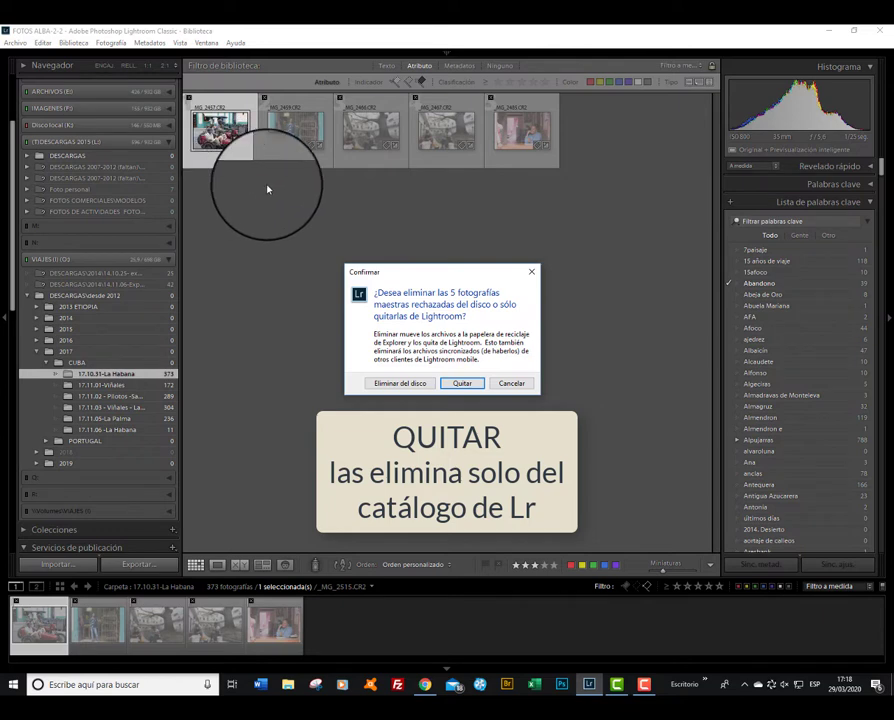
click(400, 383)
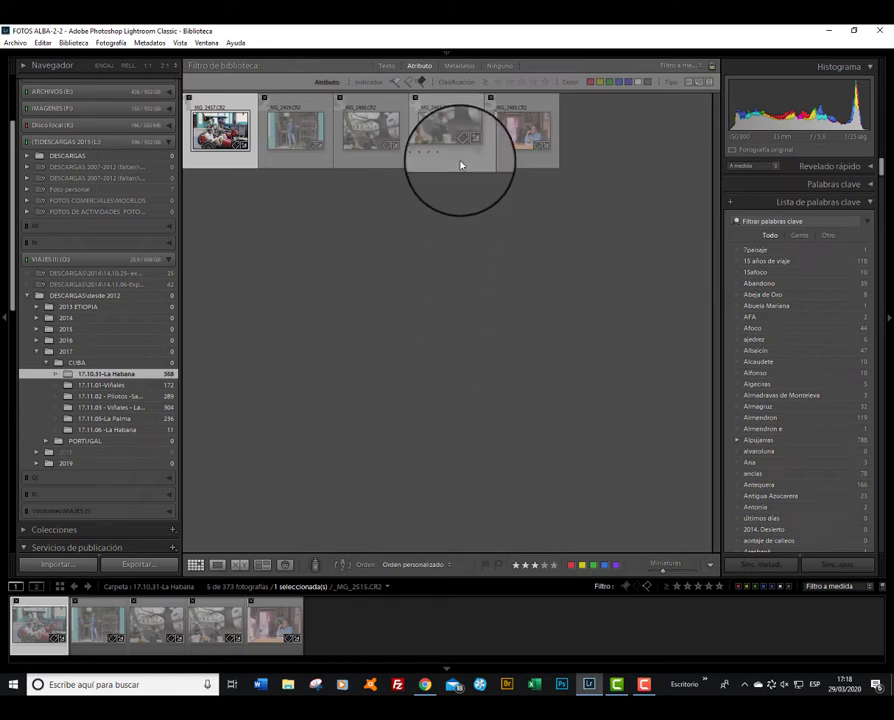
Show all 368 Havana photos unfiltered, undo to restore one photo's five-star rating, and browse the grid
key(ctrl+l)
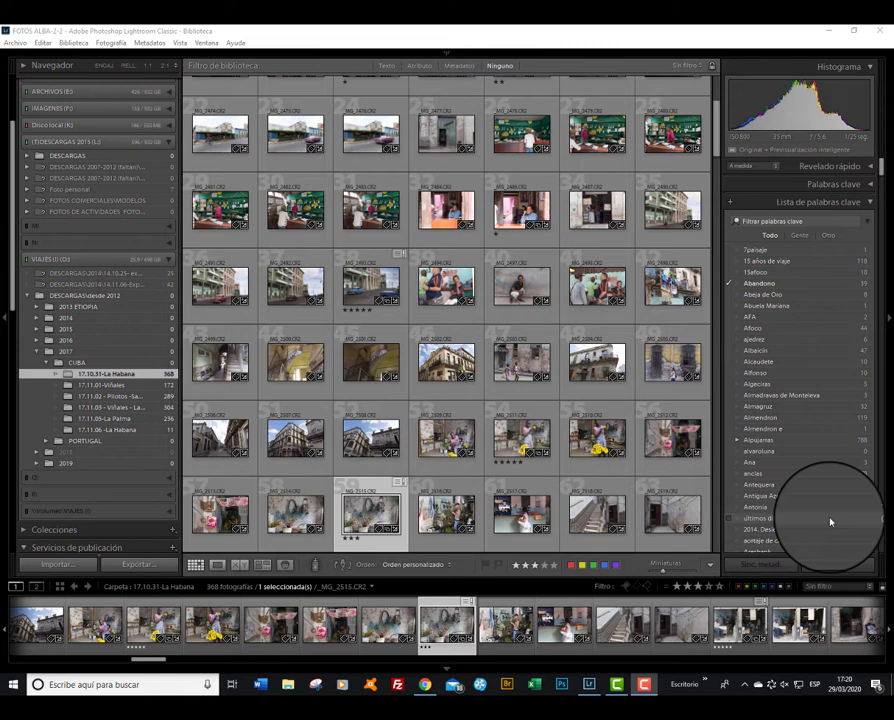
key(ctrl+z)
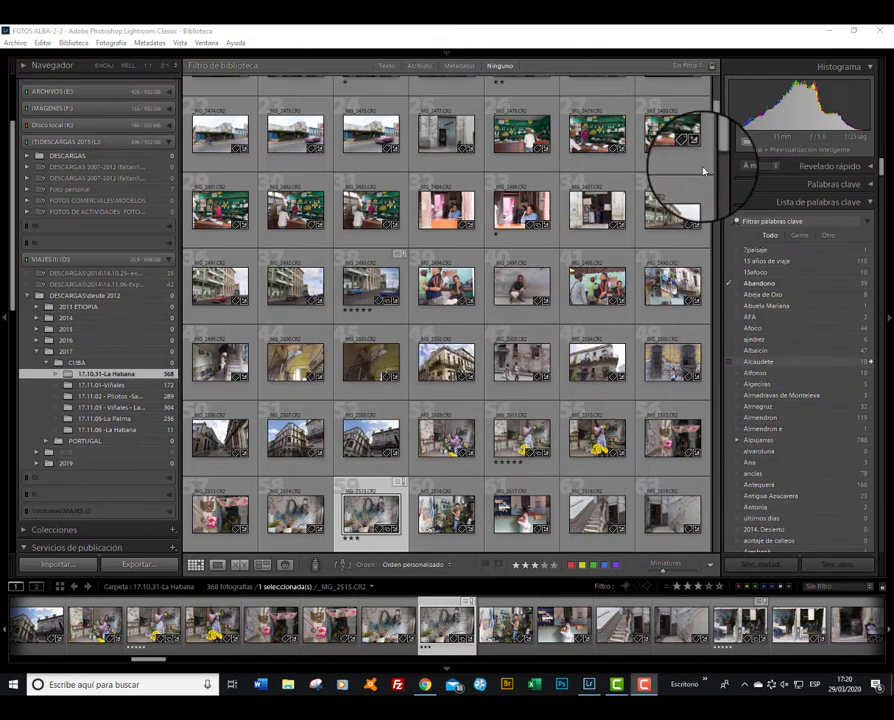
mouse_move(716, 125)
mouse_down()
mouse_move(716, 465)
mouse_move(708, 478)
mouse_up()
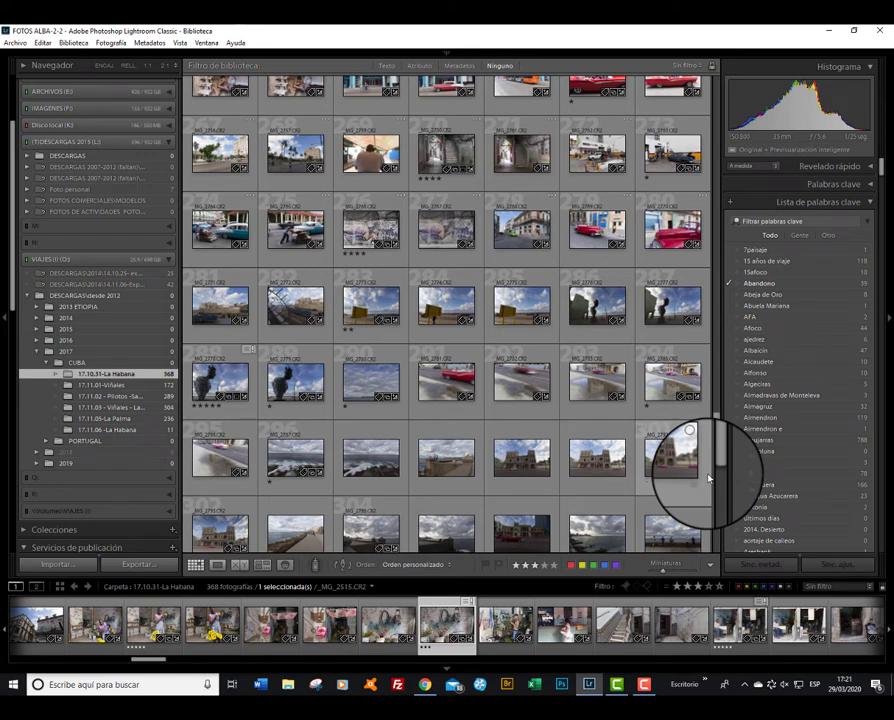